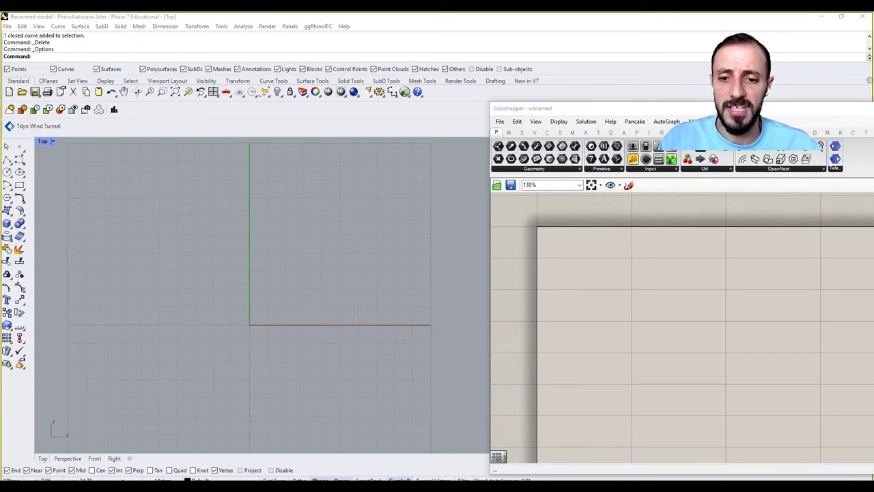
- Add a Construct Point component to the Grasshopper canvas
{"action": "left_click", "coordinate": [423, 384]}
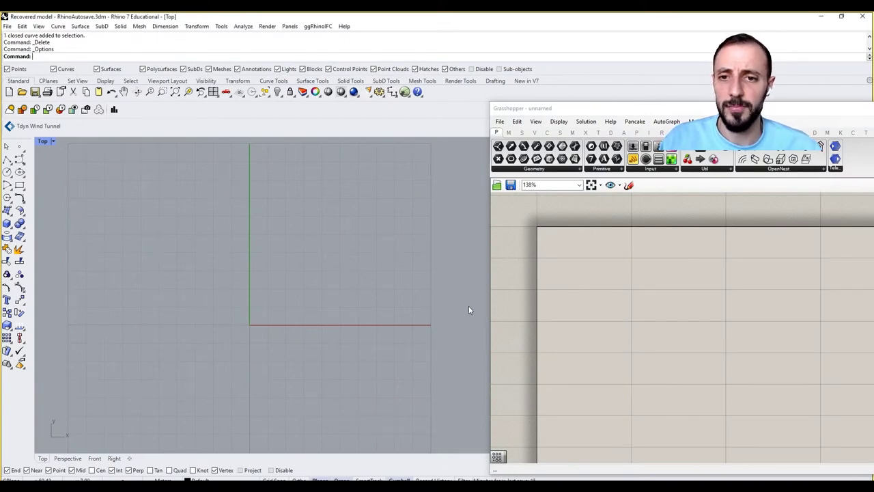
{"action": "double_click", "coordinate": [587, 305]}
{"action": "type", "text": "xyz"}
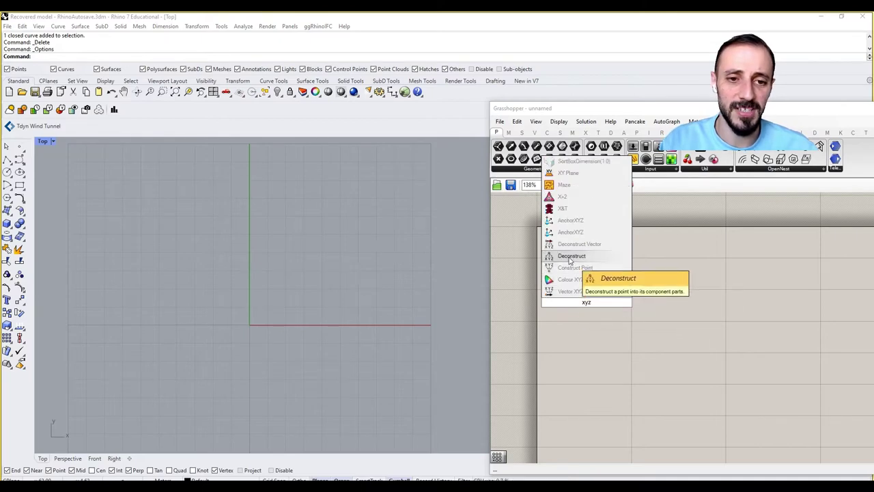
{"action": "left_click", "coordinate": [573, 267]}
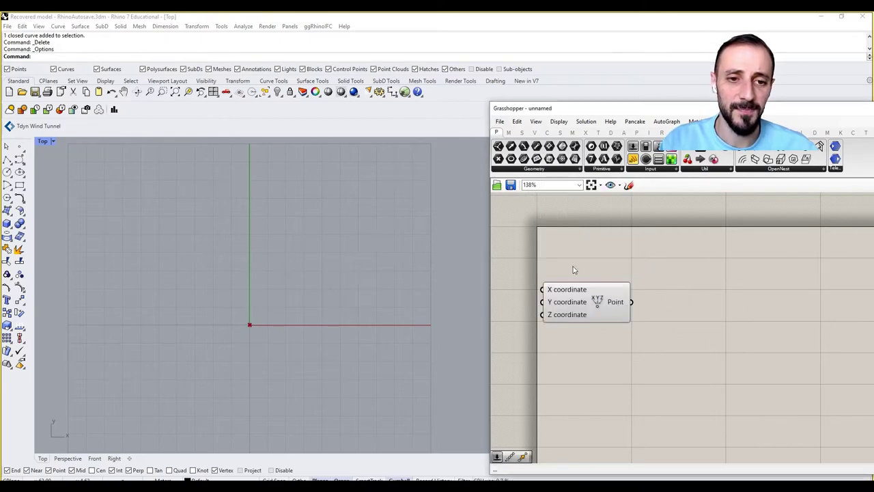
- Add a Rectangular Array component beside the Construct Point component and check the available array types
{"action": "double_click", "coordinate": [694, 274]}
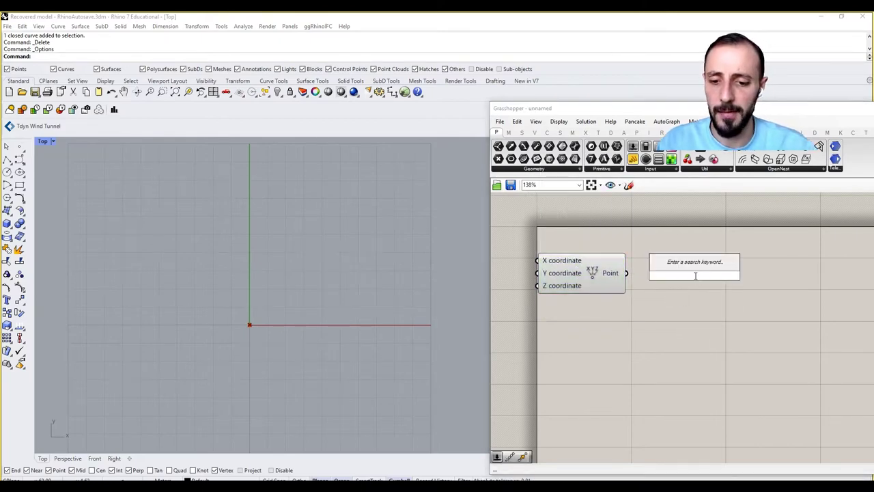
{"action": "type", "text": "array"}
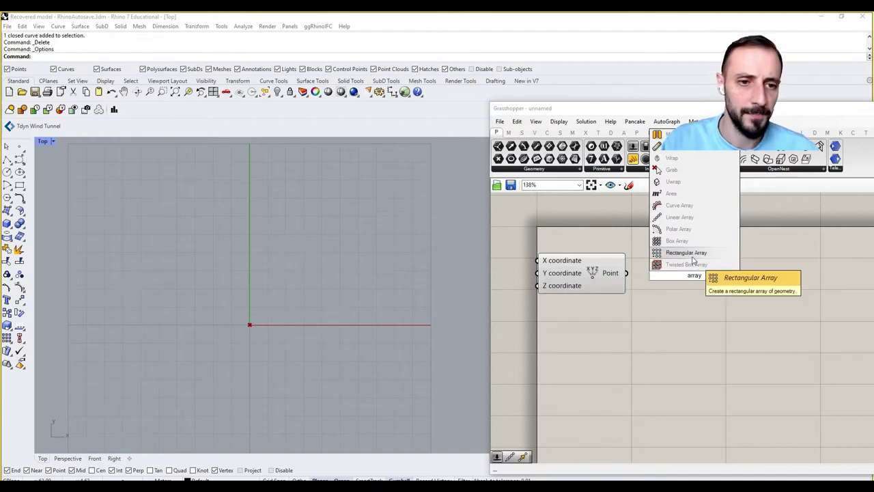
{"action": "left_click", "coordinate": [689, 254]}
{"action": "left_click", "coordinate": [690, 272]}
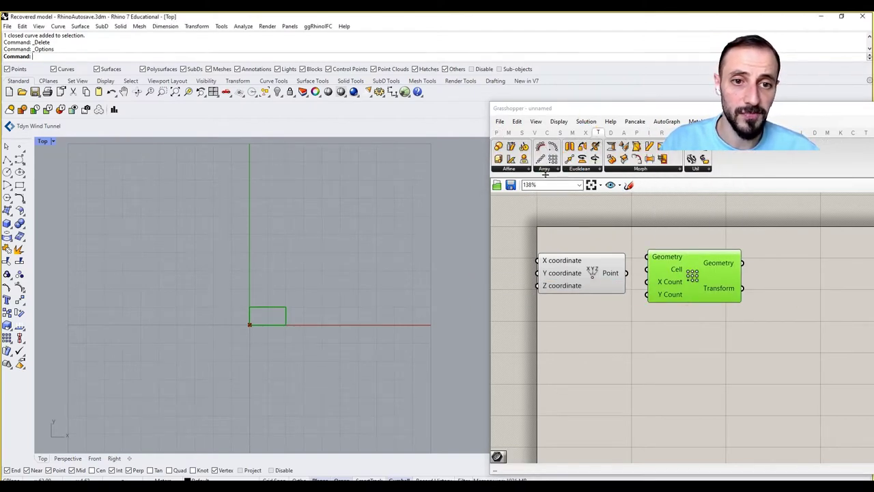
{"action": "left_click", "coordinate": [546, 170]}
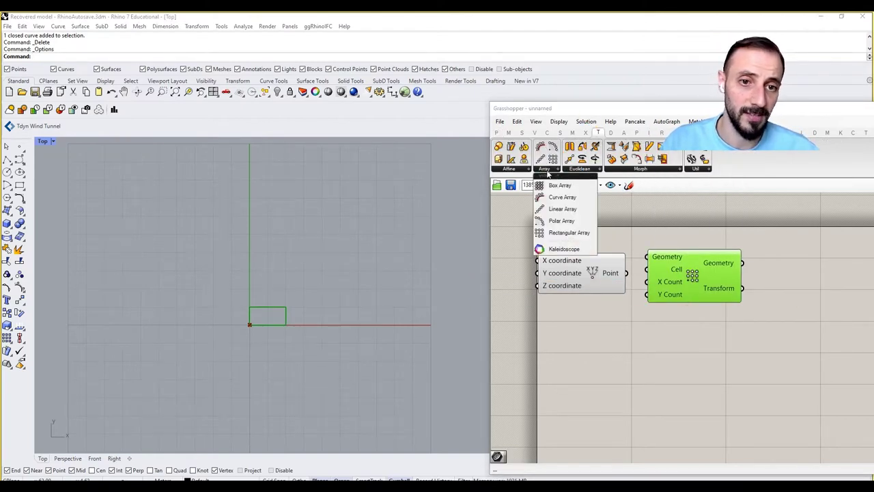
{"action": "left_click", "coordinate": [691, 232]}
- Space the Rectangular Array and Construct Point components apart on the canvas
{"action": "left_click_drag", "start_coordinate": [692, 274], "coordinate": [748, 278]}
{"action": "right_click_drag", "start_coordinate": [636, 262], "coordinate": [632, 246]}
{"action": "left_click", "coordinate": [598, 253]}
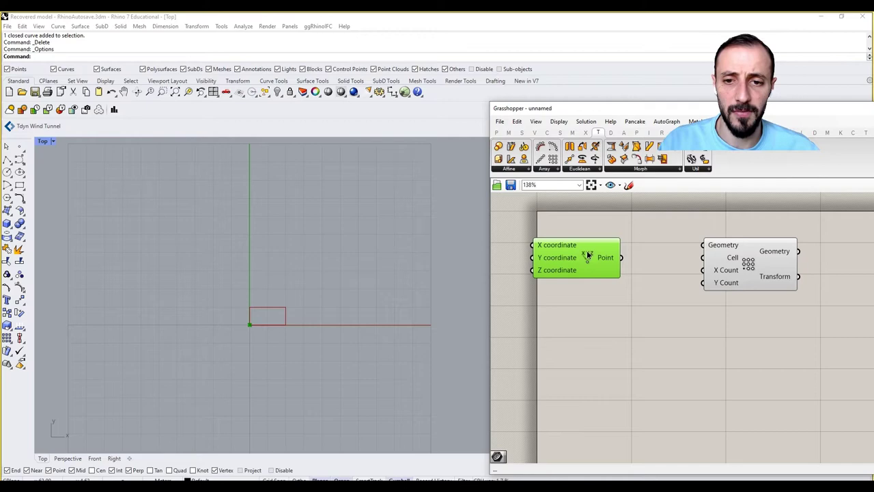
{"action": "left_click_drag", "start_coordinate": [591, 256], "coordinate": [575, 241]}
{"action": "left_click", "coordinate": [640, 248]}
{"action": "mouse_move", "coordinate": [731, 258]}
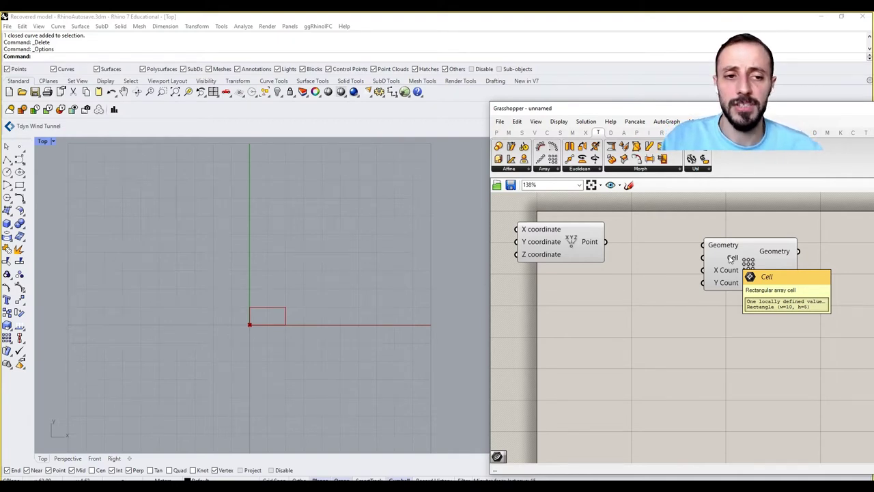
{"action": "double_click", "coordinate": [693, 354]}
{"action": "type", "text": "re"}
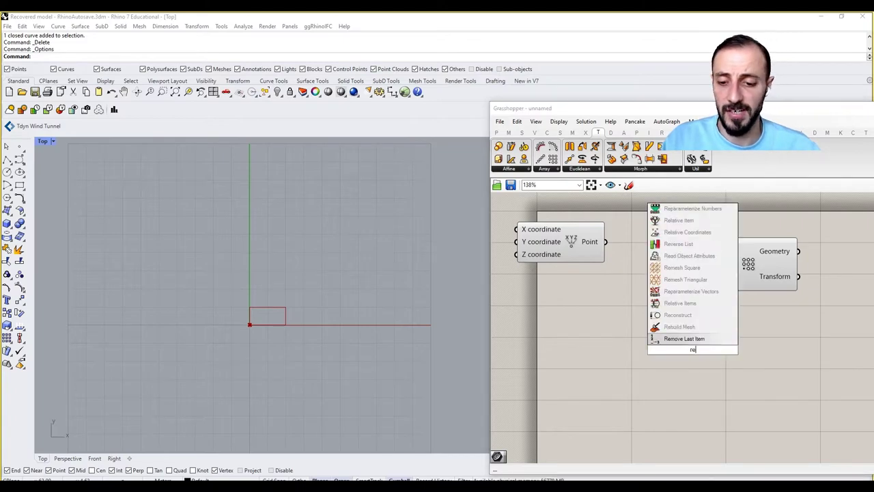
{"action": "type", "text": "at"}
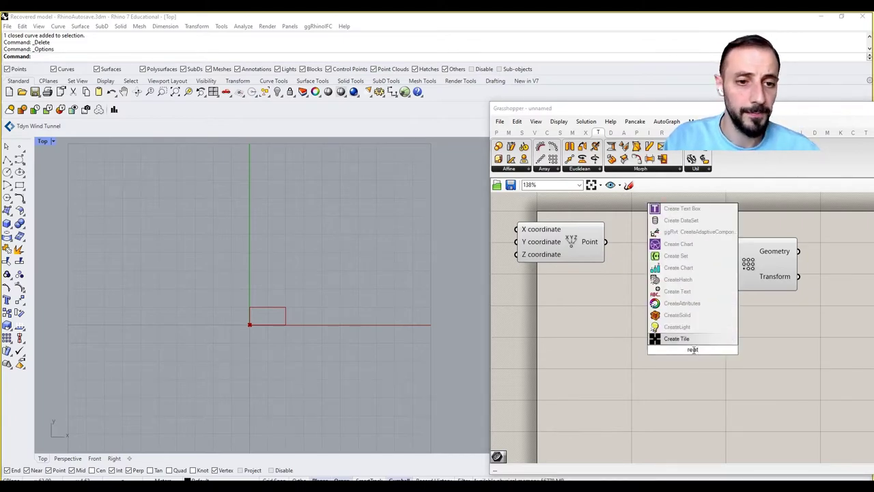
{"action": "key", "text": "BackSpace"}
{"action": "key", "text": "BackSpace"}
{"action": "type", "text": "ct"}
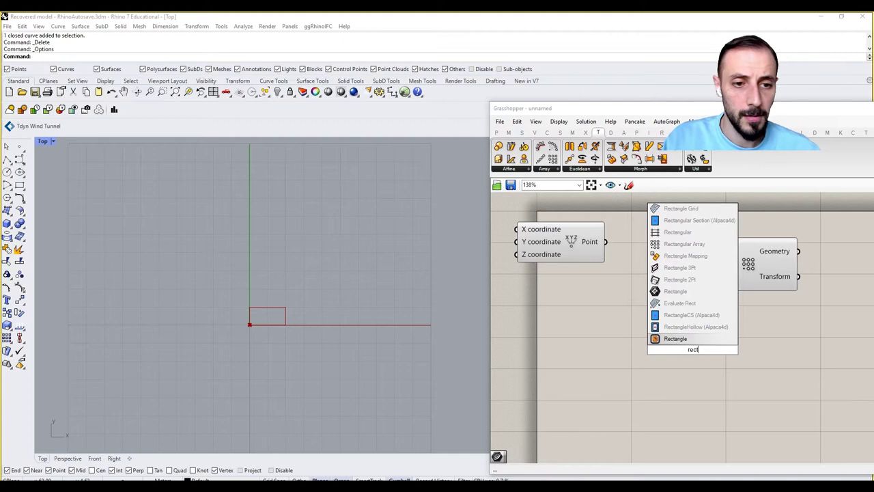
{"action": "left_click", "coordinate": [680, 232]}
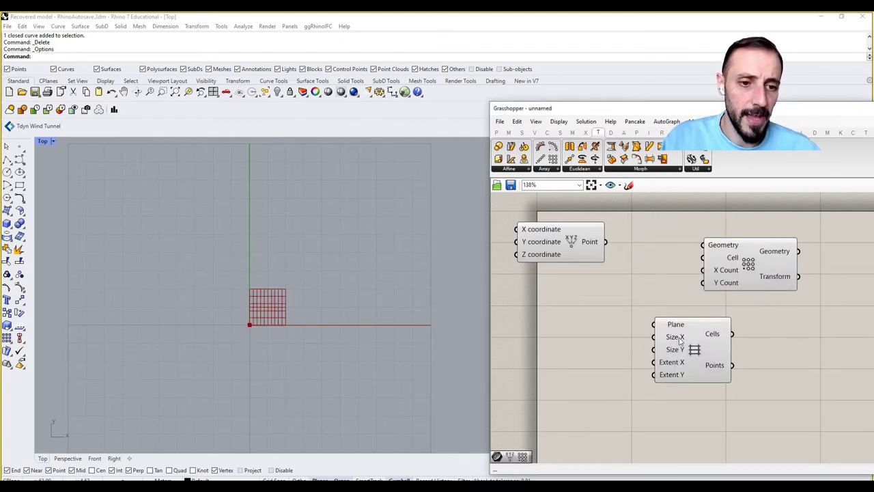
{"action": "mouse_move", "coordinate": [675, 351]}
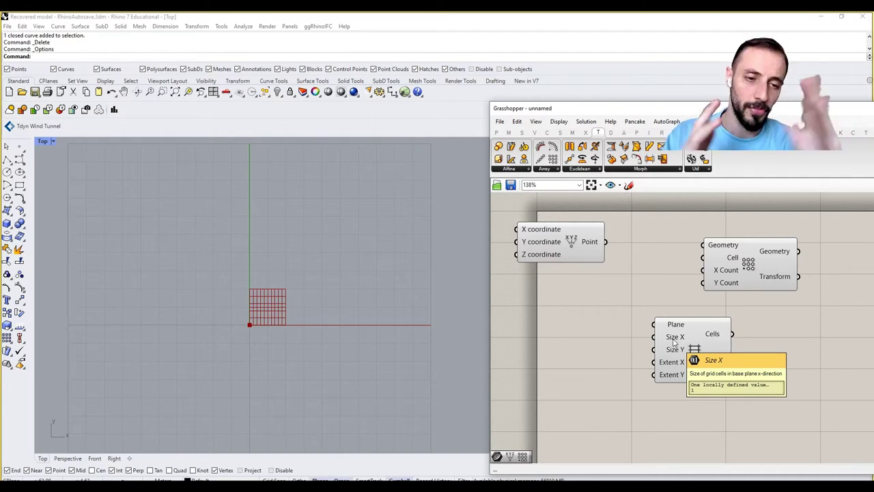
{"action": "left_click", "coordinate": [706, 346]}
{"action": "key", "text": "Delete"}
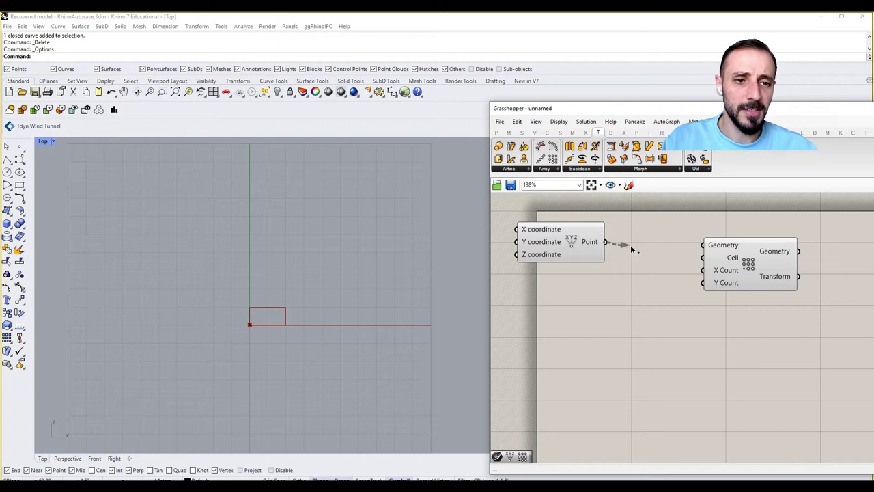
- Connect the Construct Point output to the Geometry input of the Rectangular Array
{"action": "left_click_drag", "start_coordinate": [630, 245], "coordinate": [702, 245]}
{"action": "double_click", "coordinate": [610, 328]}
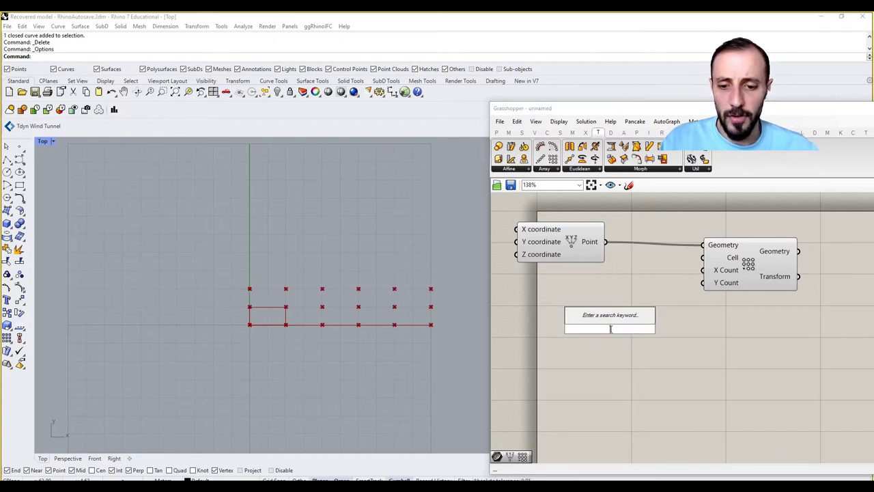
- In Rhino's Top viewport, draw a rectangle 20 long and 10 wide with its first corner at the origin
{"action": "left_click", "coordinate": [20, 185]}
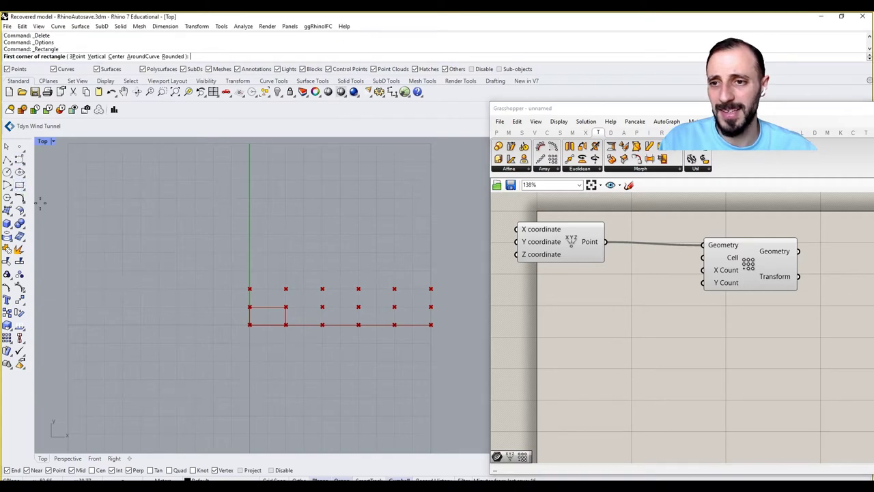
{"action": "type", "text": "0"}
{"action": "key", "text": "Return"}
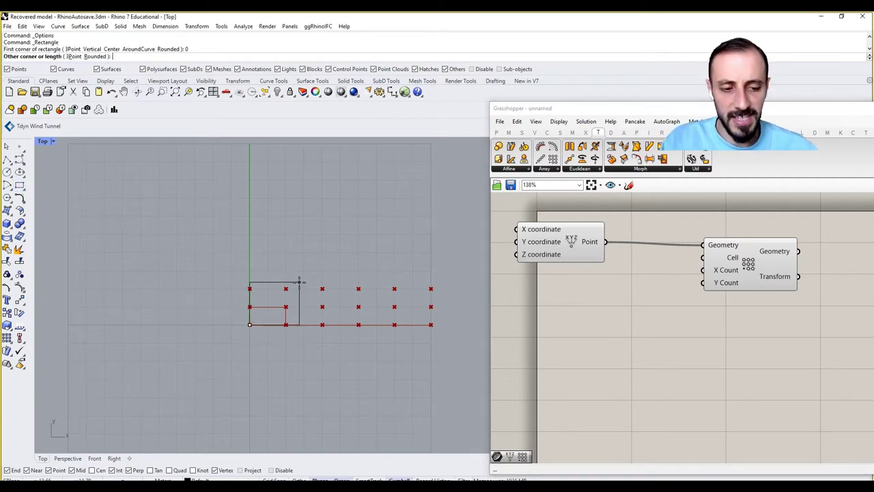
{"action": "type", "text": "20"}
{"action": "key", "text": "Return"}
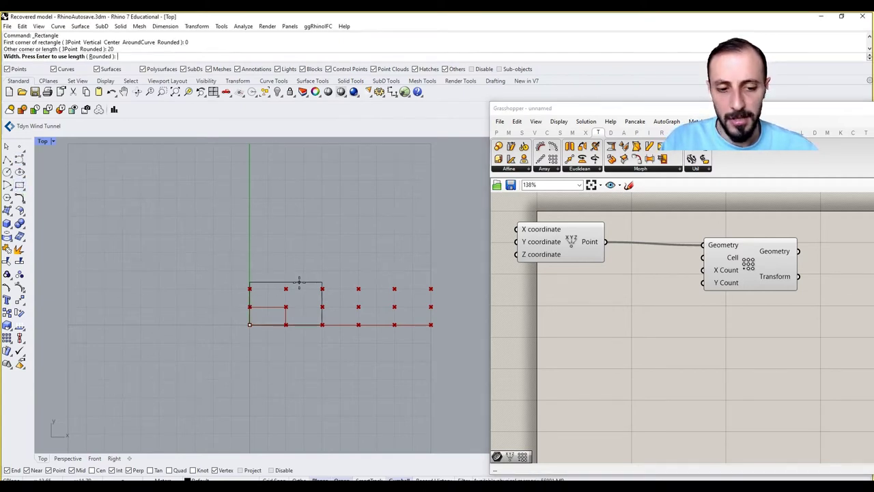
{"action": "type", "text": "10"}
{"action": "key", "text": "Return"}
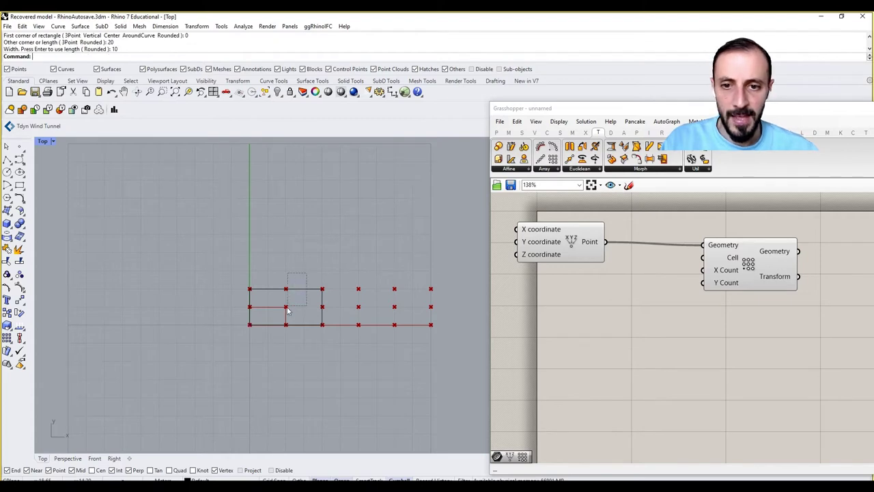
- In Grasshopper, add a Curve parameter referencing the drawn rectangle and connect it to the array's Cell input
{"action": "left_click", "coordinate": [287, 311]}
{"action": "right_click", "coordinate": [645, 307]}
{"action": "double_click", "coordinate": [624, 299]}
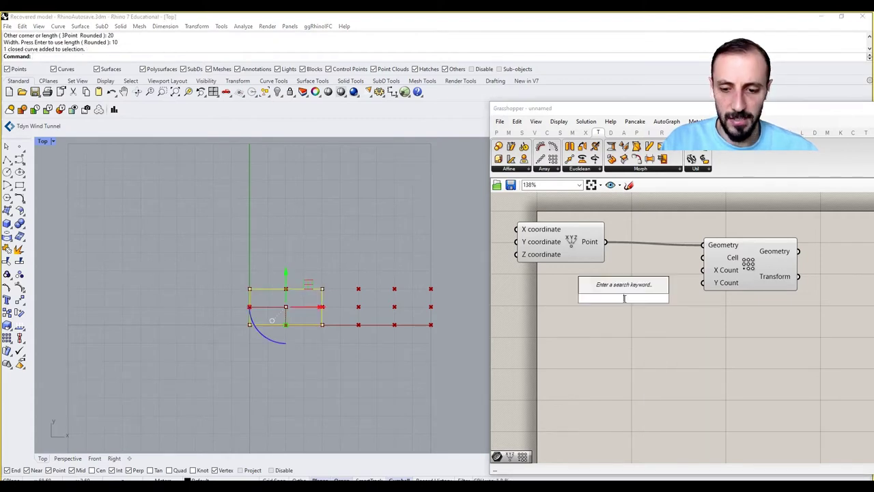
{"action": "type", "text": "curve"}
{"action": "key", "text": "Return"}
{"action": "right_click", "coordinate": [622, 299]}
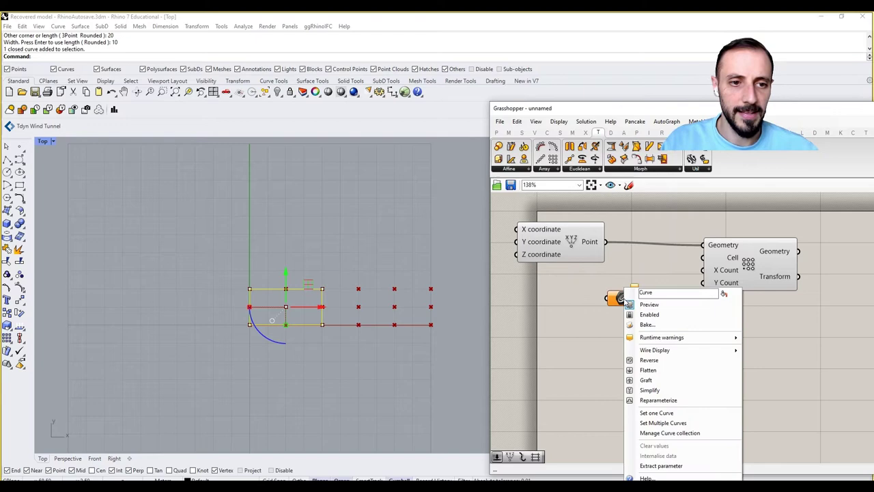
{"action": "left_click", "coordinate": [682, 413]}
{"action": "left_click_drag", "start_coordinate": [640, 298], "coordinate": [702, 258]}
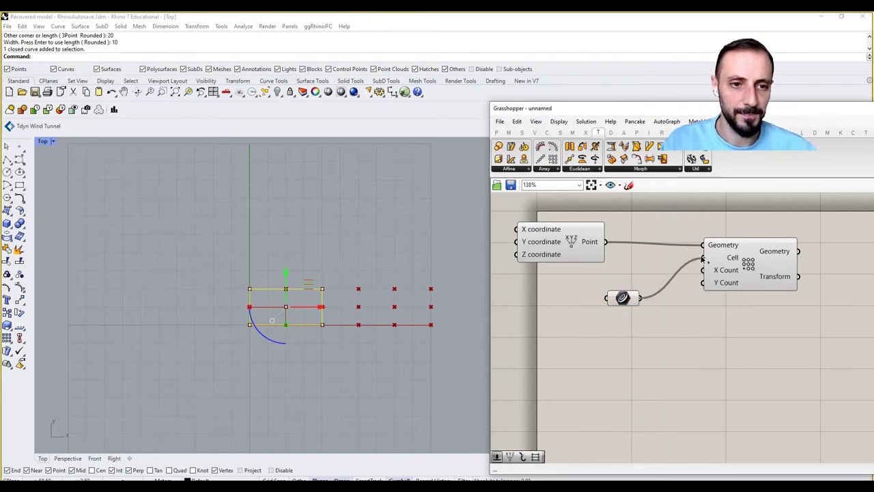
{"action": "left_click", "coordinate": [396, 372]}
- Move the Construct Point component and the Curve parameter higher and farther from the Rectangular Array
{"action": "right_click_drag", "start_coordinate": [395, 372], "coordinate": [303, 363]}
{"action": "scroll", "coordinate": [311, 363], "scroll_direction": "down", "scroll_amount": 6}
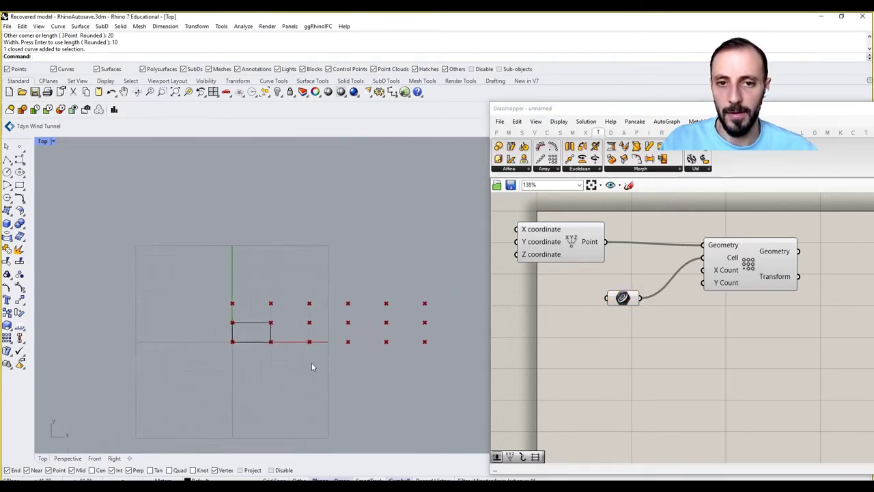
{"action": "left_click_drag", "start_coordinate": [566, 240], "coordinate": [558, 218]}
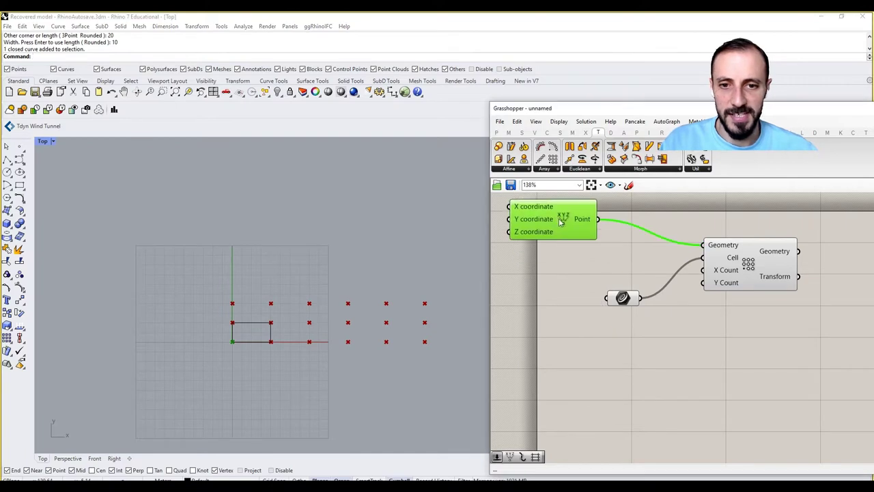
{"action": "left_click_drag", "start_coordinate": [622, 298], "coordinate": [606, 274]}
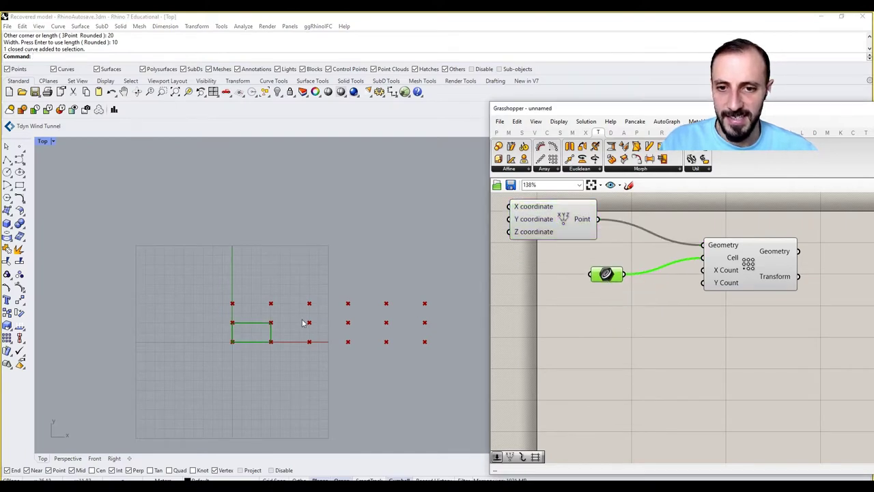
- In Rhino, scale the rectangle by a factor of 2 from its corner at the origin
{"action": "scroll", "coordinate": [304, 323], "scroll_direction": "up", "scroll_amount": 2}
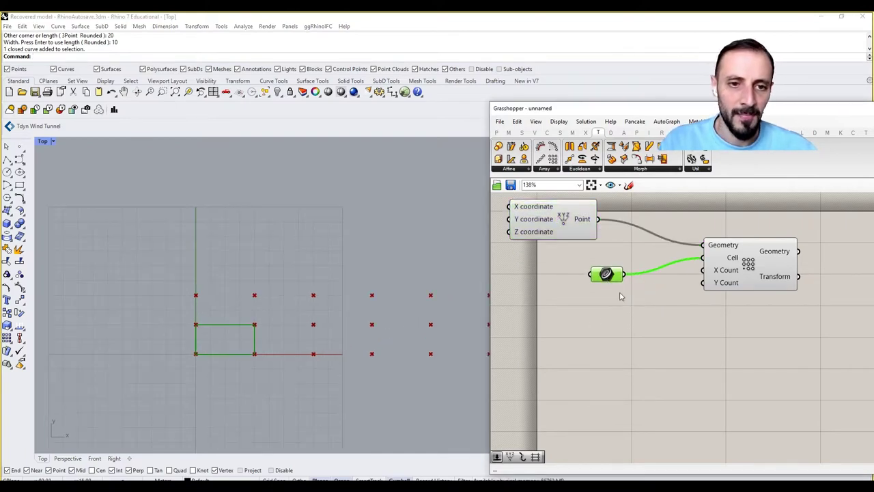
{"action": "left_click", "coordinate": [213, 324]}
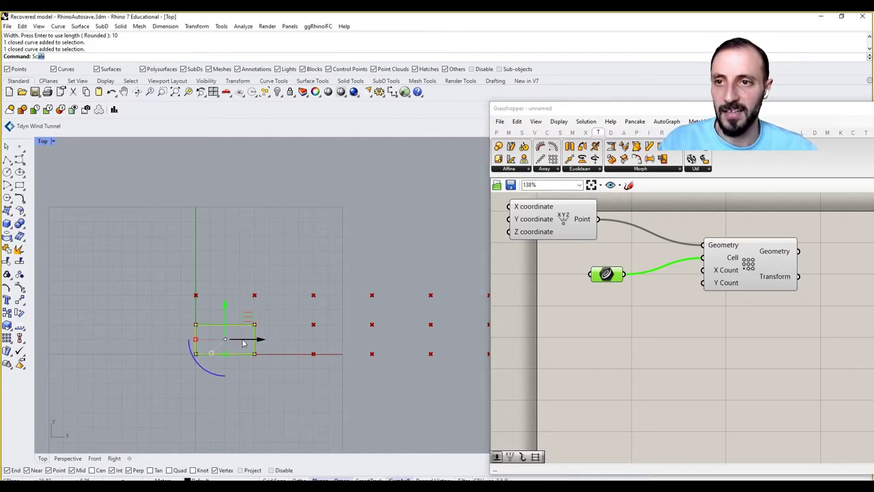
{"action": "key", "text": "Return"}
{"action": "left_click", "coordinate": [196, 354]}
{"action": "type", "text": "2"}
{"action": "key", "text": "Return"}
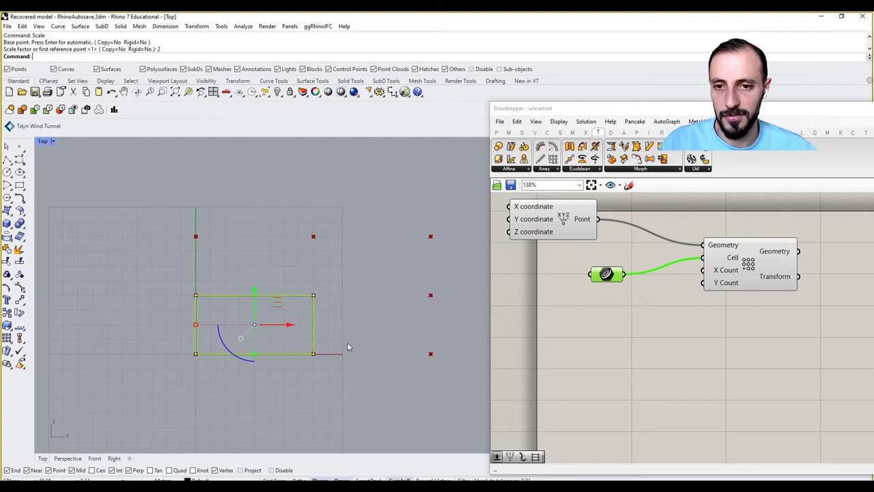
{"action": "scroll", "coordinate": [288, 348], "scroll_direction": "down", "scroll_amount": 5}
{"action": "key", "text": "Escape"}
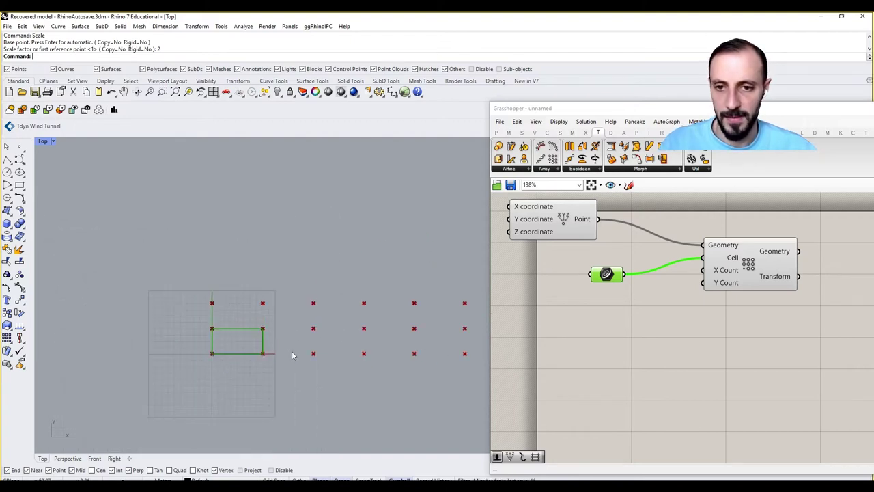
{"action": "right_click_drag", "start_coordinate": [292, 355], "coordinate": [275, 356]}
{"action": "left_click", "coordinate": [246, 336]}
{"action": "left_click", "coordinate": [267, 314]}
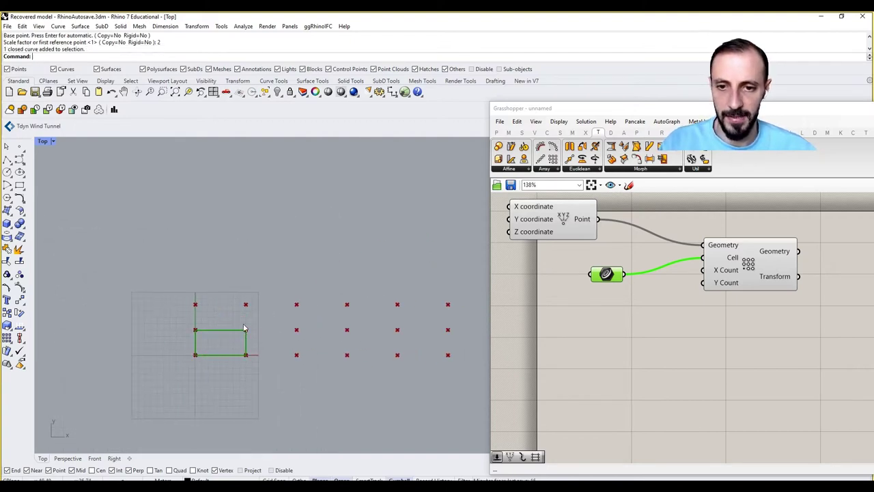
{"action": "right_click_drag", "start_coordinate": [458, 337], "coordinate": [432, 337]}
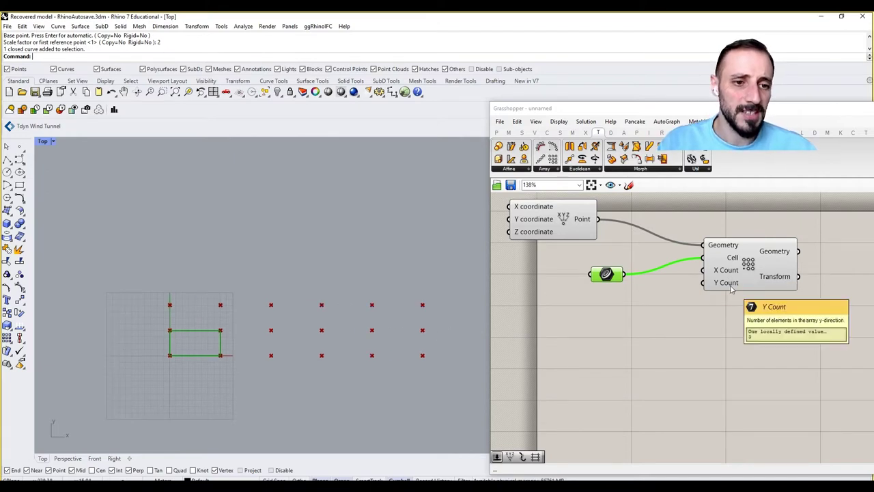
- In Grasshopper, align the Curve parameter with the array's Cell input and place a number slider of 10 beneath it
{"action": "left_click_drag", "start_coordinate": [605, 276], "coordinate": [608, 259]}
{"action": "double_click", "coordinate": [600, 307]}
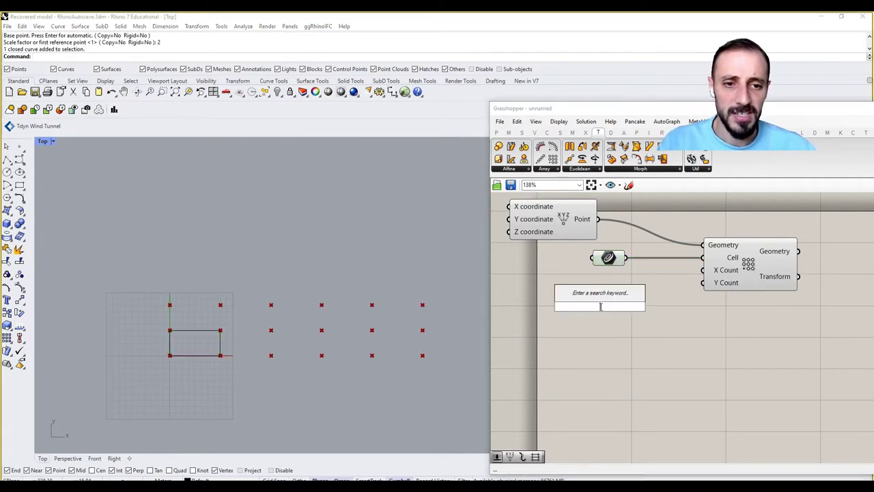
{"action": "type", "text": "10"}
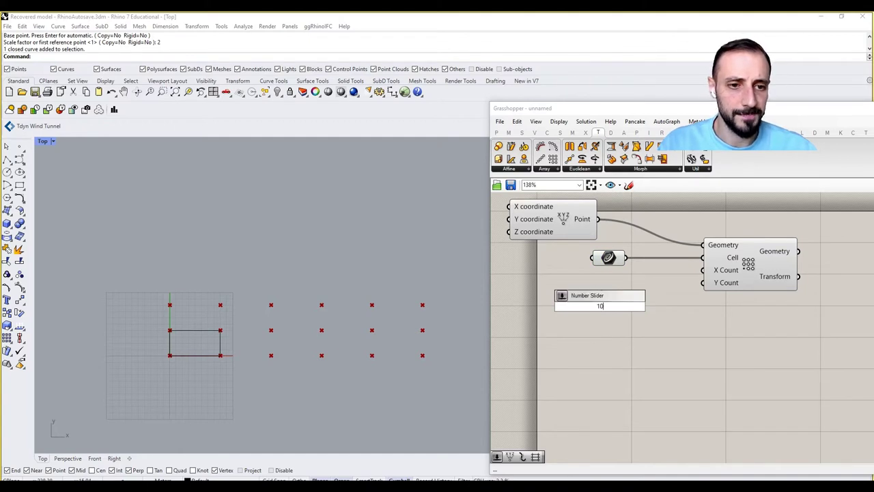
{"action": "key", "text": "Return"}
{"action": "left_click_drag", "start_coordinate": [601, 307], "coordinate": [602, 295]}
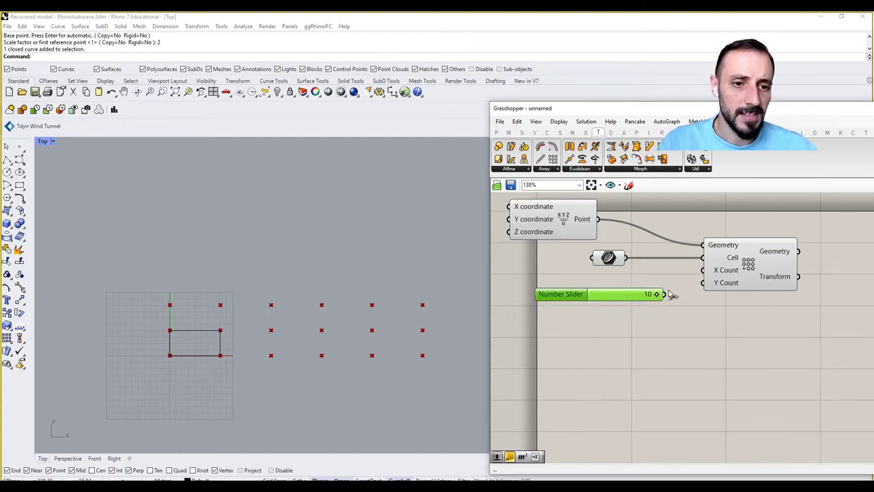
- Connect the 10 slider to the Rectangular Array's X Count, and add a number slider of 5 for its Y Count
{"action": "left_click_drag", "start_coordinate": [661, 294], "coordinate": [703, 270]}
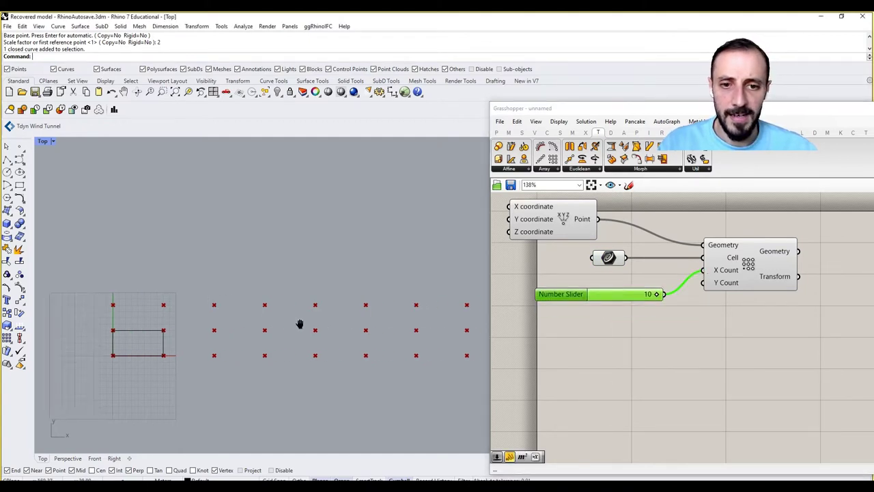
{"action": "double_click", "coordinate": [619, 345]}
{"action": "type", "text": "5"}
{"action": "key", "text": "Return"}
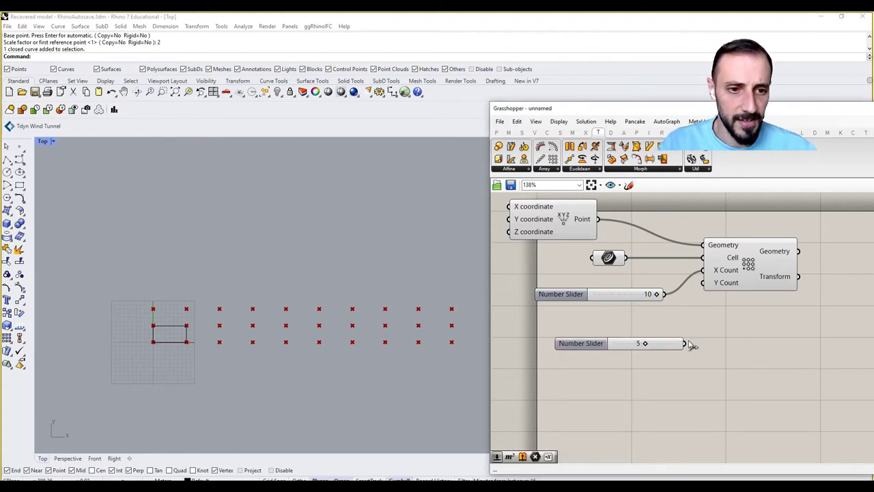
{"action": "left_click_drag", "start_coordinate": [684, 342], "coordinate": [703, 282]}
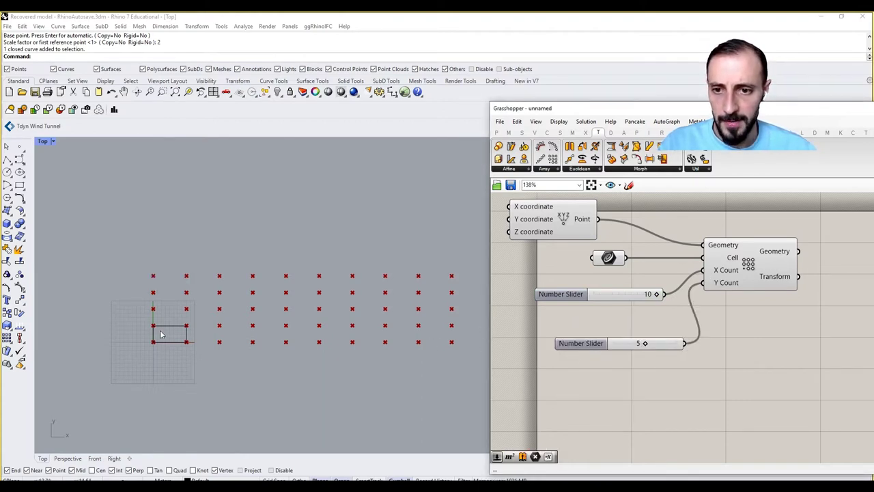
- Hide the rectangle in Rhino and turn off the preview of the Curve parameter in Grasshopper
{"action": "left_click", "coordinate": [184, 332]}
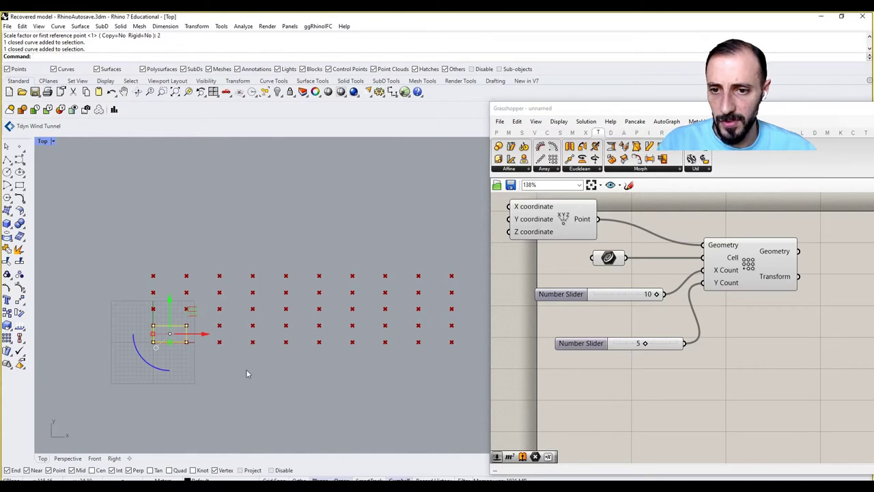
{"action": "key", "text": "Escape"}
{"action": "scroll", "coordinate": [181, 351], "scroll_direction": "up", "scroll_amount": 3}
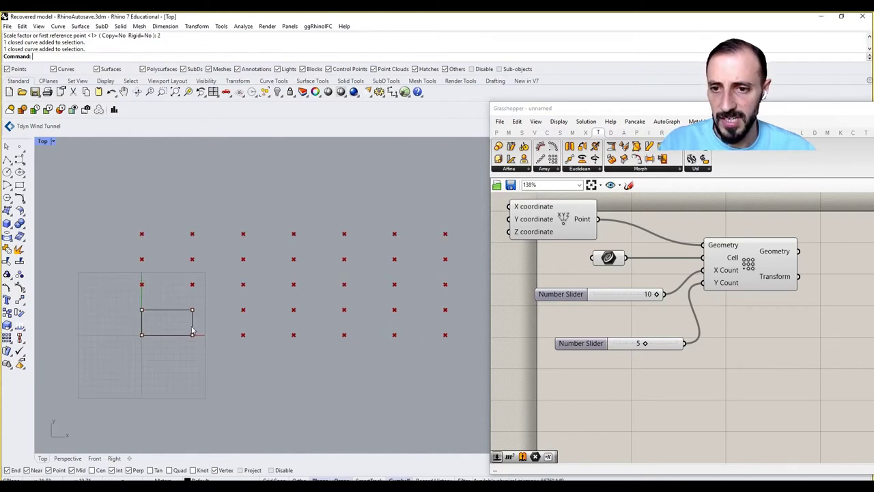
{"action": "left_click", "coordinate": [167, 335]}
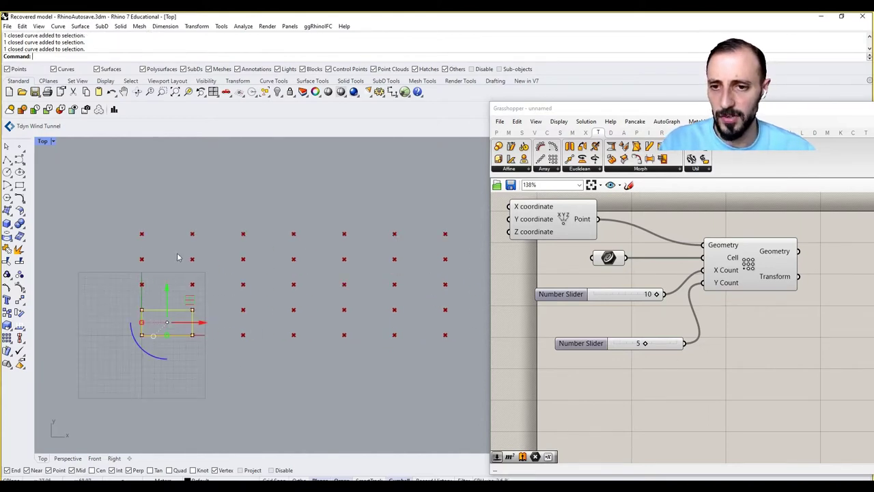
{"action": "left_click", "coordinate": [278, 92]}
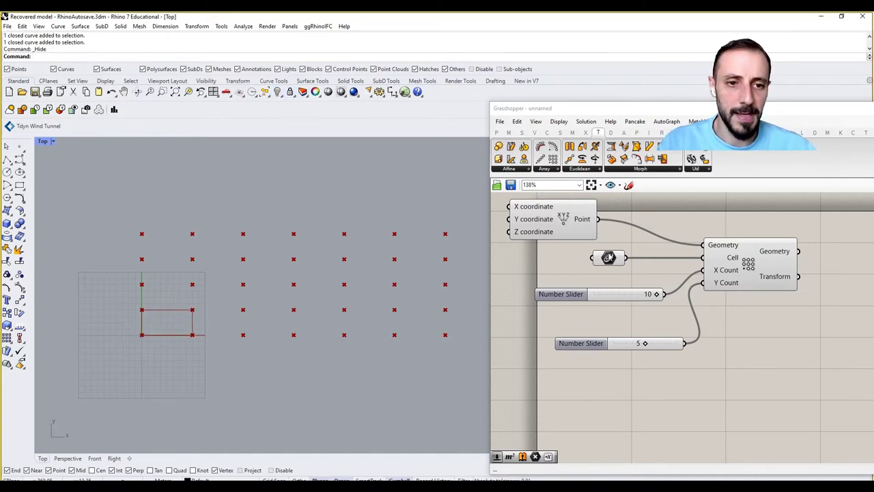
{"action": "right_click", "coordinate": [607, 256]}
{"action": "left_click", "coordinate": [646, 270]}
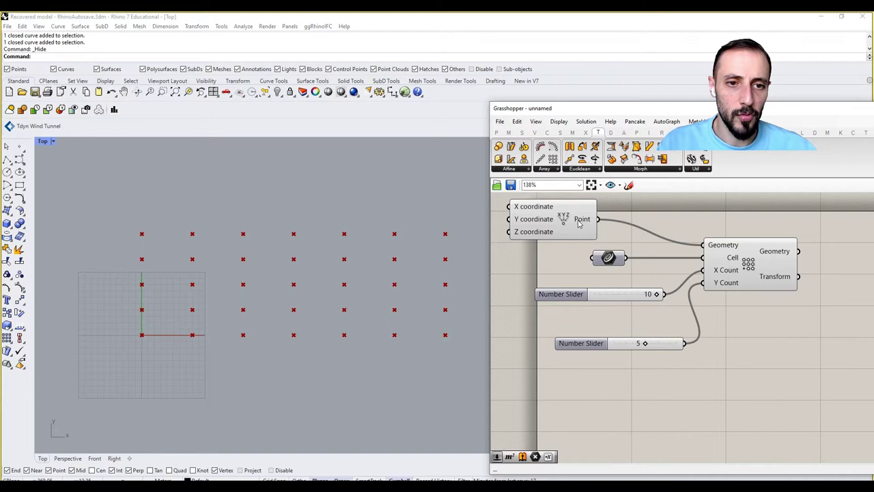
- Move Construct Point farther from the array and group the Curve parameter, both sliders and Rectangular Array
{"action": "left_click_drag", "start_coordinate": [579, 224], "coordinate": [499, 222]}
{"action": "left_click_drag", "start_coordinate": [816, 225], "coordinate": [593, 404]}
{"action": "right_click", "coordinate": [594, 404]}
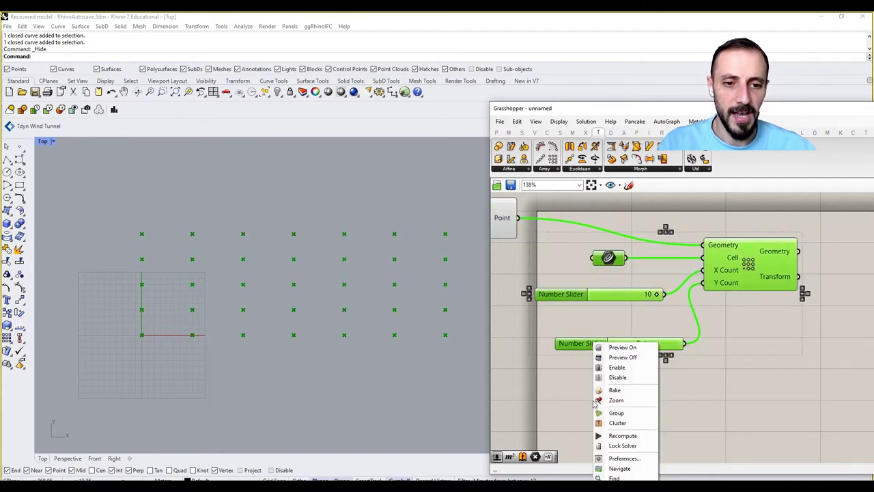
{"action": "left_click", "coordinate": [601, 412]}
- Add a scribble reading "Grid" on the canvas below the group
{"action": "double_click", "coordinate": [657, 407]}
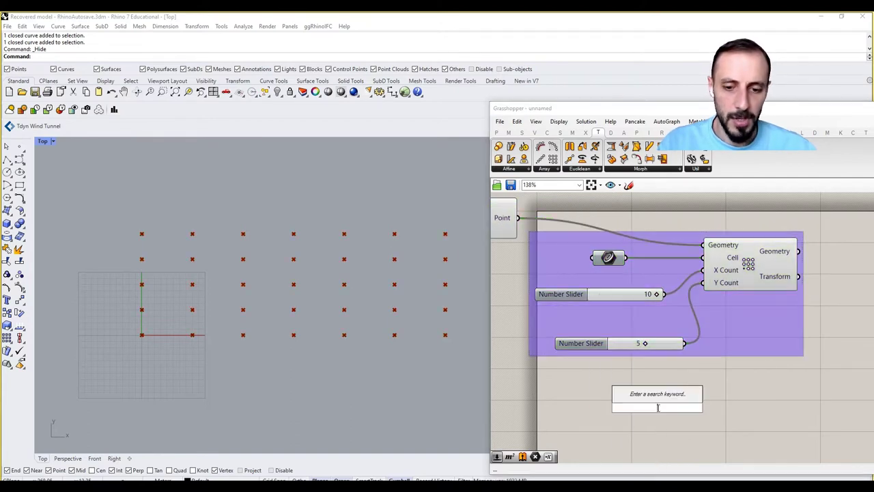
{"action": "right_click", "coordinate": [657, 407]}
{"action": "left_click", "coordinate": [649, 385]}
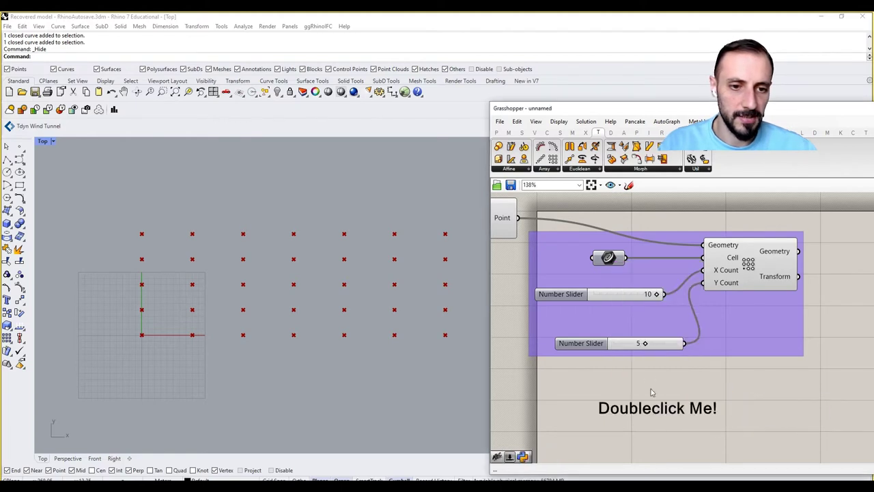
{"action": "double_click", "coordinate": [657, 408]}
{"action": "type", "text": "G"}
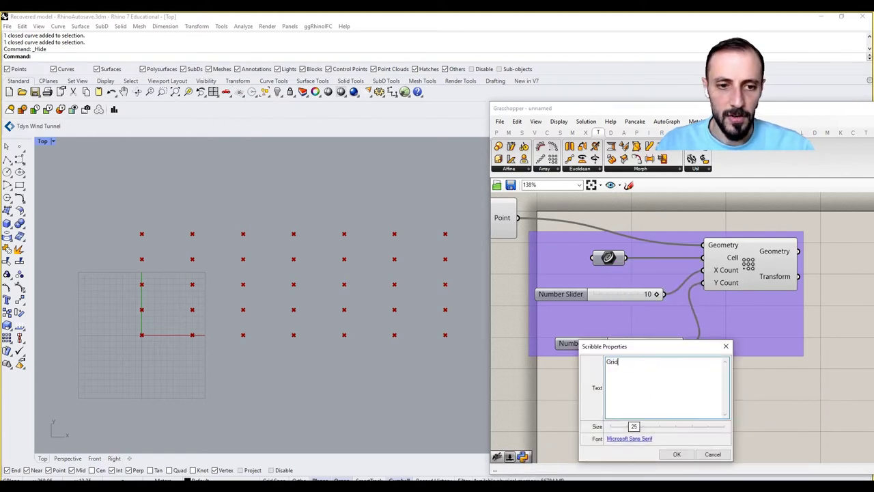
{"action": "type", "text": "rid"}
{"action": "left_click", "coordinate": [676, 454]}
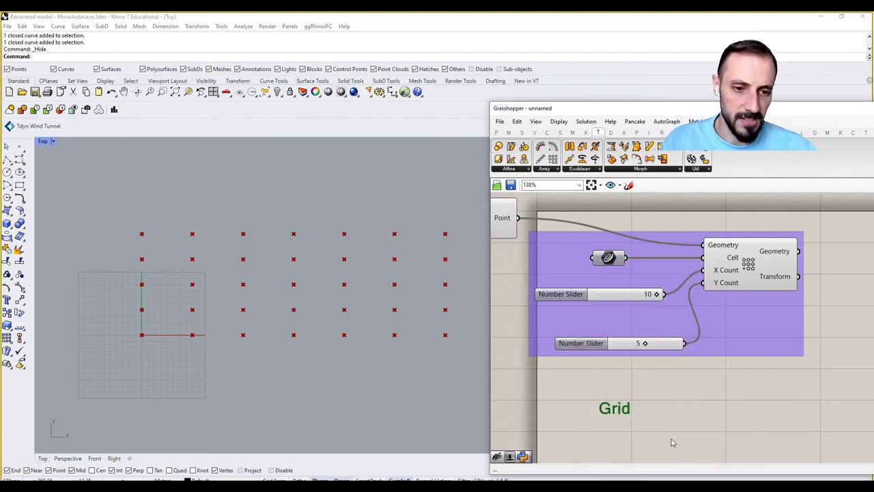
- Move the Grid scribble above the array components, add it to their group, and tidy the group's layout
{"action": "mouse_move", "coordinate": [624, 410]}
{"action": "left_mouse_down"}
{"action": "mouse_move", "coordinate": [659, 252]}
{"action": "mouse_move", "coordinate": [676, 215]}
{"action": "left_mouse_up"}
{"action": "right_click", "coordinate": [674, 233]}
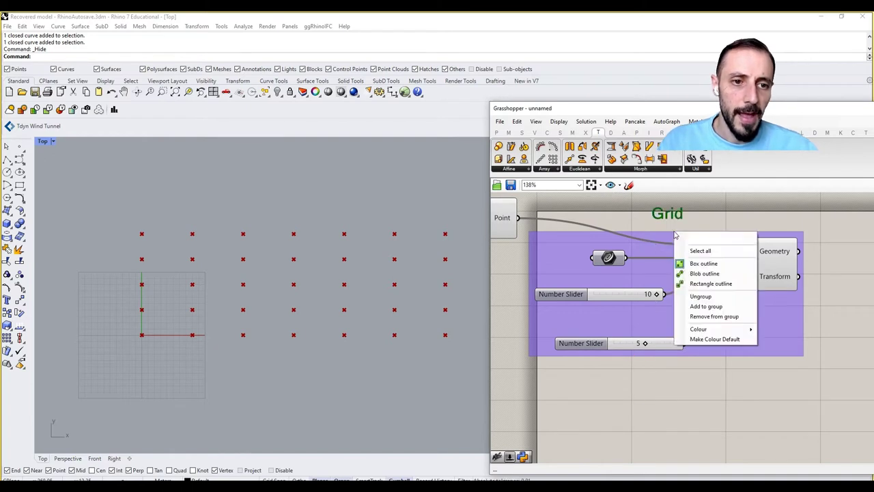
{"action": "left_click", "coordinate": [706, 306]}
{"action": "left_click_drag", "start_coordinate": [596, 224], "coordinate": [627, 205]}
{"action": "right_click_drag", "start_coordinate": [634, 220], "coordinate": [604, 264]}
{"action": "scroll", "coordinate": [679, 269], "scroll_direction": "down", "scroll_amount": 3}
{"action": "left_click_drag", "start_coordinate": [657, 248], "coordinate": [658, 243]}
{"action": "left_click", "coordinate": [814, 253]}
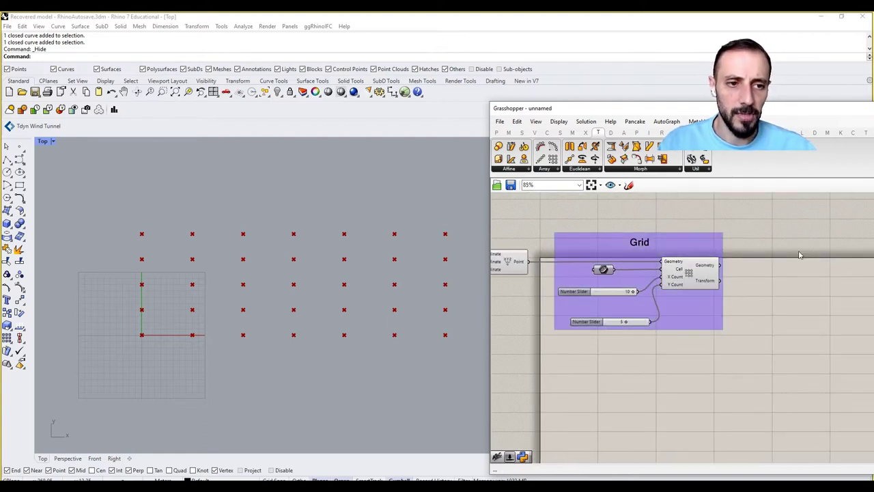
- Add a Rectangle component beside the Grid group and connect the array's Geometry output to its Plane input
{"action": "double_click", "coordinate": [800, 255]}
{"action": "type", "text": "rectag"}
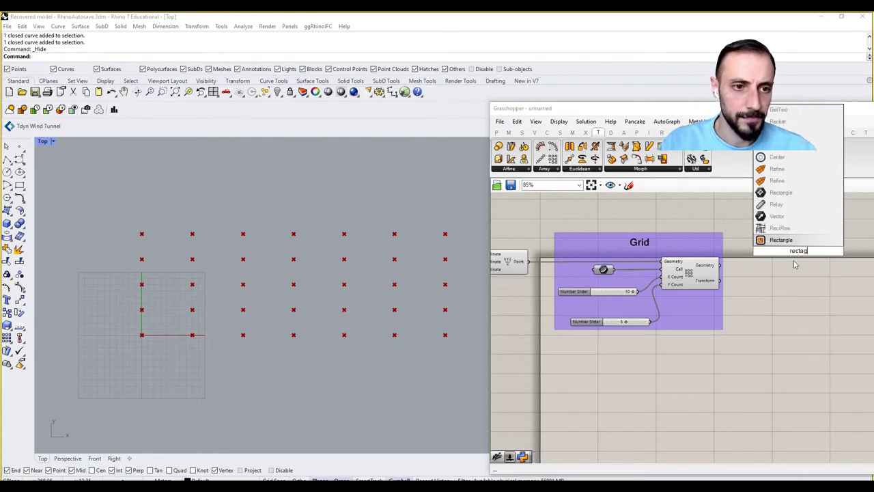
{"action": "left_click", "coordinate": [785, 239]}
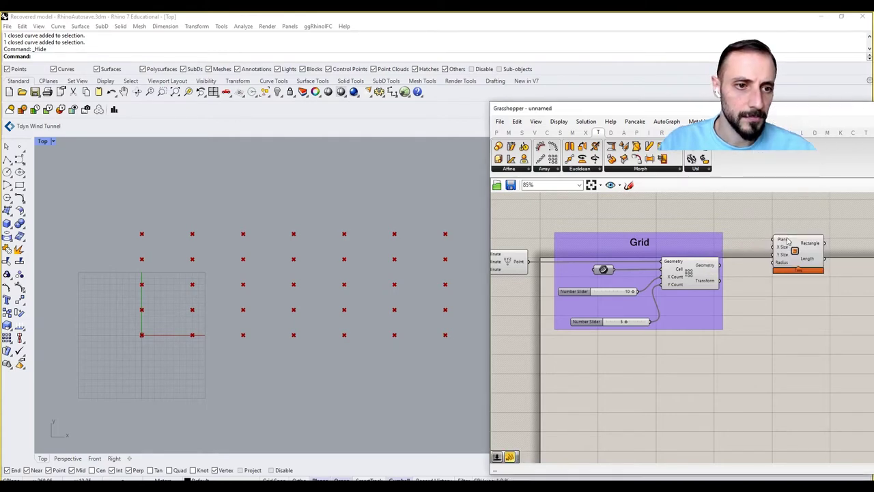
{"action": "left_click_drag", "start_coordinate": [720, 264], "coordinate": [821, 267]}
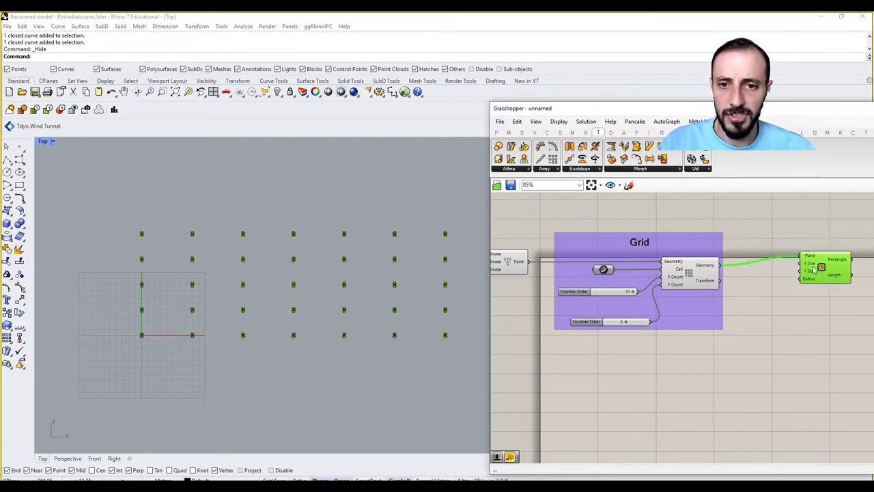
{"action": "left_click", "coordinate": [784, 314]}
{"action": "scroll", "coordinate": [784, 315], "scroll_direction": "up", "scroll_amount": 4}
{"action": "scroll", "coordinate": [341, 253], "scroll_direction": "up", "scroll_amount": 5}
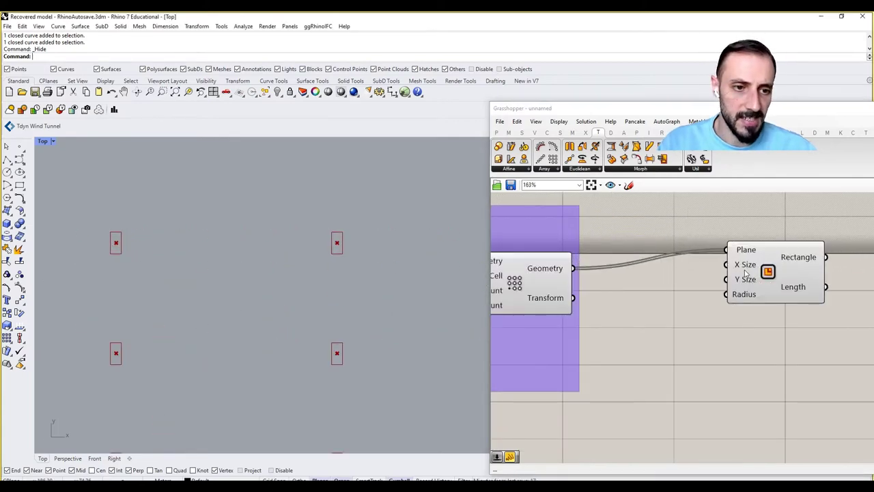
{"action": "left_click_drag", "start_coordinate": [745, 281], "coordinate": [791, 285]}
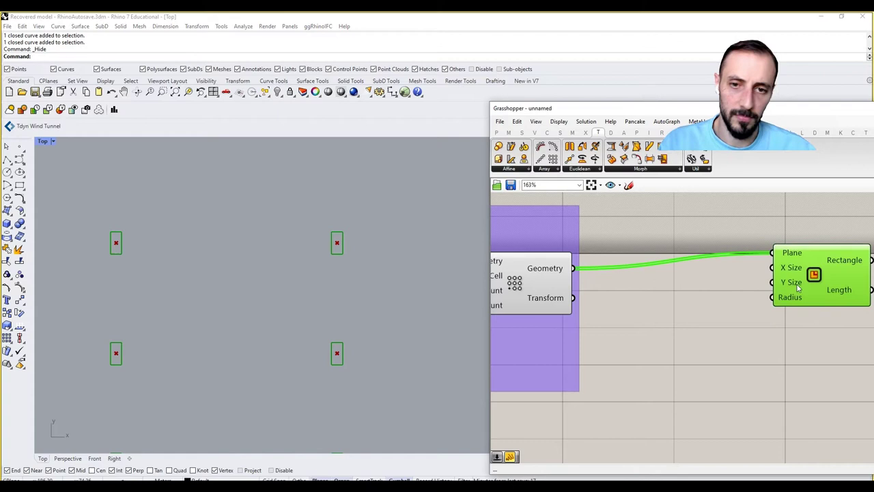
- Place two Construct Domain components one above the other below the Rectangle component
{"action": "double_click", "coordinate": [728, 346]}
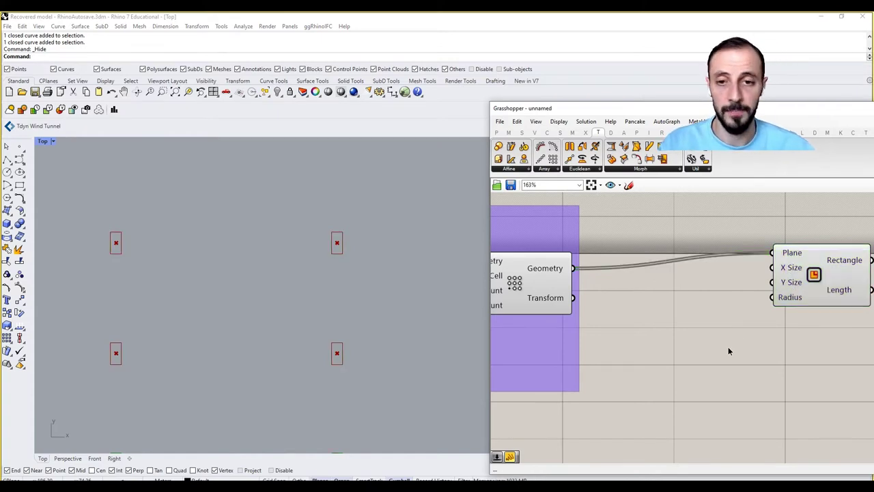
{"action": "left_click", "coordinate": [509, 133]}
{"action": "left_click_drag", "start_coordinate": [497, 159], "coordinate": [719, 396]}
{"action": "left_click_drag", "start_coordinate": [754, 436], "coordinate": [770, 359]}
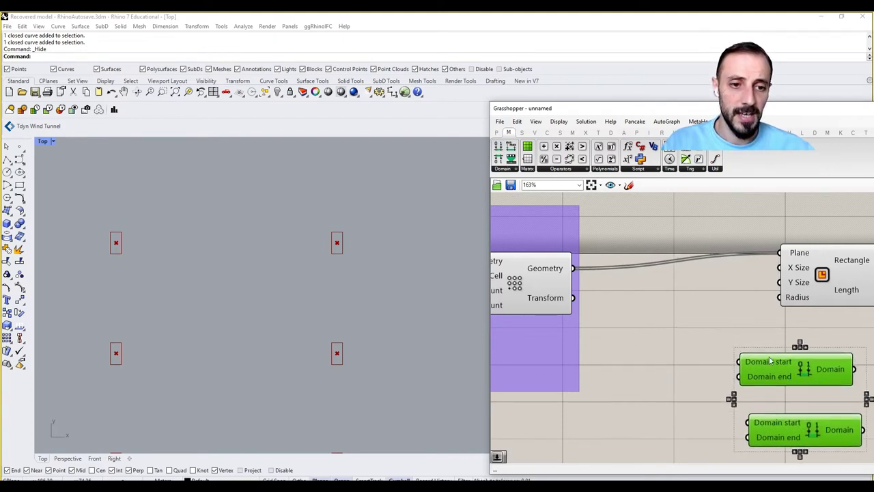
- Add a Negative component and connect its Result to the upper Construct Domain's Domain start
{"action": "double_click", "coordinate": [678, 346]}
{"action": "type", "text": "neg"}
{"action": "key", "text": "Return"}
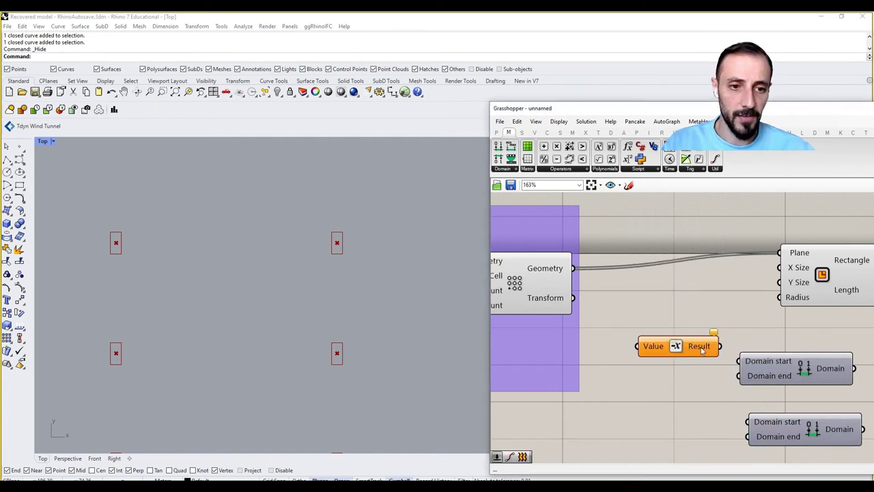
{"action": "left_click_drag", "start_coordinate": [720, 347], "coordinate": [739, 361]}
- Duplicate the Negative component and connect the copy's Result to the lower Construct Domain's Domain start
{"action": "left_click", "coordinate": [697, 346]}
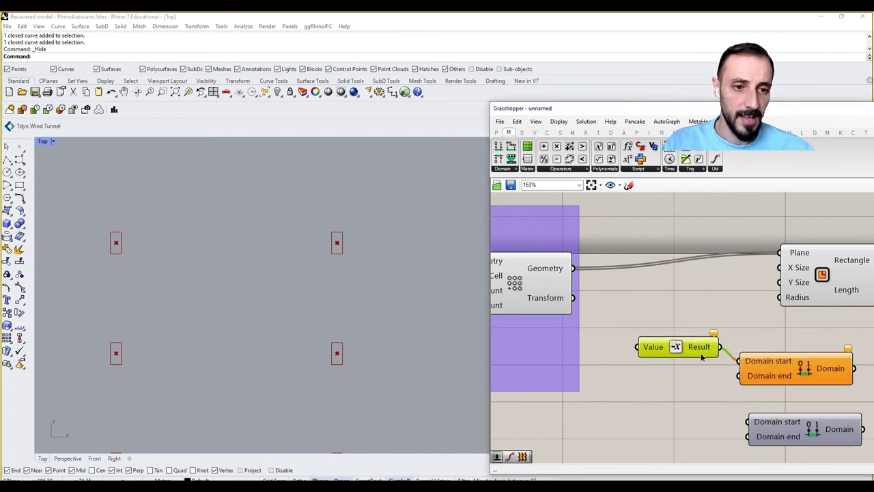
{"action": "key", "text": "ctrl+c"}
{"action": "key", "text": "ctrl+v"}
{"action": "left_click_drag", "start_coordinate": [707, 430], "coordinate": [748, 422]}
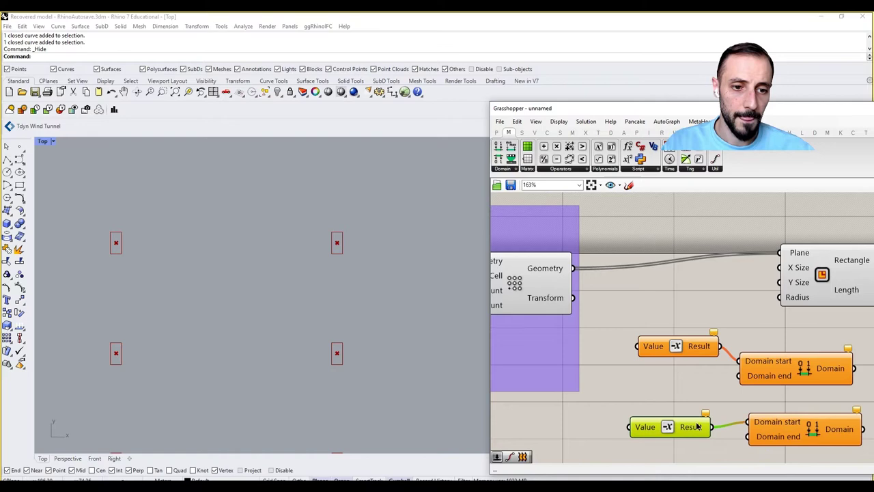
- Delete the lower Negative and Construct Domain components
{"action": "scroll", "coordinate": [744, 372], "scroll_direction": "down", "scroll_amount": 3}
{"action": "right_click_drag", "start_coordinate": [744, 370], "coordinate": [675, 366]}
{"action": "scroll", "coordinate": [802, 384], "scroll_direction": "up", "scroll_amount": 2}
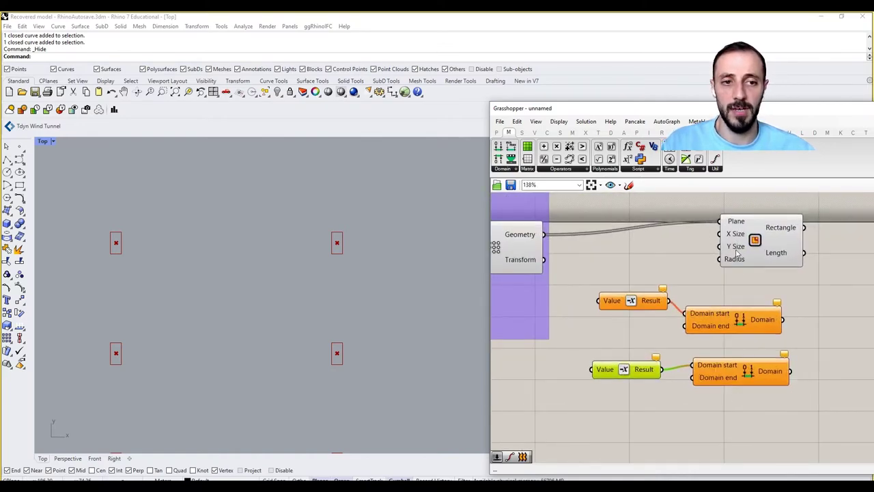
{"action": "left_click_drag", "start_coordinate": [750, 411], "coordinate": [641, 362]}
{"action": "key", "text": "Delete"}
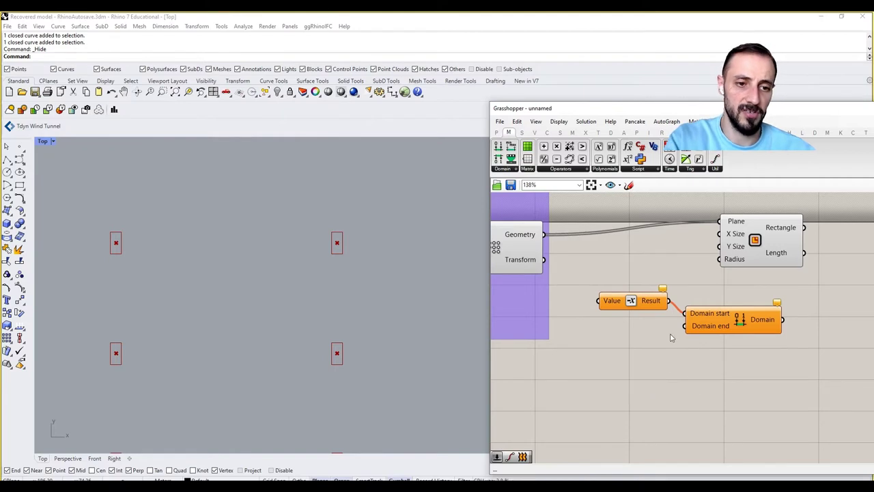
- Align the Negative component with the Domain start input and move the pair lower below the Rectangle component
{"action": "left_click_drag", "start_coordinate": [635, 306], "coordinate": [637, 313]}
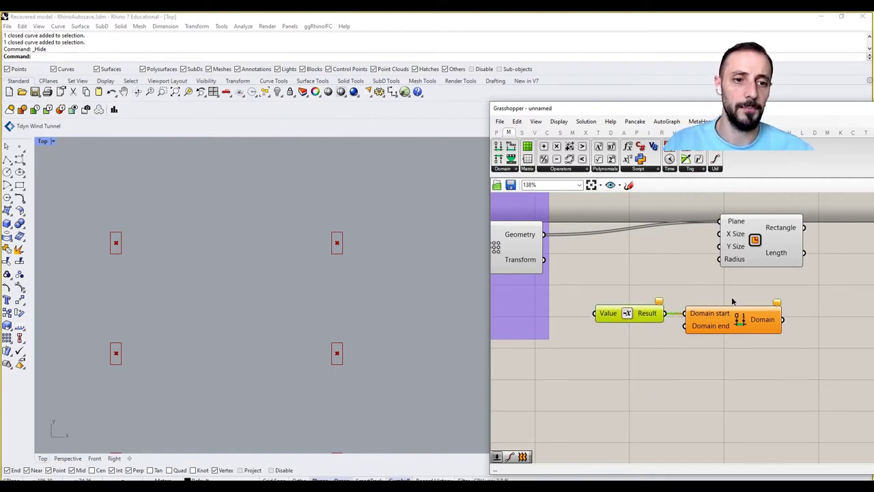
{"action": "left_click_drag", "start_coordinate": [732, 301], "coordinate": [649, 331]}
{"action": "left_click", "coordinate": [641, 392]}
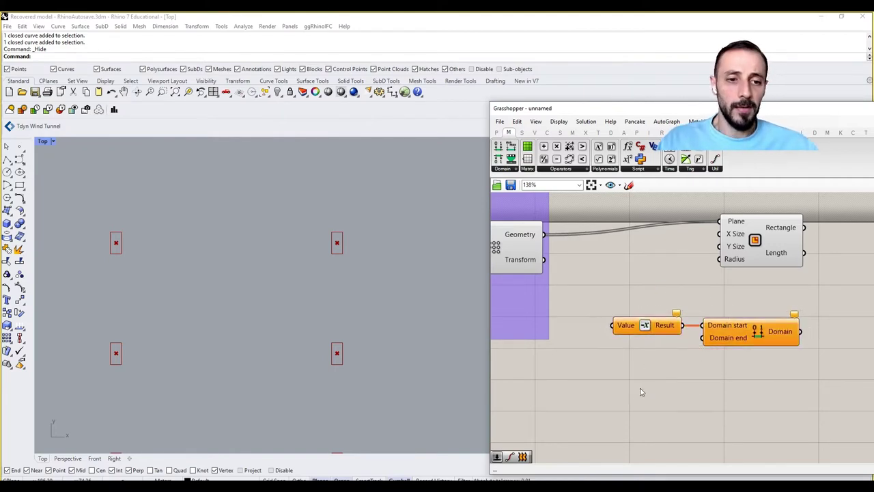
{"action": "double_click", "coordinate": [629, 395]}
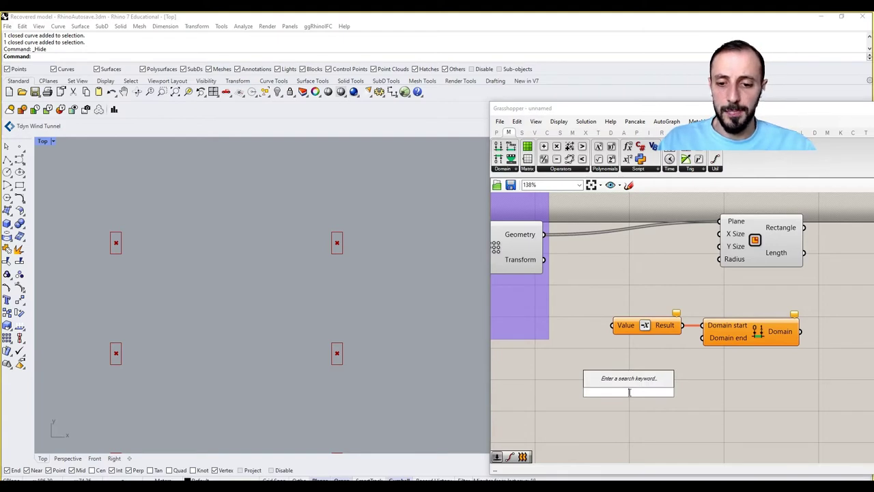
{"action": "type", "text": "-10"}
{"action": "key", "text": "Return"}
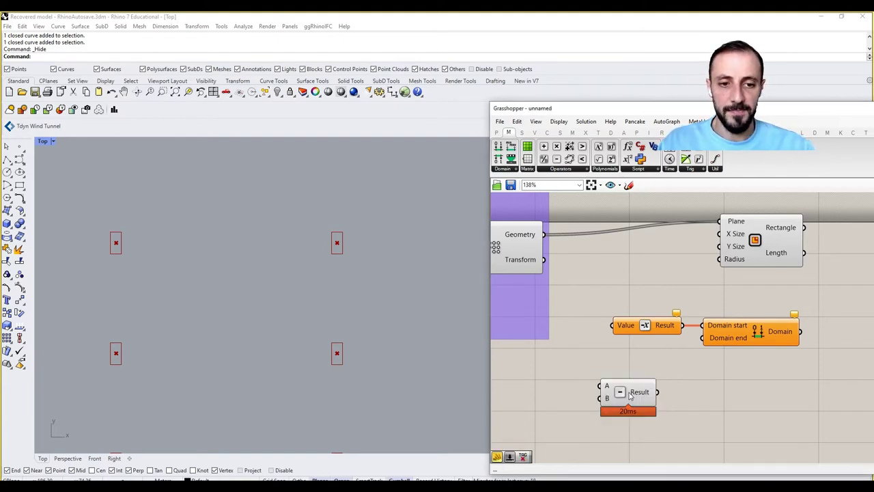
{"action": "left_click", "coordinate": [629, 394]}
{"action": "key", "text": "Delete"}
- Add a number slider ranging from -10 to 10 below the Negative component
{"action": "double_click", "coordinate": [630, 396]}
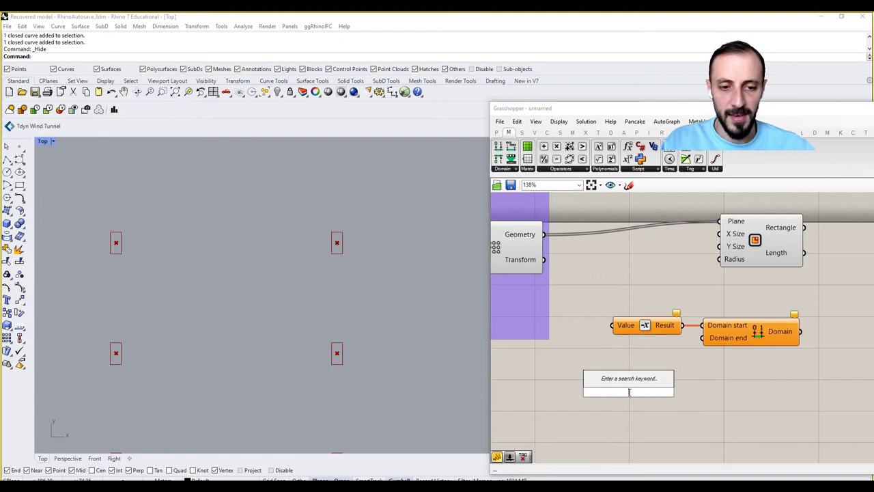
{"action": "type", "text": "-10"}
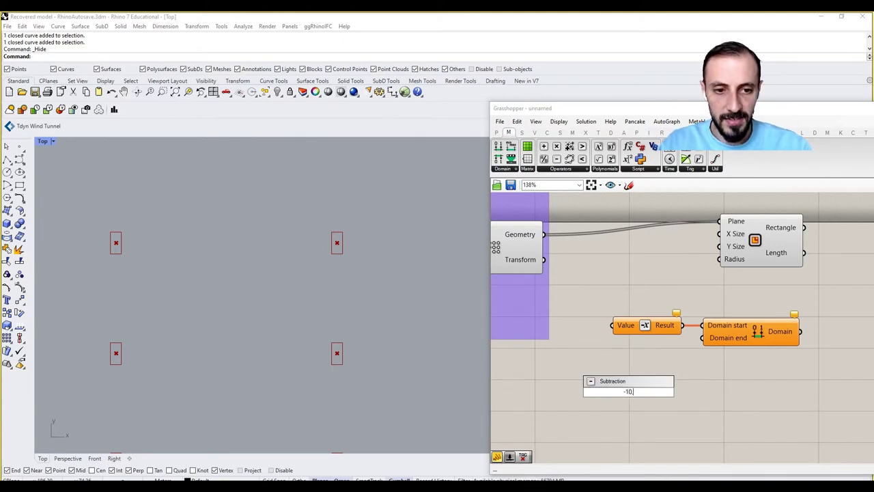
{"action": "type", "text": "<10"}
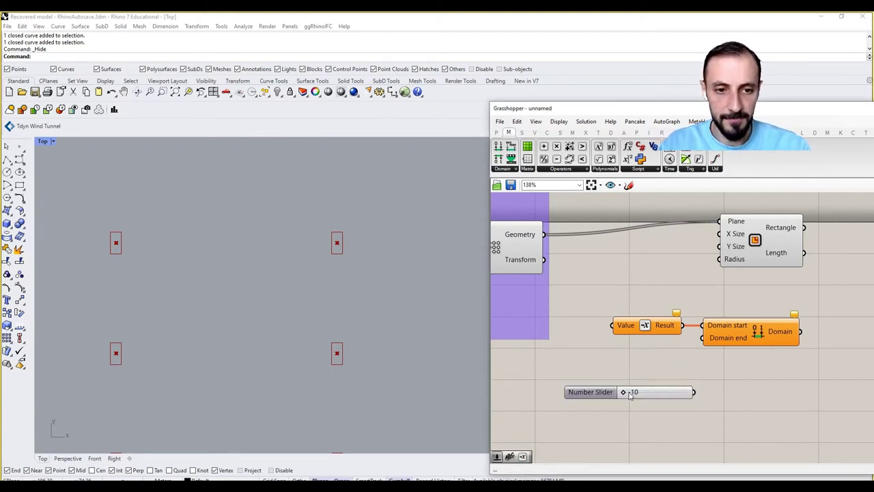
{"action": "key", "text": "Return"}
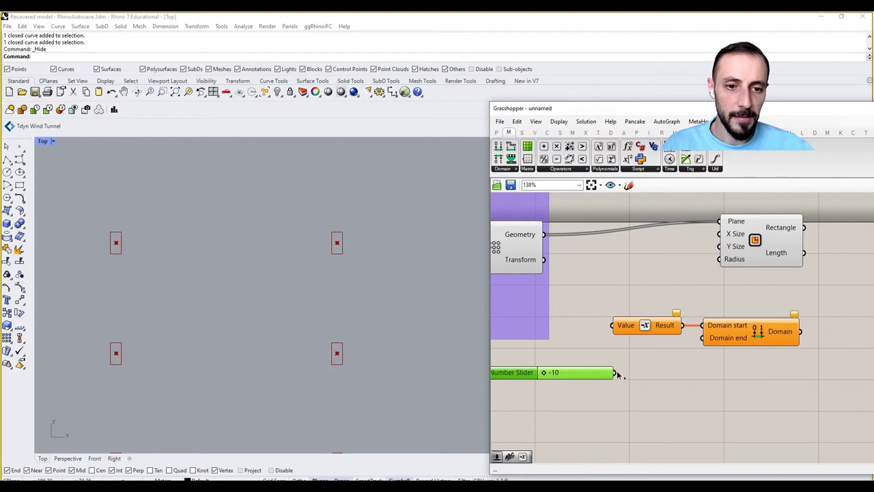
- Connect the -10 slider to Negative's Value and a duplicate slider set to 10 to Construct Domain's Domain end
{"action": "left_click_drag", "start_coordinate": [614, 372], "coordinate": [596, 394]}
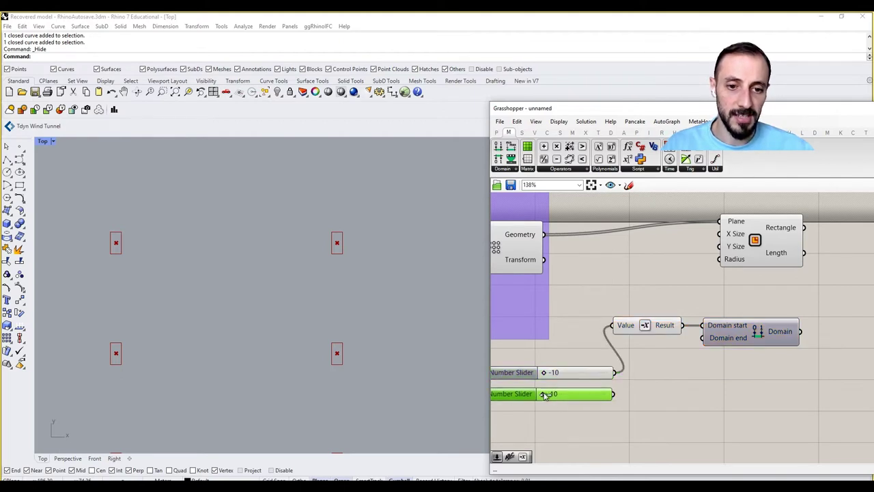
{"action": "left_click_drag", "start_coordinate": [544, 394], "coordinate": [712, 340]}
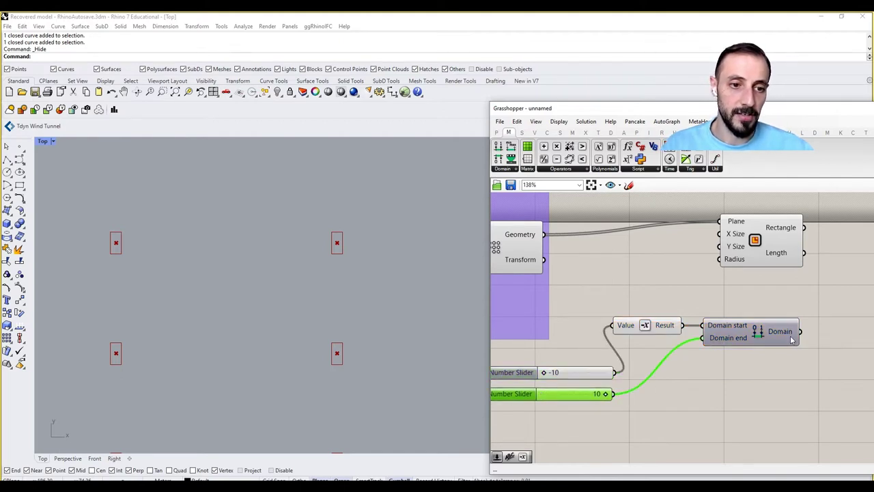
- Connect Construct Domain's Domain output to both the X Size and Y Size inputs of the Rectangle component
{"action": "left_click_drag", "start_coordinate": [799, 332], "coordinate": [719, 233]}
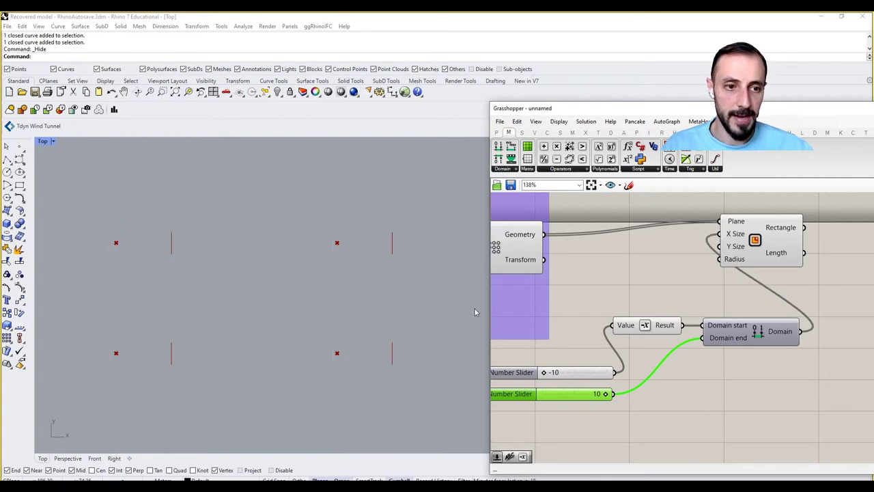
{"action": "scroll", "coordinate": [465, 317], "scroll_direction": "down", "scroll_amount": 10}
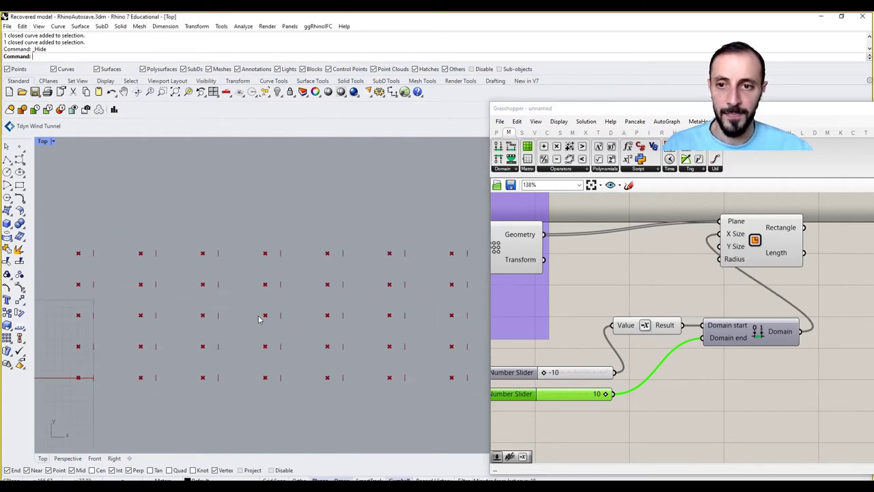
{"action": "left_click", "coordinate": [757, 243]}
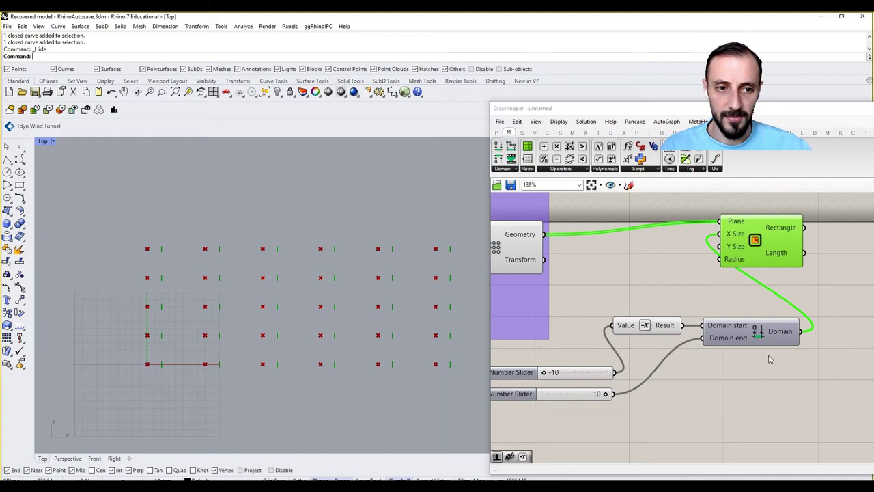
{"action": "left_click_drag", "start_coordinate": [799, 332], "coordinate": [719, 246]}
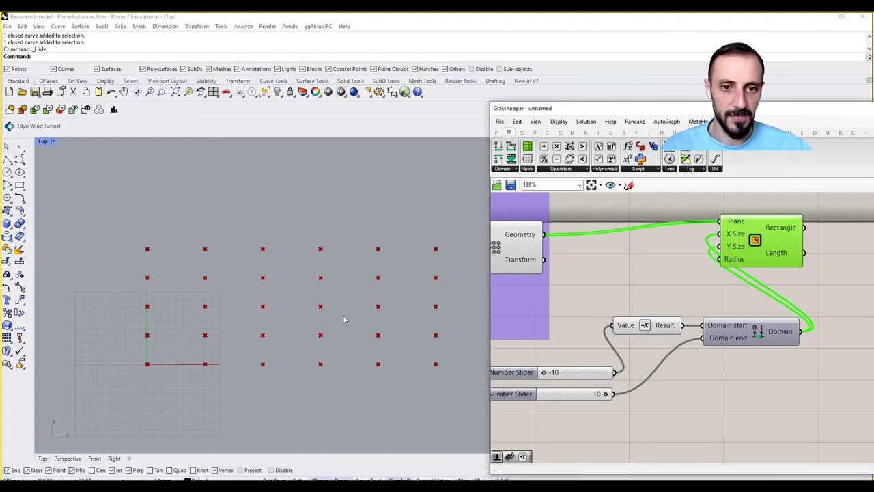
- Examine the grid points in the Top viewport for the rectangles sized by the domain
{"action": "scroll", "coordinate": [293, 321], "scroll_direction": "down", "scroll_amount": 4}
{"action": "scroll", "coordinate": [278, 382], "scroll_direction": "down", "scroll_amount": 2}
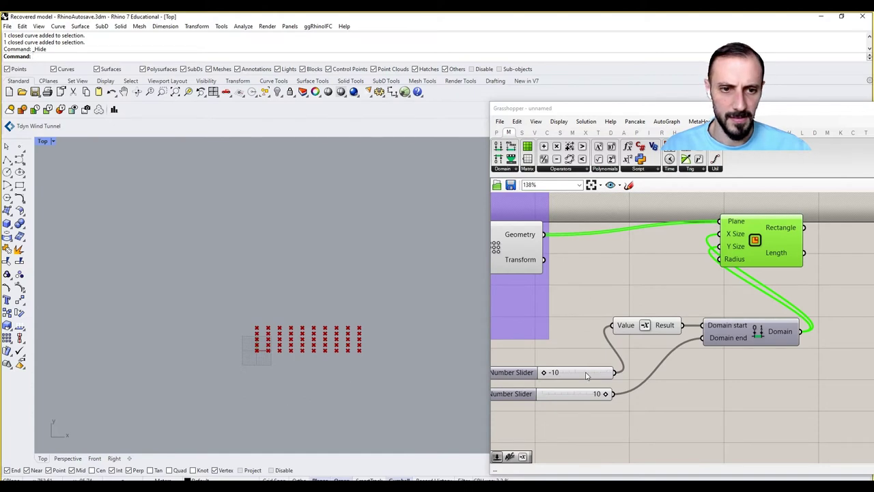
{"action": "scroll", "coordinate": [306, 351], "scroll_direction": "up", "scroll_amount": 5}
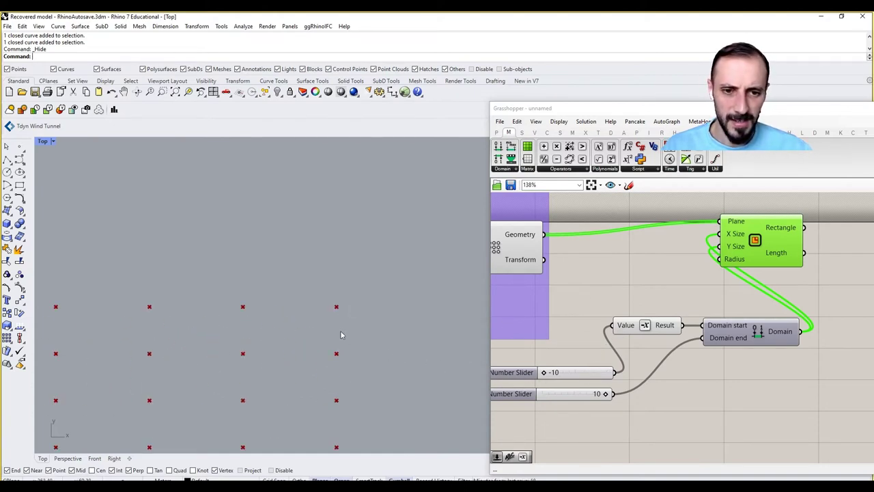
{"action": "scroll", "coordinate": [337, 295], "scroll_direction": "up", "scroll_amount": 2}
{"action": "scroll", "coordinate": [357, 302], "scroll_direction": "down", "scroll_amount": 3}
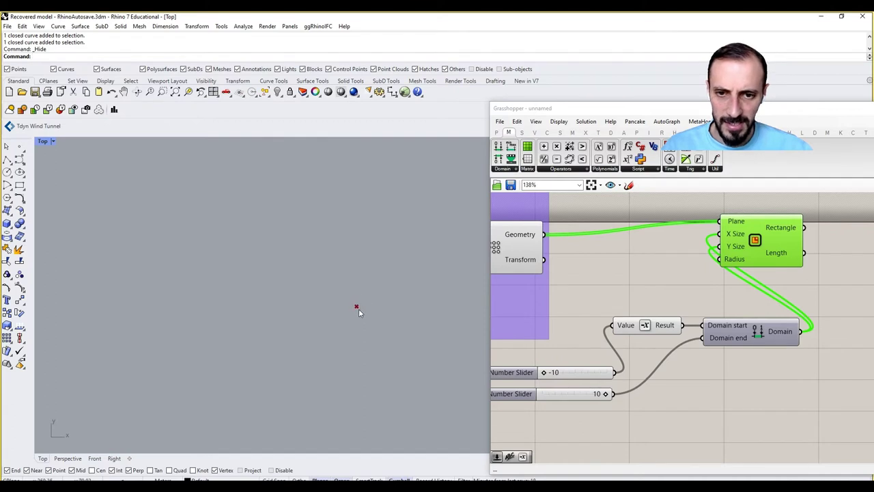
{"action": "scroll", "coordinate": [362, 306], "scroll_direction": "up", "scroll_amount": 4}
{"action": "scroll", "coordinate": [366, 309], "scroll_direction": "down", "scroll_amount": 4}
{"action": "scroll", "coordinate": [362, 307], "scroll_direction": "up", "scroll_amount": 2}
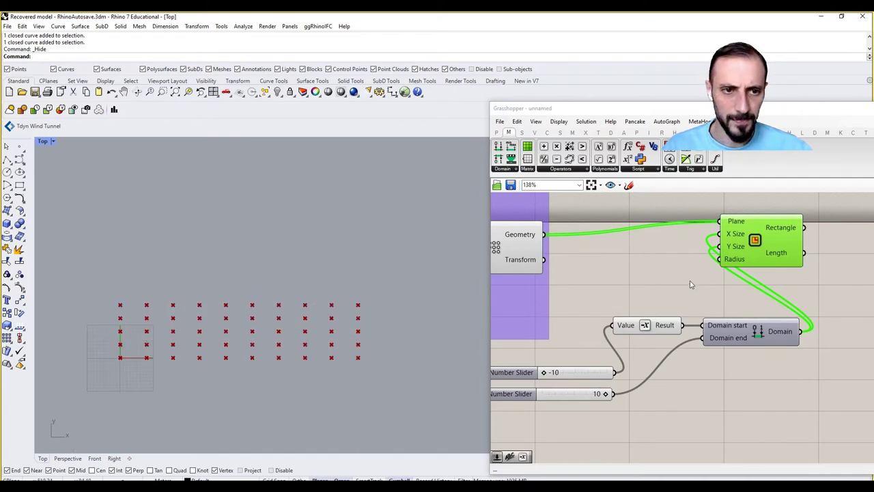
- Move the Rectangle component farther from the grid and reposition Construct Domain between Negative and Rectangle
{"action": "left_click_drag", "start_coordinate": [770, 255], "coordinate": [852, 258]}
{"action": "left_click_drag", "start_coordinate": [777, 323], "coordinate": [752, 318]}
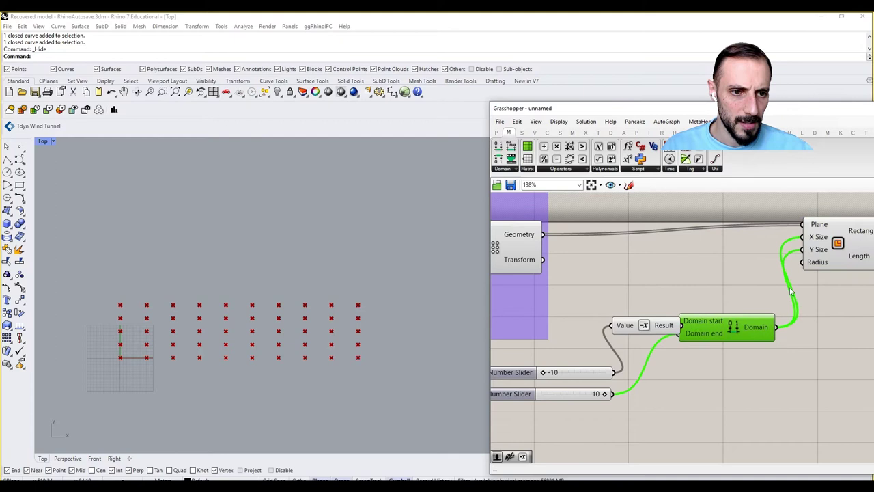
{"action": "mouse_move", "coordinate": [823, 240]}
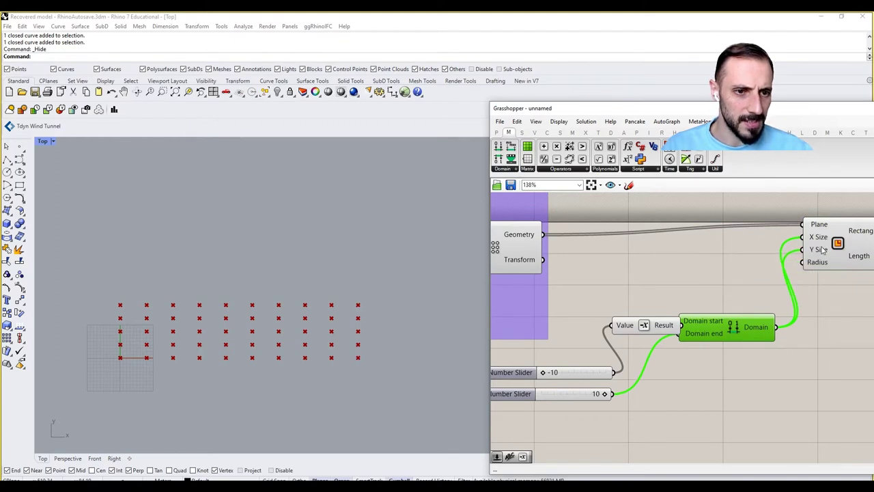
{"action": "left_click_drag", "start_coordinate": [822, 250], "coordinate": [745, 334]}
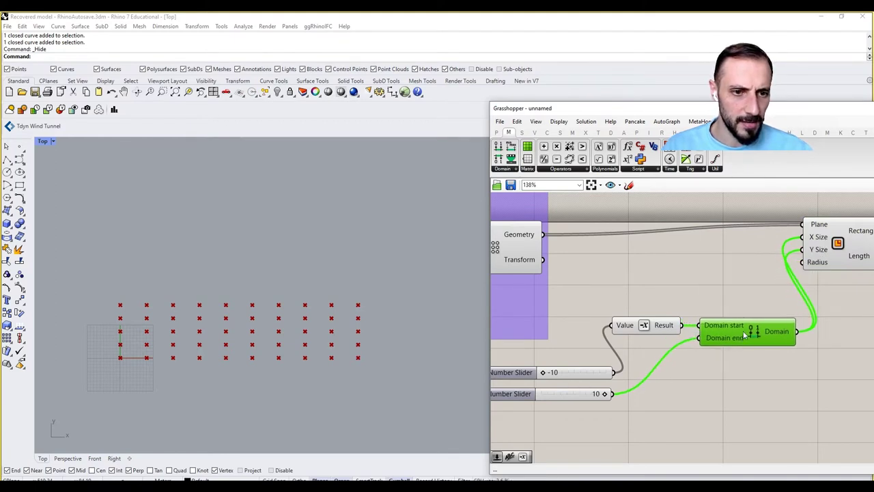
{"action": "right_click_drag", "start_coordinate": [747, 305], "coordinate": [720, 295]}
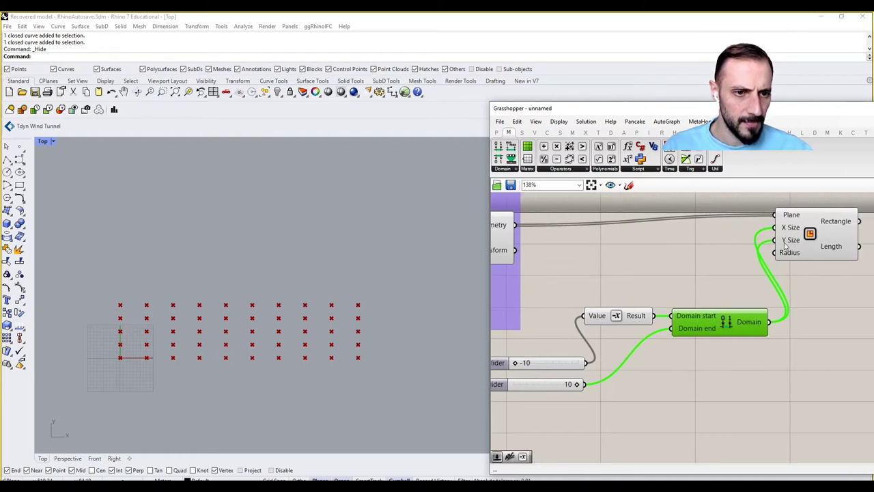
- Set the number slider feeding the Negative component to 10
{"action": "mouse_move", "coordinate": [787, 245]}
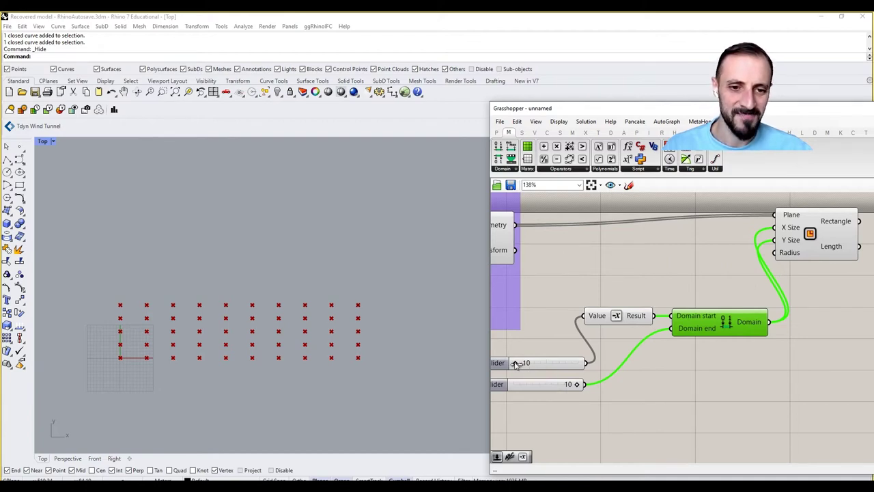
{"action": "left_click_drag", "start_coordinate": [516, 364], "coordinate": [590, 363]}
{"action": "left_click", "coordinate": [613, 355]}
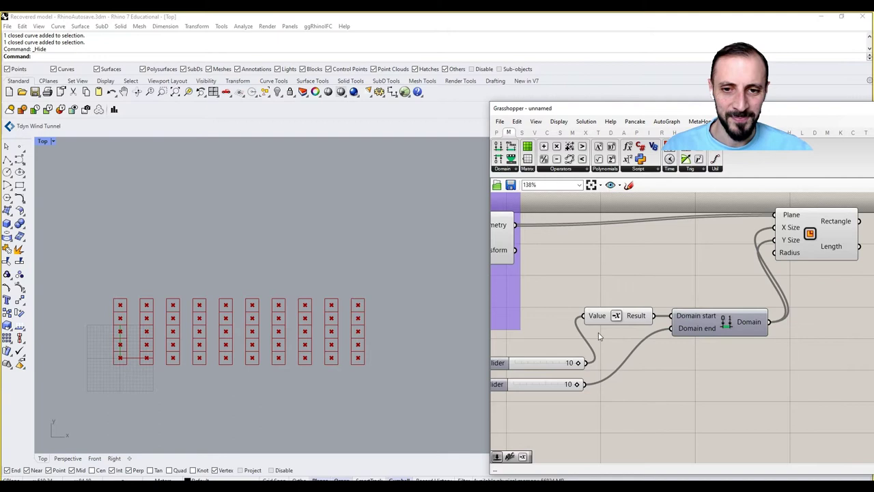
{"action": "scroll", "coordinate": [145, 305], "scroll_direction": "up", "scroll_amount": 5}
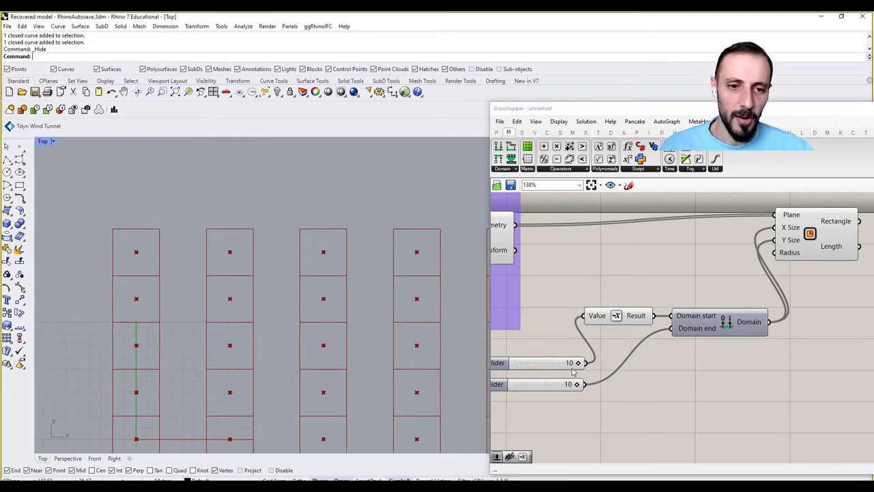
- Connect the slider feeding Negative to Domain end as well, and delete the second number slider
{"action": "left_click_drag", "start_coordinate": [585, 363], "coordinate": [670, 329]}
{"action": "left_click", "coordinate": [539, 385]}
{"action": "key", "text": "Delete"}
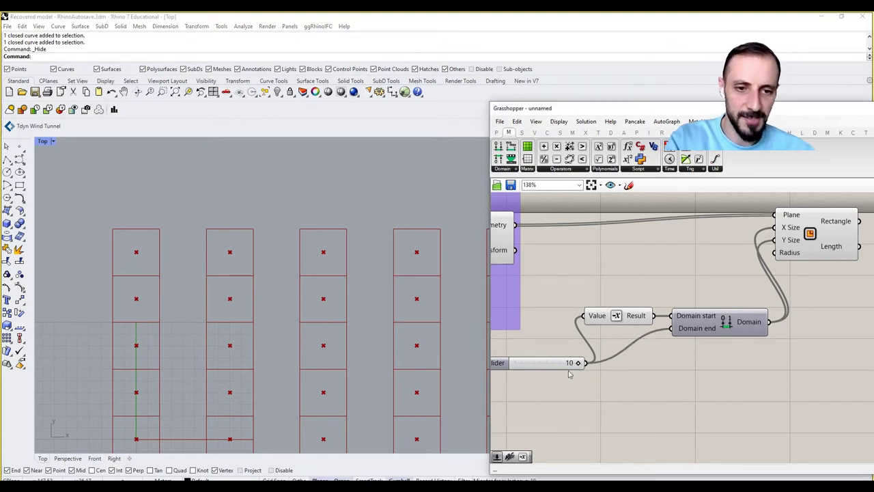
- Resize the rectangles with the remaining number slider, trying 6 and settling on 7
{"action": "left_click_drag", "start_coordinate": [577, 363], "coordinate": [562, 362]}
{"action": "scroll", "coordinate": [290, 289], "scroll_direction": "down", "scroll_amount": 5}
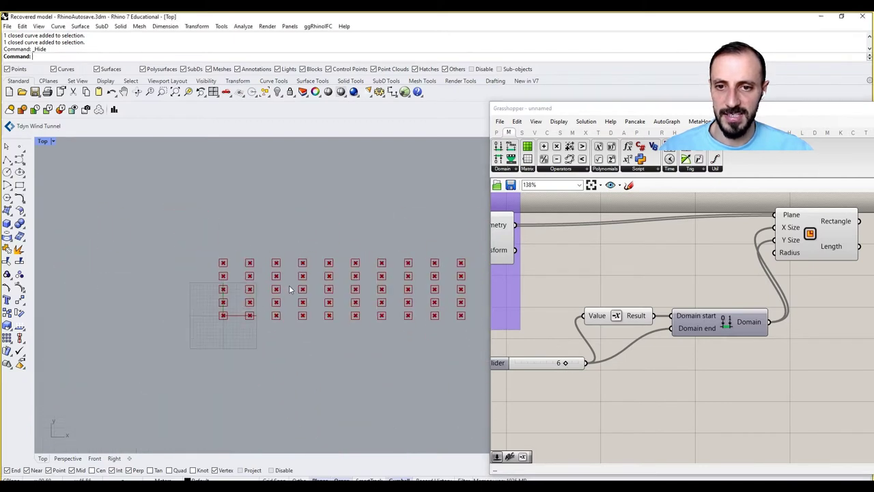
{"action": "scroll", "coordinate": [425, 278], "scroll_direction": "up", "scroll_amount": 5}
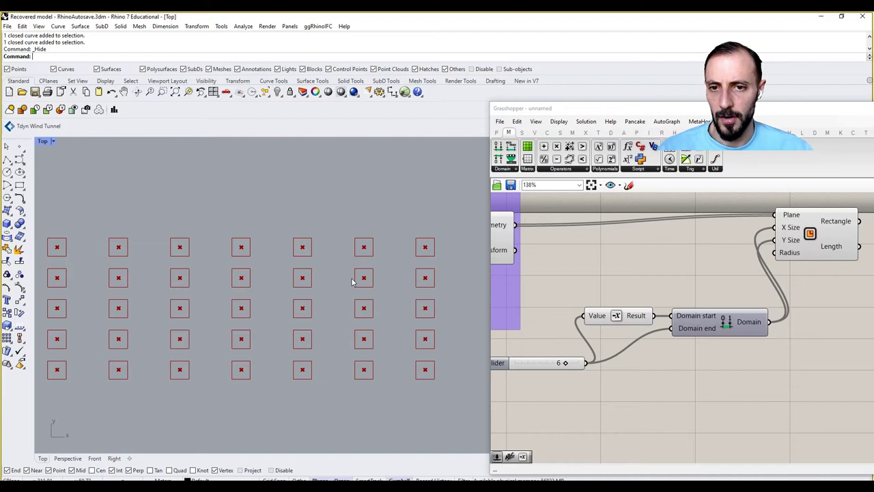
{"action": "left_click_drag", "start_coordinate": [563, 364], "coordinate": [568, 362]}
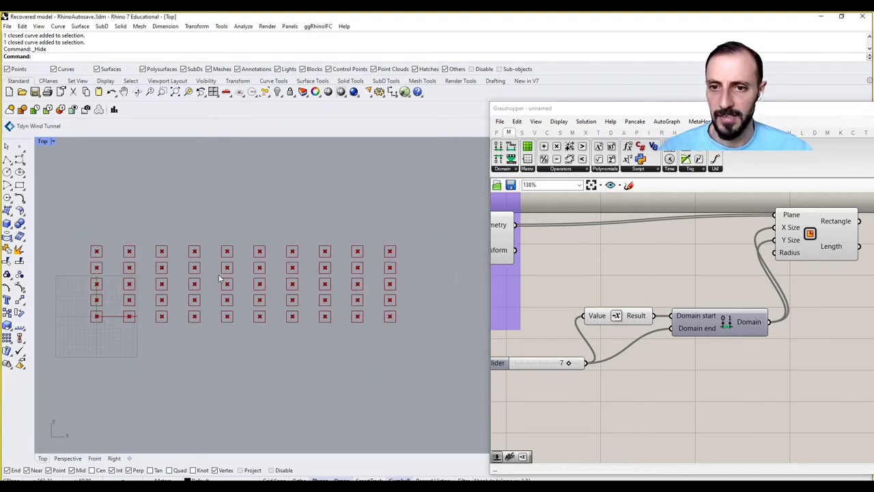
- Group the Rectangle, Construct Domain, Negative and slider components in a purple group set farther from the Grid group
{"action": "right_click_drag", "start_coordinate": [662, 316], "coordinate": [712, 321]}
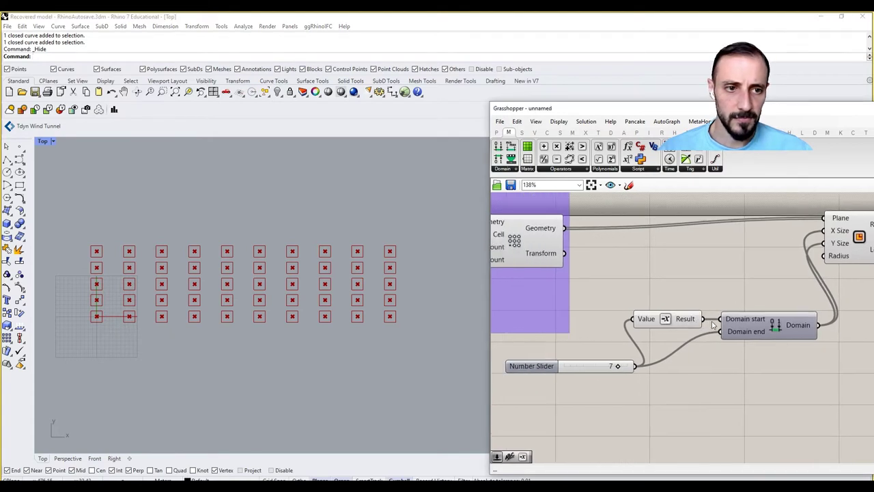
{"action": "scroll", "coordinate": [714, 319], "scroll_direction": "down", "scroll_amount": 3}
{"action": "right_click_drag", "start_coordinate": [629, 311], "coordinate": [658, 308]}
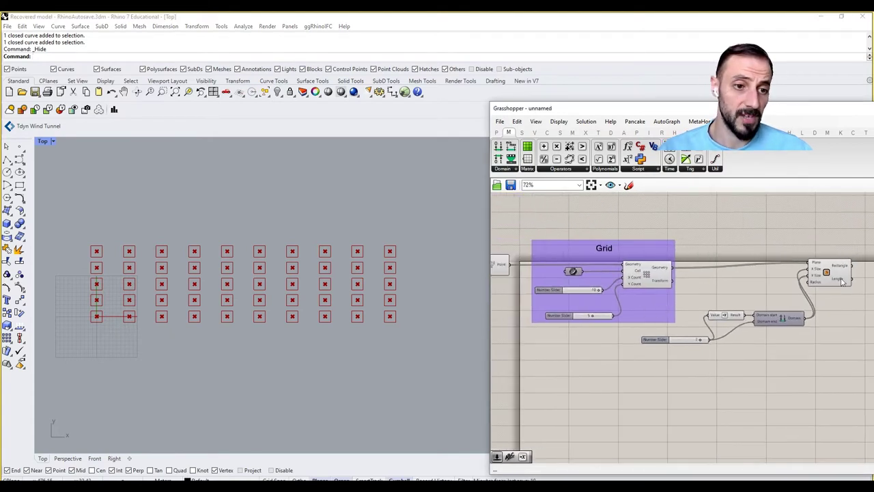
{"action": "left_click_drag", "start_coordinate": [858, 251], "coordinate": [707, 369]}
{"action": "right_click", "coordinate": [730, 384]}
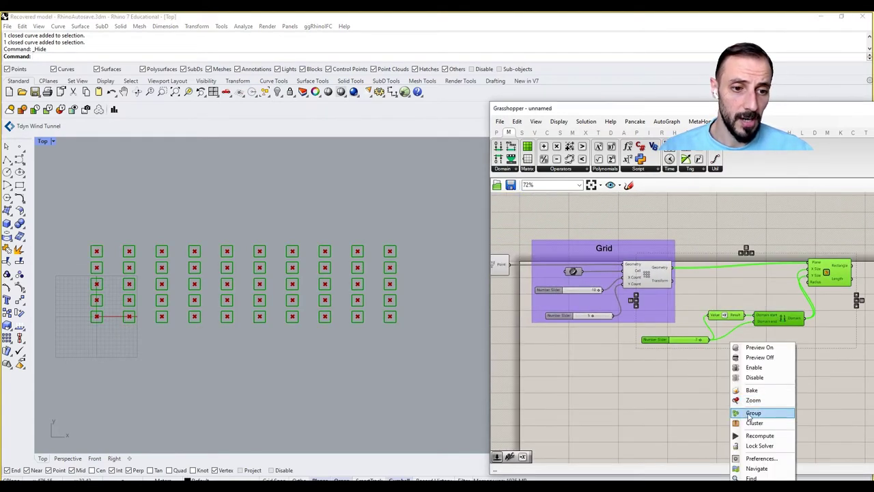
{"action": "left_click", "coordinate": [744, 412]}
{"action": "left_click_drag", "start_coordinate": [727, 283], "coordinate": [798, 268]}
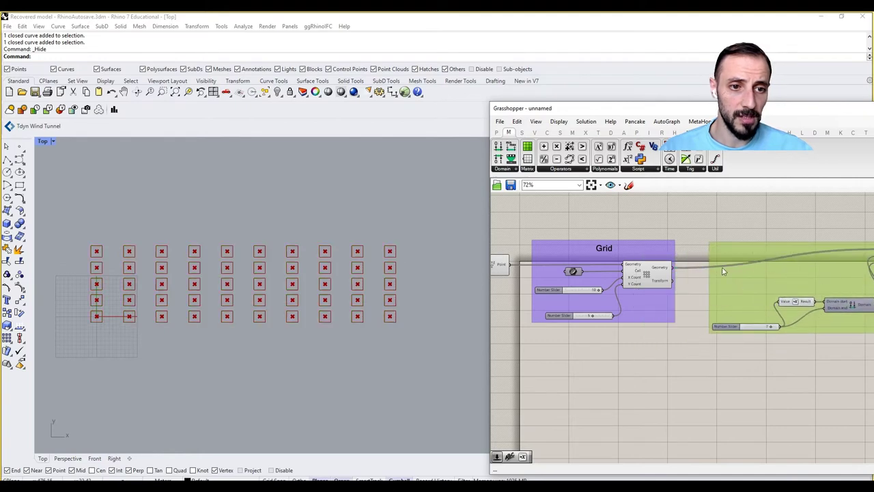
- Label the new group "Plots" using a copy of the Grid label, and add the label to the group
{"action": "left_click", "coordinate": [609, 249]}
{"action": "left_click_drag", "start_coordinate": [604, 250], "coordinate": [777, 234], "text": "alt"}
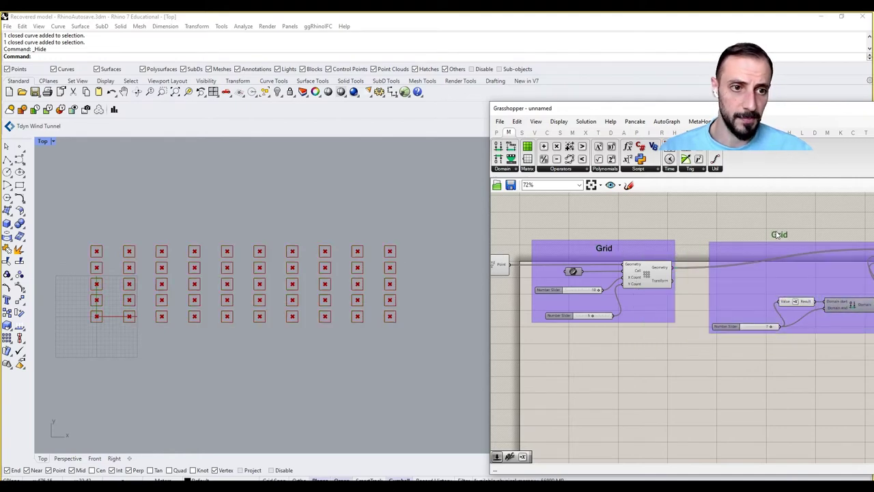
{"action": "double_click", "coordinate": [777, 234]}
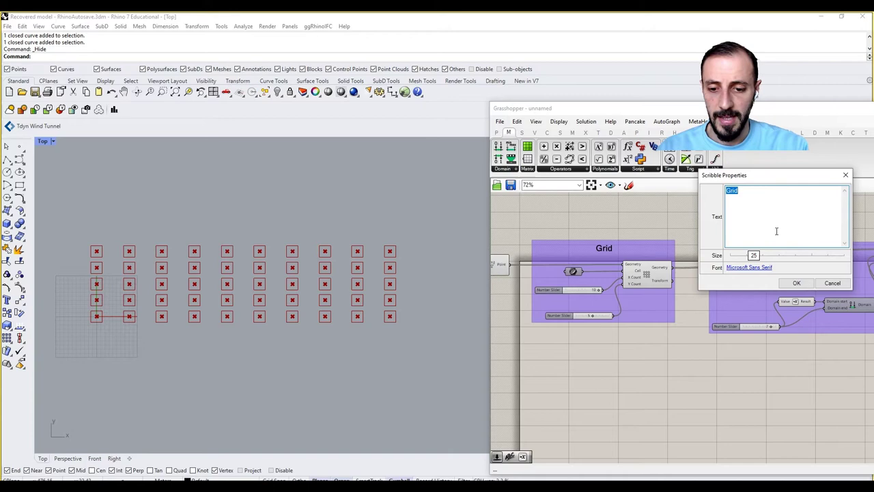
{"action": "type", "text": "P"}
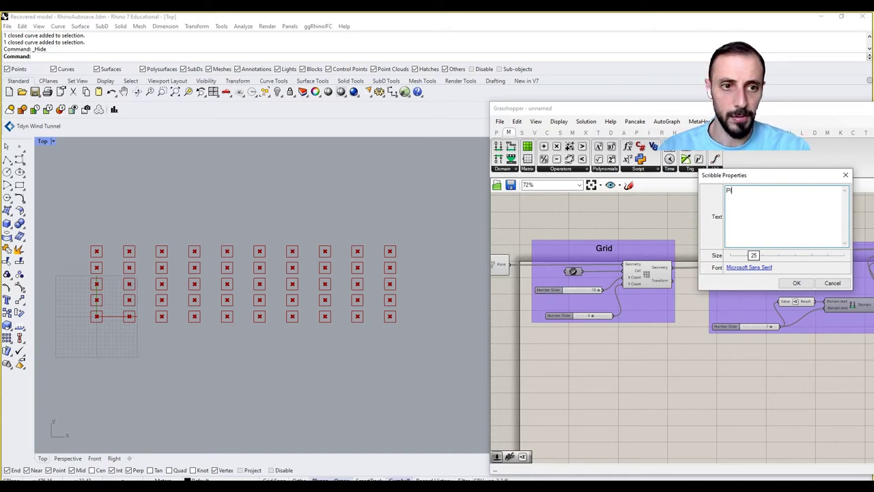
{"action": "type", "text": "lot"}
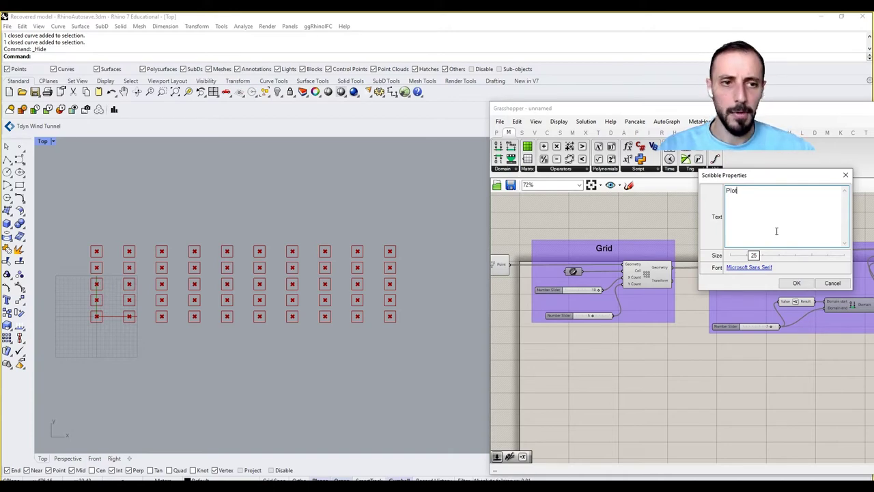
{"action": "type", "text": "s"}
{"action": "left_click", "coordinate": [796, 282]}
{"action": "right_click", "coordinate": [780, 245]}
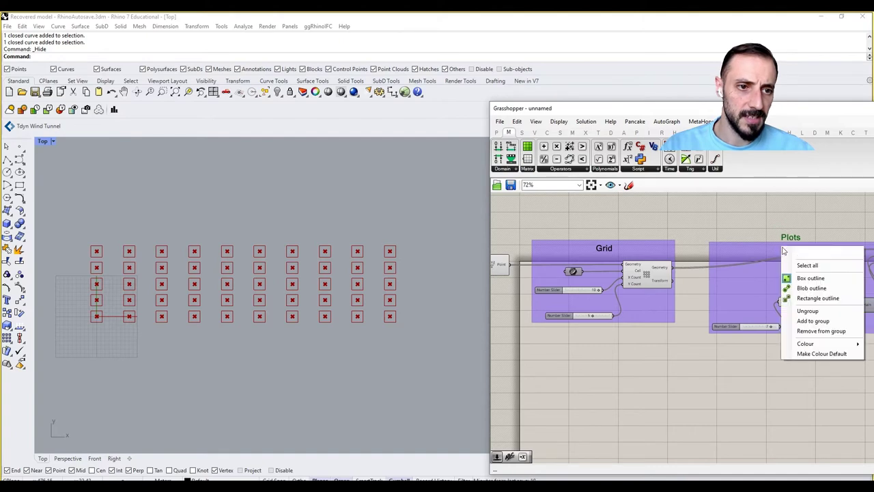
{"action": "left_click", "coordinate": [809, 318]}
- Raise the maximum of the number slider feeding X Count in the Grid group to 100
{"action": "right_click_drag", "start_coordinate": [604, 345], "coordinate": [707, 345]}
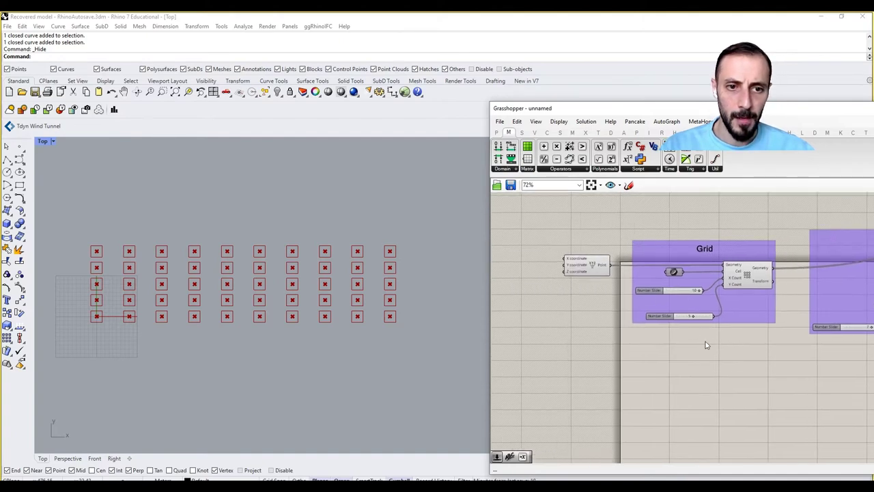
{"action": "scroll", "coordinate": [684, 293], "scroll_direction": "up", "scroll_amount": 2}
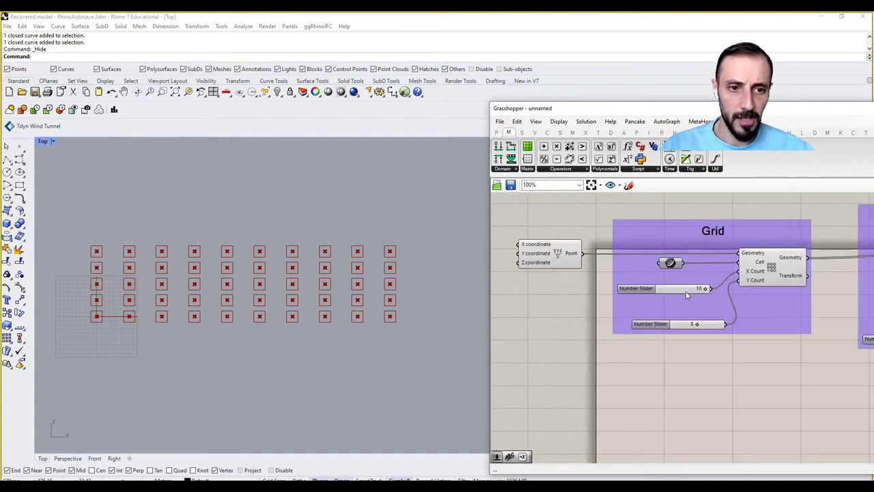
{"action": "double_click", "coordinate": [581, 301]}
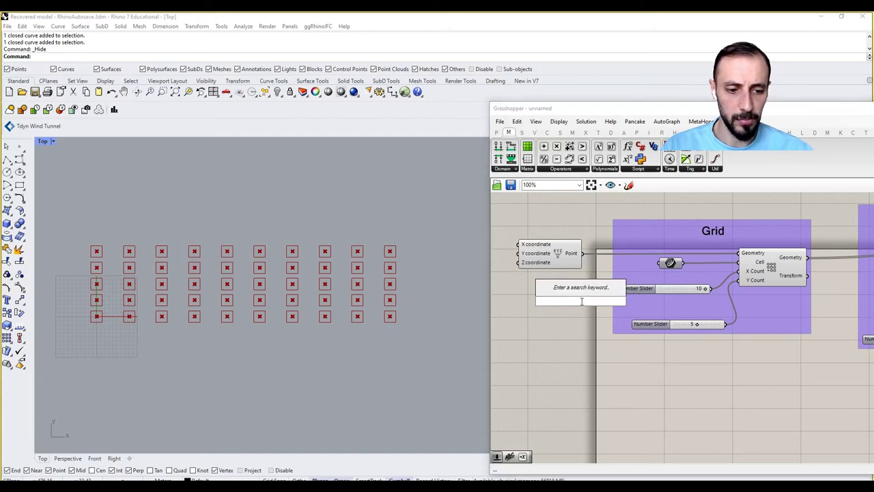
{"action": "key", "text": "Escape"}
{"action": "right_click", "coordinate": [641, 289]}
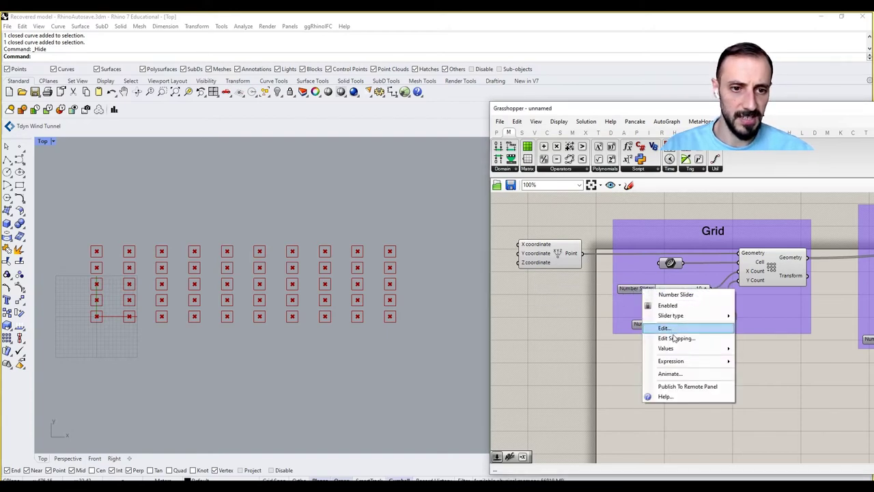
{"action": "left_click", "coordinate": [656, 329]}
{"action": "double_click", "coordinate": [691, 352]}
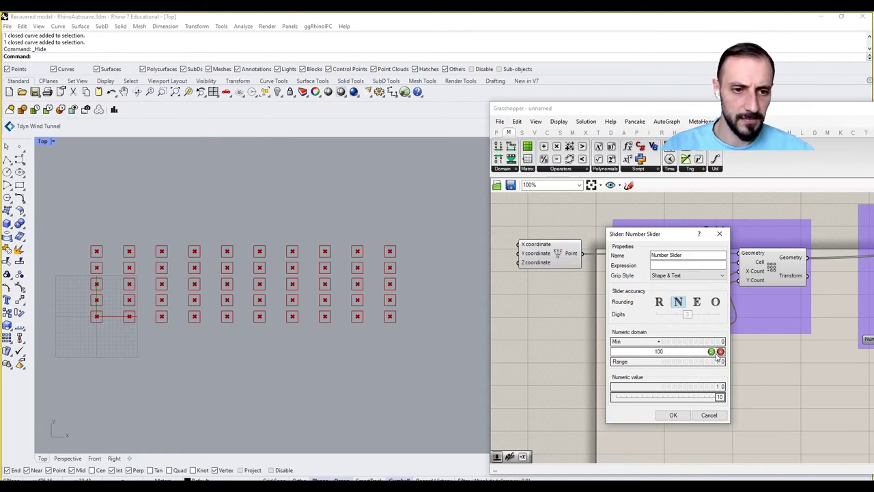
{"action": "key", "text": "Return"}
{"action": "left_click", "coordinate": [672, 414]}
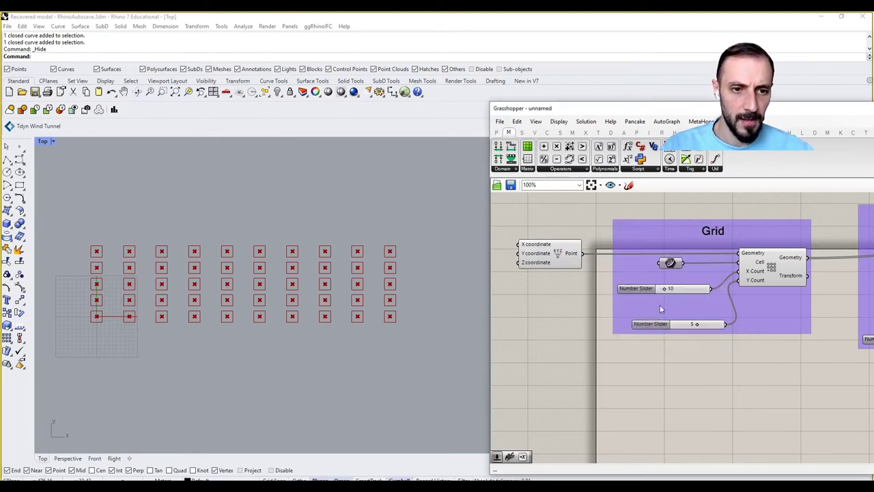
- Set the X Count slider to 11 and raise the Y Count slider to 9, then 10
{"action": "left_click_drag", "start_coordinate": [663, 292], "coordinate": [668, 292]}
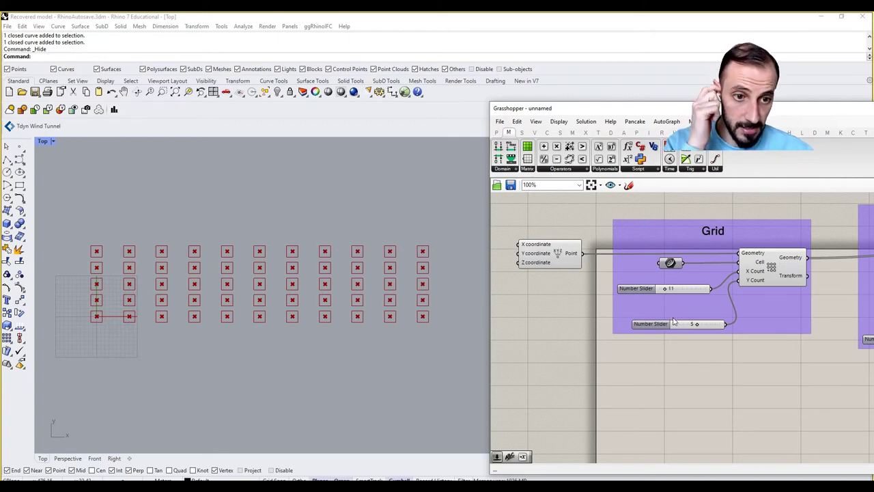
{"action": "left_click_drag", "start_coordinate": [692, 328], "coordinate": [715, 325]}
{"action": "right_click_drag", "start_coordinate": [309, 251], "coordinate": [306, 265]}
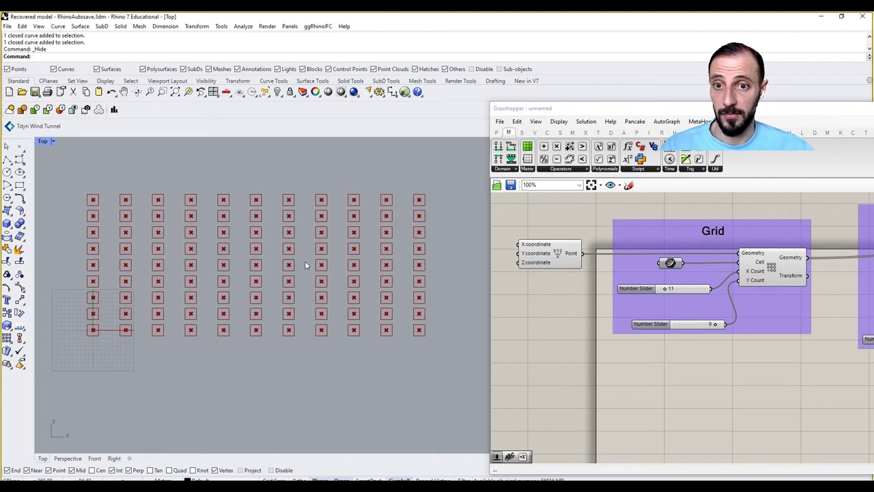
{"action": "left_click_drag", "start_coordinate": [712, 327], "coordinate": [725, 327]}
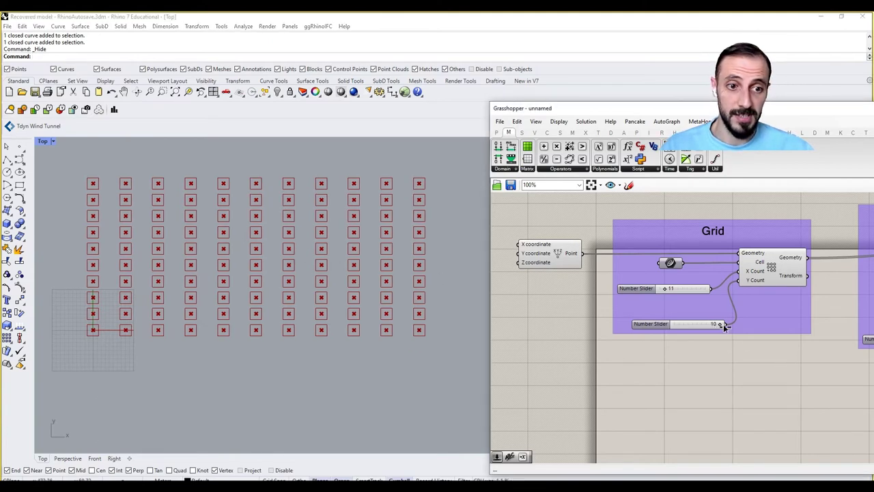
{"action": "right_click_drag", "start_coordinate": [385, 301], "coordinate": [386, 307]}
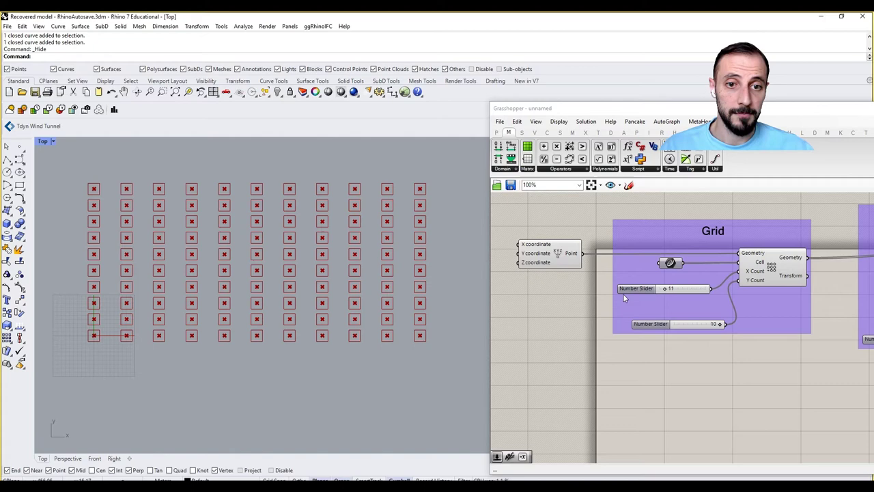
- Replace the Y Count slider with a copy of the X Count slider, adding the copy to the Grid group and deleting the old one
{"action": "right_click_drag", "start_coordinate": [663, 318], "coordinate": [656, 330]}
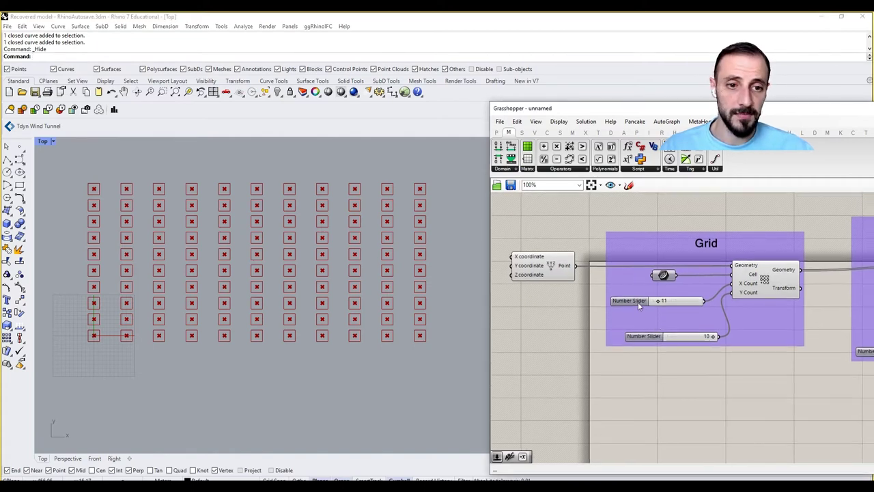
{"action": "left_click_drag", "start_coordinate": [638, 301], "coordinate": [638, 319], "text": "alt"}
{"action": "right_click", "coordinate": [765, 321]}
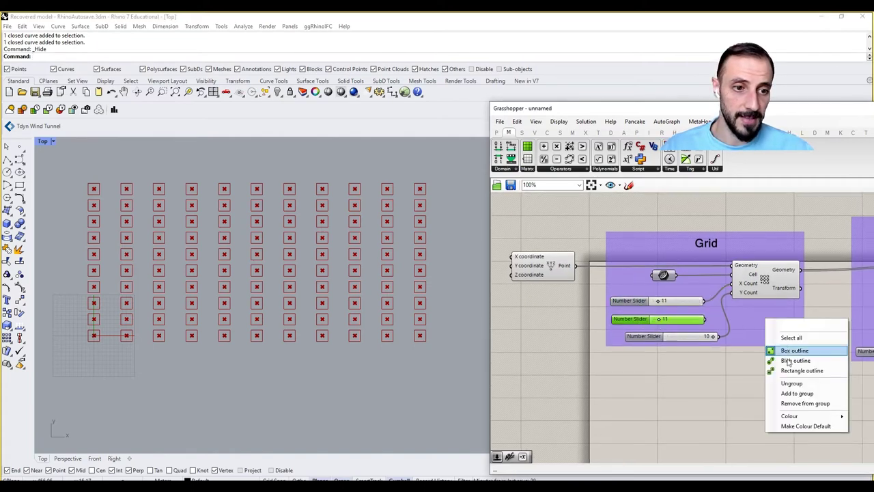
{"action": "left_click", "coordinate": [781, 384]}
{"action": "left_click_drag", "start_coordinate": [706, 319], "coordinate": [732, 293]}
{"action": "left_click", "coordinate": [661, 335]}
{"action": "key", "text": "Delete"}
- Increase the grid's Y Count to 17, then lower it to 15
{"action": "left_click_drag", "start_coordinate": [663, 323], "coordinate": [665, 320]}
{"action": "scroll", "coordinate": [258, 273], "scroll_direction": "down", "scroll_amount": 3}
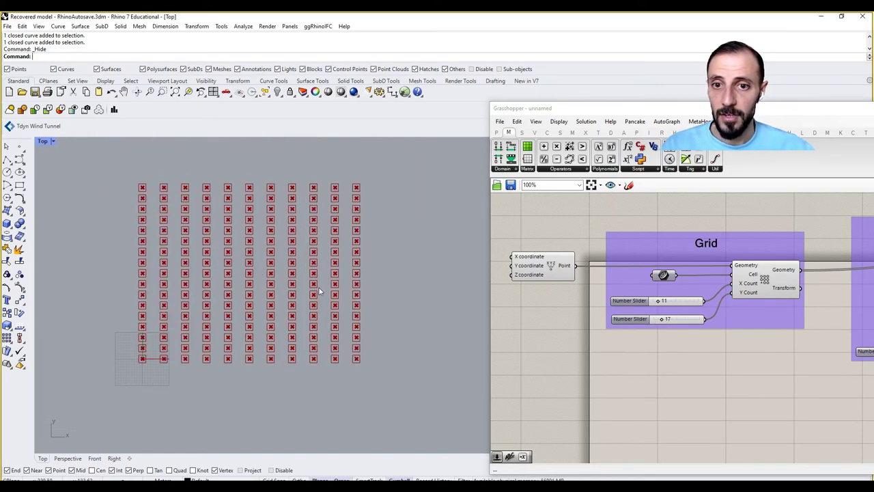
{"action": "left_click_drag", "start_coordinate": [661, 319], "coordinate": [659, 320]}
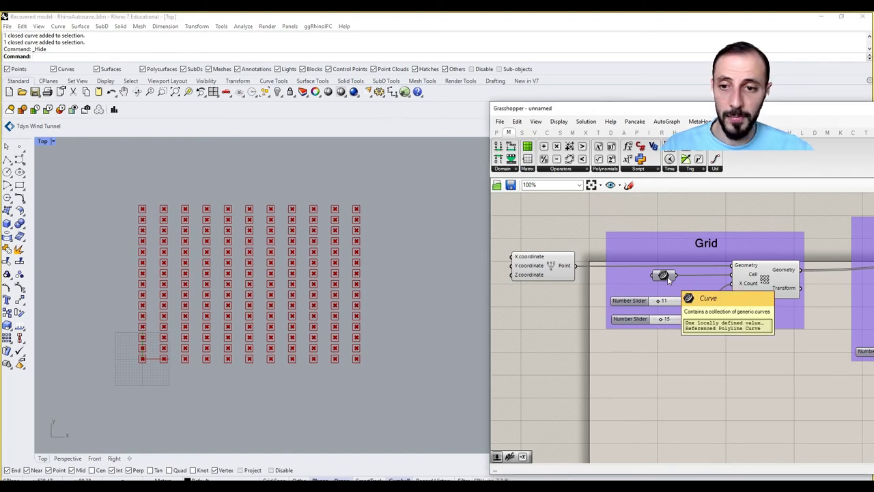
- Show the hidden cell rectangle and shrink it in both directions to test how it drives the grid spacing
{"action": "right_click", "coordinate": [667, 277]}
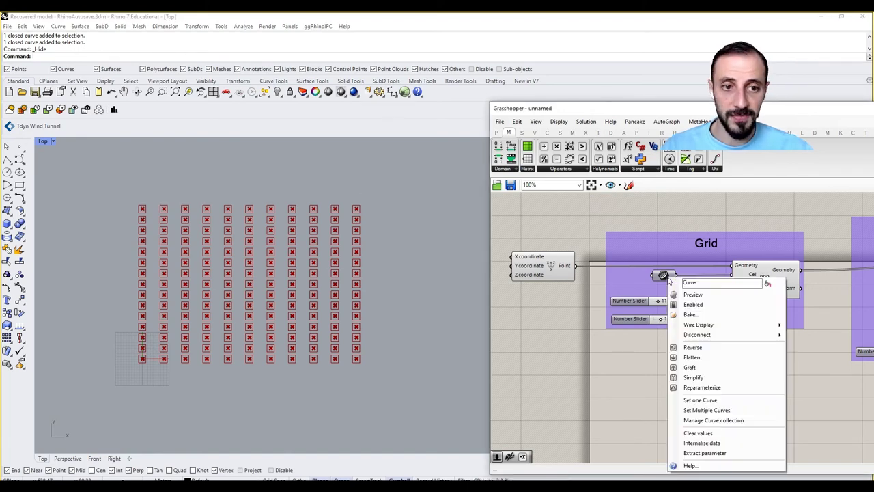
{"action": "left_click", "coordinate": [277, 92]}
{"action": "left_click", "coordinate": [291, 109]}
{"action": "scroll", "coordinate": [166, 354], "scroll_direction": "up", "scroll_amount": 4}
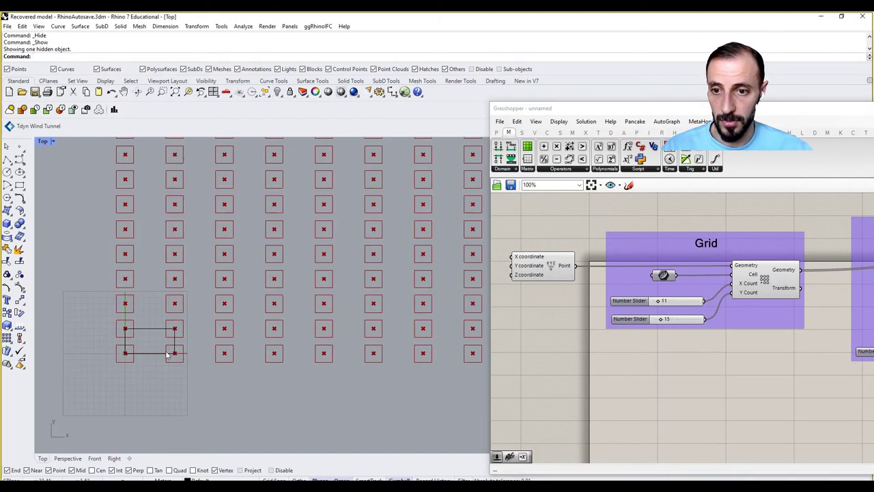
{"action": "left_click", "coordinate": [176, 344]}
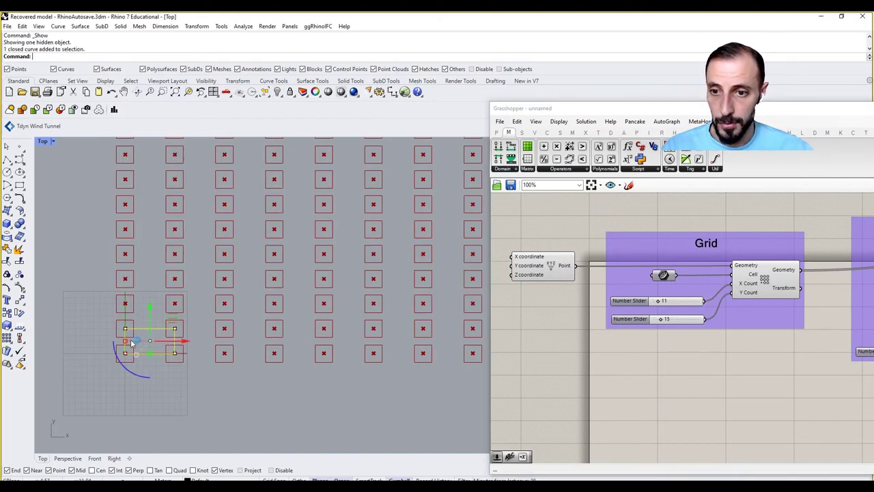
{"action": "left_click_drag", "start_coordinate": [125, 341], "coordinate": [151, 352]}
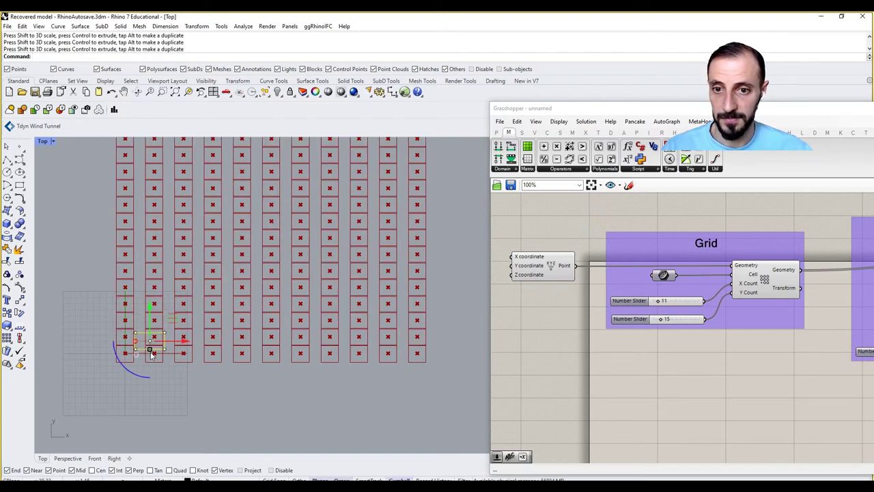
- Undo the scaling of the cell rectangle in both directions
{"action": "key", "text": "ctrl+z"}
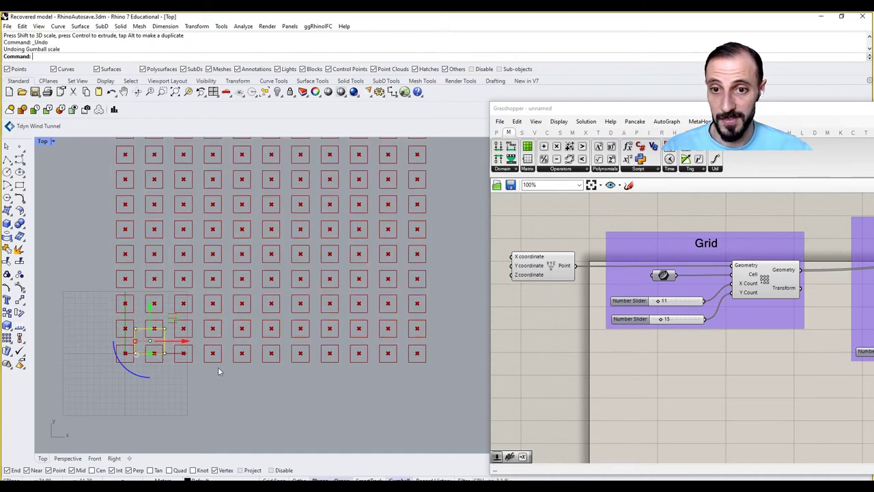
{"action": "left_click", "coordinate": [215, 379]}
{"action": "scroll", "coordinate": [204, 375], "scroll_direction": "down", "scroll_amount": 6}
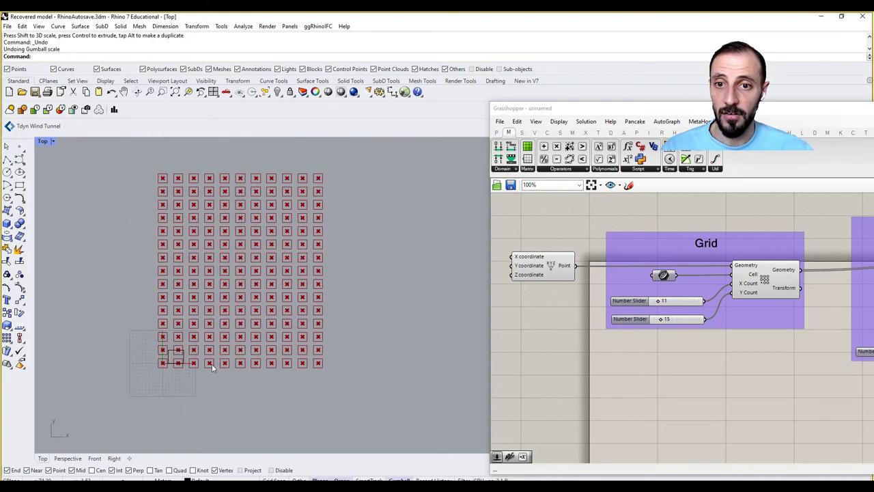
{"action": "scroll", "coordinate": [209, 364], "scroll_direction": "up", "scroll_amount": 2}
{"action": "key", "text": "ctrl+z"}
{"action": "left_click", "coordinate": [218, 379]}
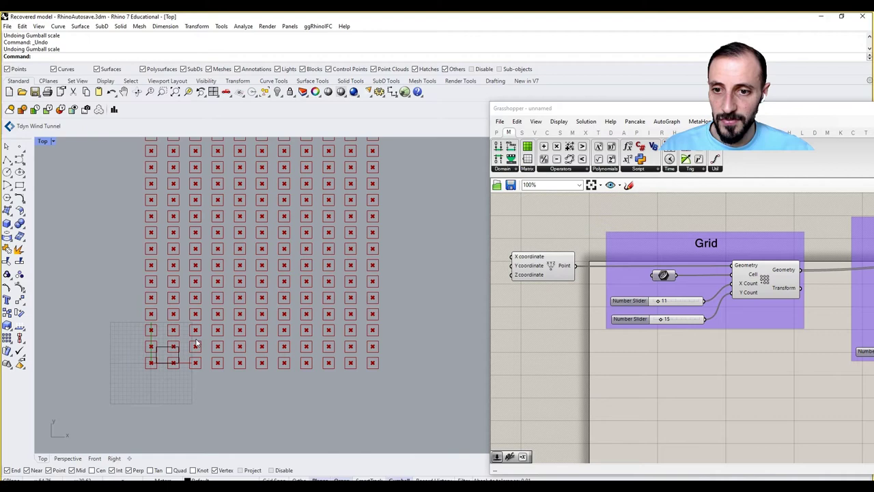
{"action": "key", "text": "ctrl+z"}
{"action": "left_click", "coordinate": [219, 330]}
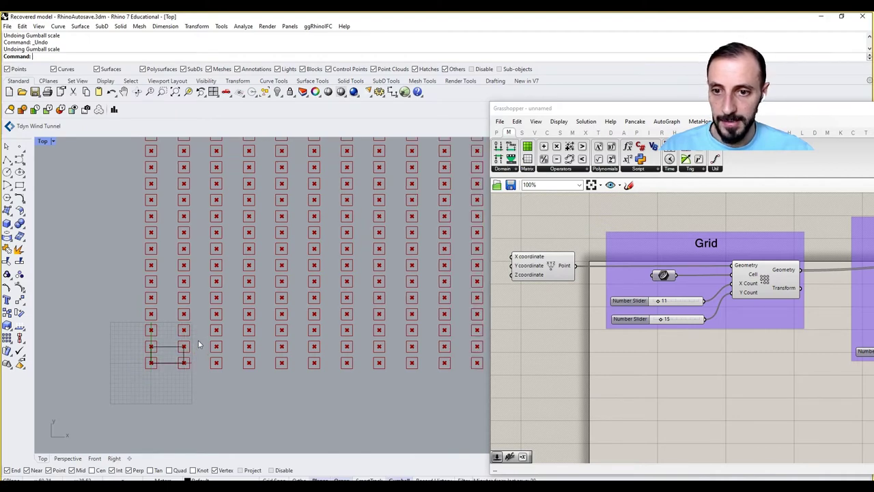
{"action": "scroll", "coordinate": [195, 349], "scroll_direction": "up", "scroll_amount": 3}
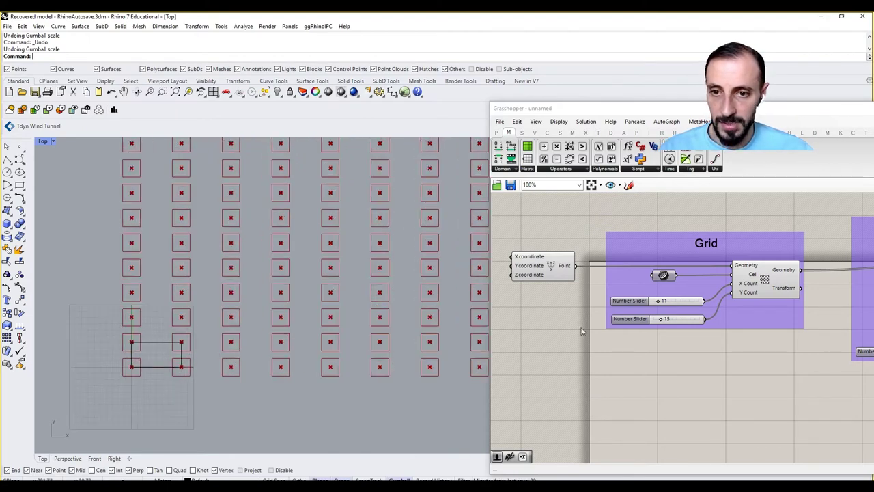
- Set the number slider in the Plots group to 8
{"action": "right_click_drag", "start_coordinate": [748, 327], "coordinate": [582, 327]}
{"action": "scroll", "coordinate": [582, 327], "scroll_direction": "down", "scroll_amount": 4}
{"action": "scroll", "coordinate": [686, 341], "scroll_direction": "up", "scroll_amount": 5}
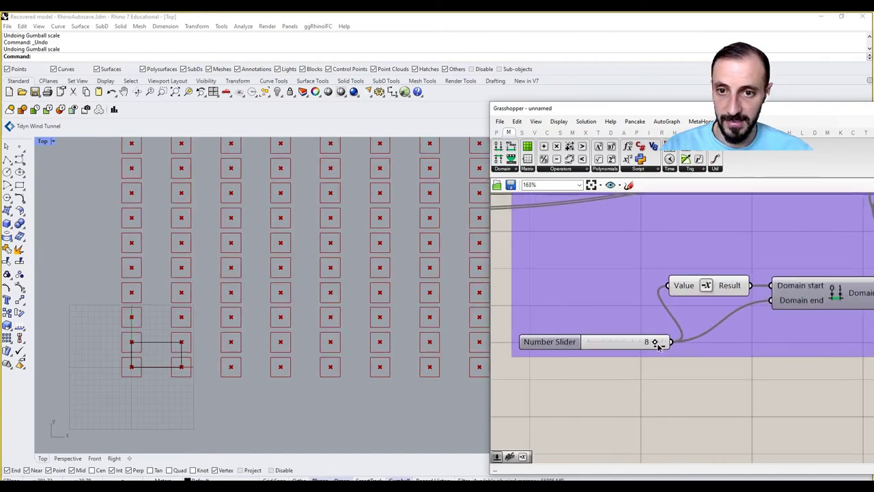
{"action": "scroll", "coordinate": [764, 346], "scroll_direction": "down", "scroll_amount": 3}
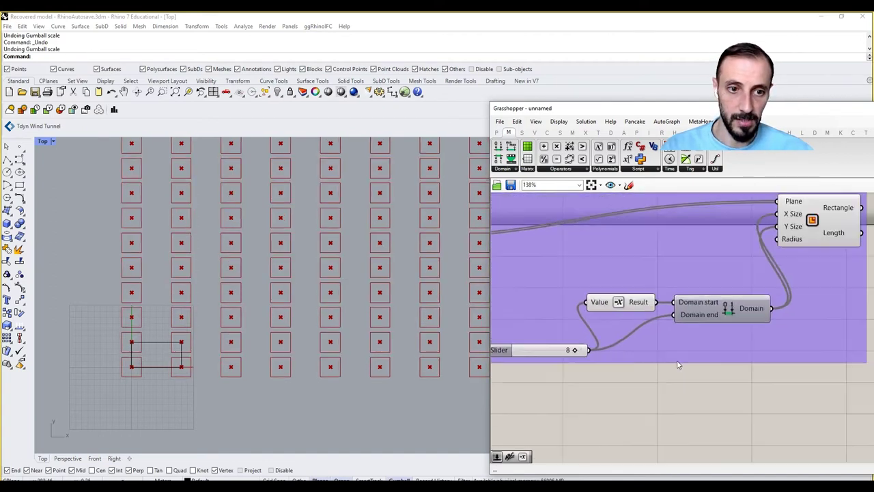
- Duplicate the slider, Negative and Construct Domain components, add the copies to the Plots group, and connect the new Domain to the rectangle's Y Size
{"action": "left_click_drag", "start_coordinate": [495, 301], "coordinate": [748, 376]}
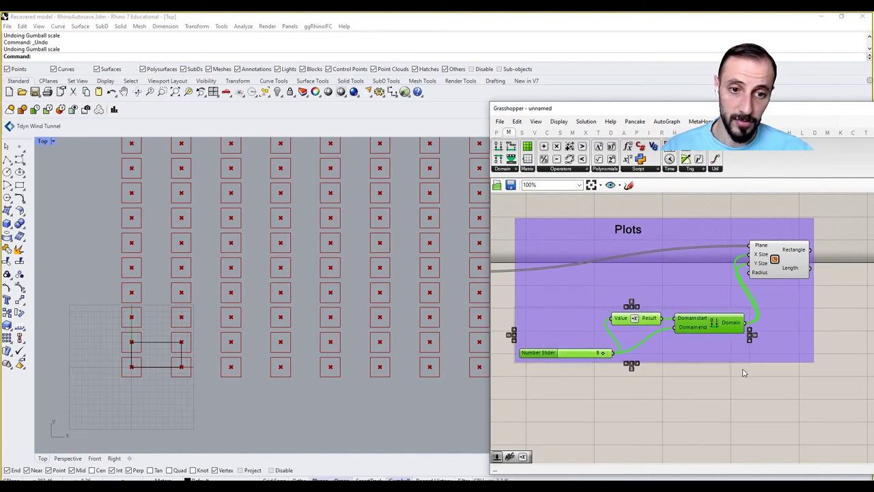
{"action": "key", "text": "ctrl+c"}
{"action": "key", "text": "ctrl+v"}
{"action": "right_click", "coordinate": [732, 348]}
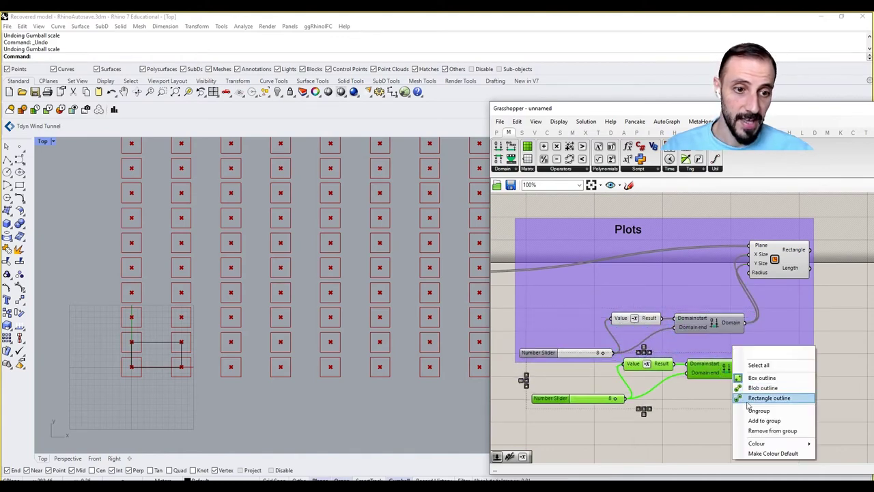
{"action": "left_click", "coordinate": [752, 421]}
{"action": "left_click_drag", "start_coordinate": [757, 369], "coordinate": [752, 272]}
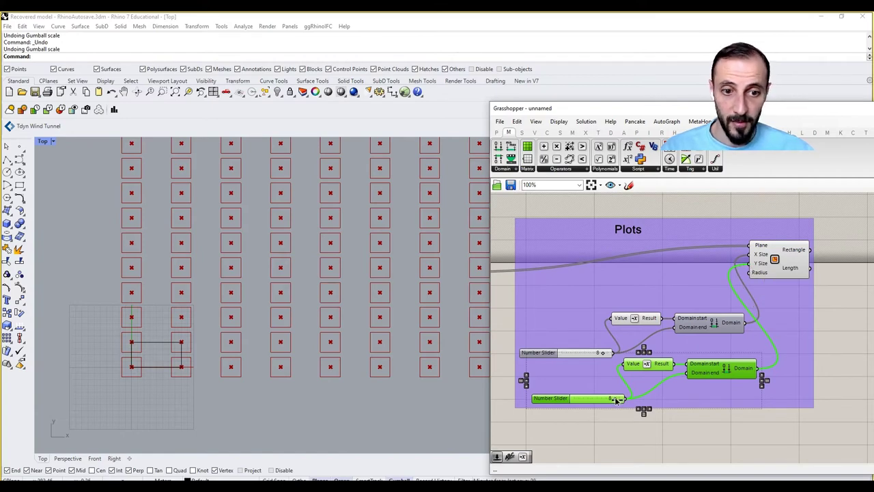
- Try plot sliders of 7 for Y Size and 10 for X Size, and hide the cell rectangle
{"action": "left_click_drag", "start_coordinate": [616, 401], "coordinate": [616, 400]}
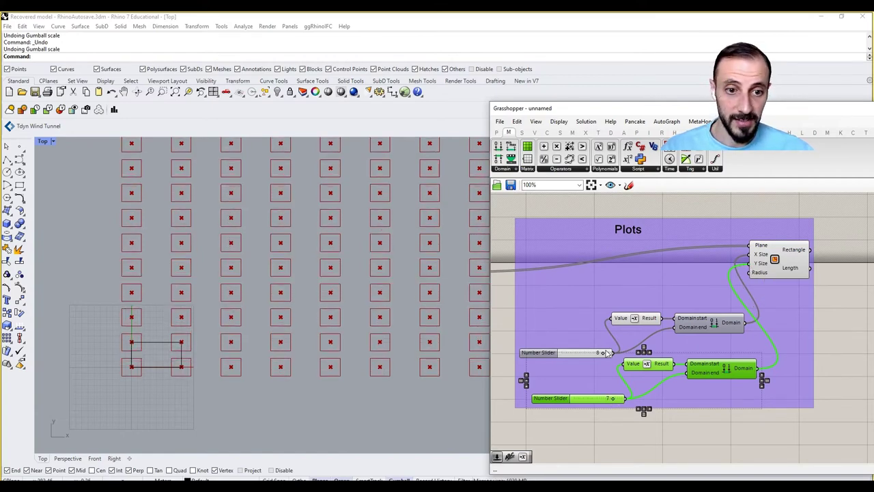
{"action": "left_click_drag", "start_coordinate": [604, 354], "coordinate": [610, 354]}
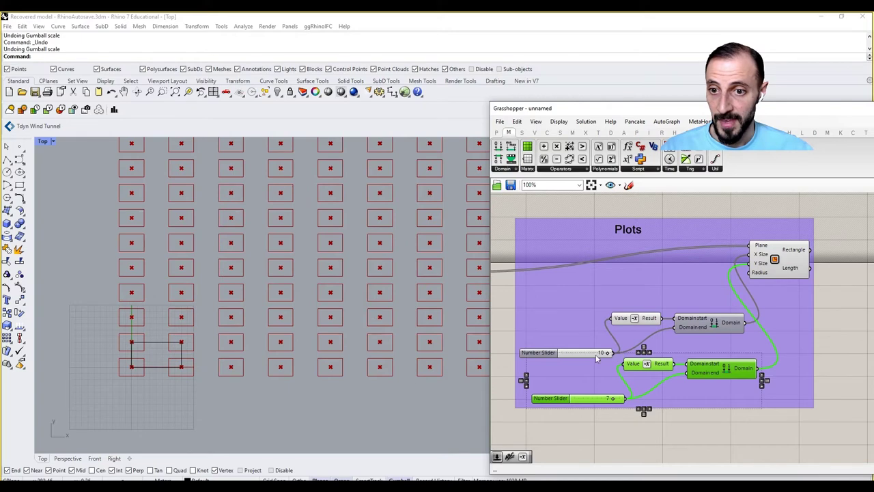
{"action": "left_click", "coordinate": [180, 350]}
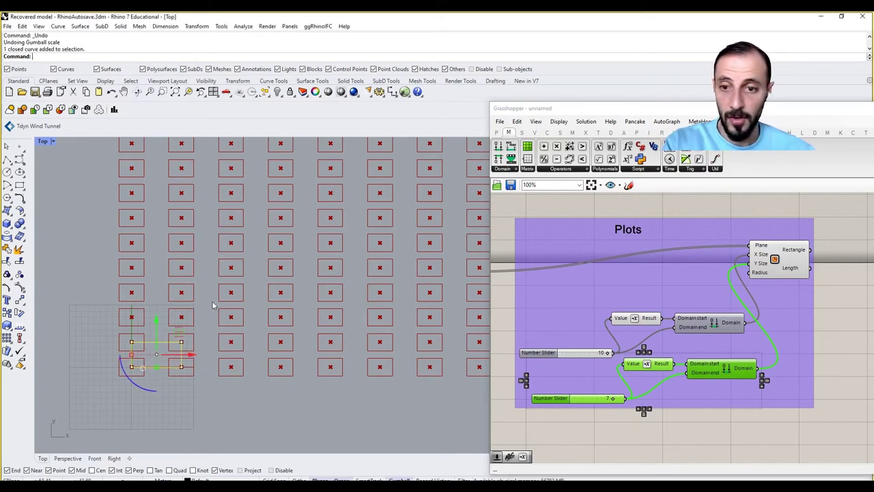
{"action": "left_click", "coordinate": [277, 92]}
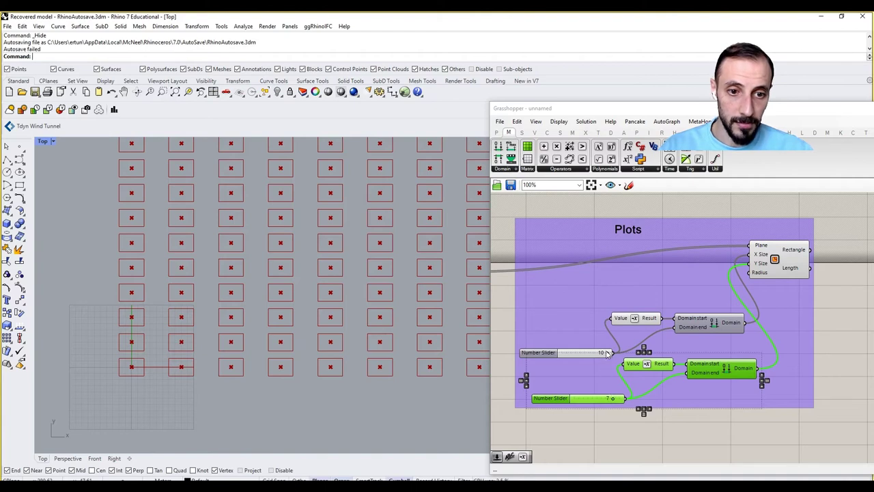
- Set both the X Size and Y Size plot sliders to 8
{"action": "left_click_drag", "start_coordinate": [606, 352], "coordinate": [603, 353]}
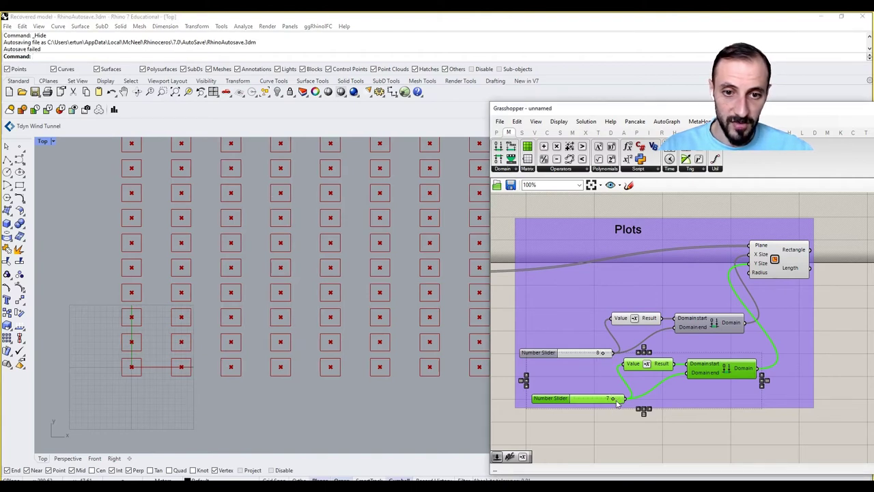
{"action": "left_click_drag", "start_coordinate": [613, 402], "coordinate": [615, 401]}
{"action": "left_click", "coordinate": [615, 425]}
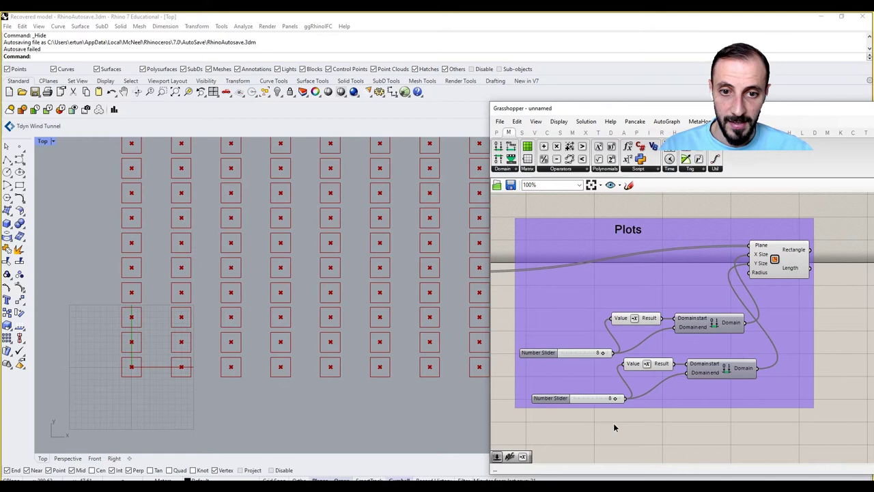
{"action": "right_click_drag", "start_coordinate": [316, 339], "coordinate": [265, 355]}
{"action": "scroll", "coordinate": [264, 355], "scroll_direction": "down", "scroll_amount": 12}
{"action": "scroll", "coordinate": [285, 334], "scroll_direction": "up", "scroll_amount": 5}
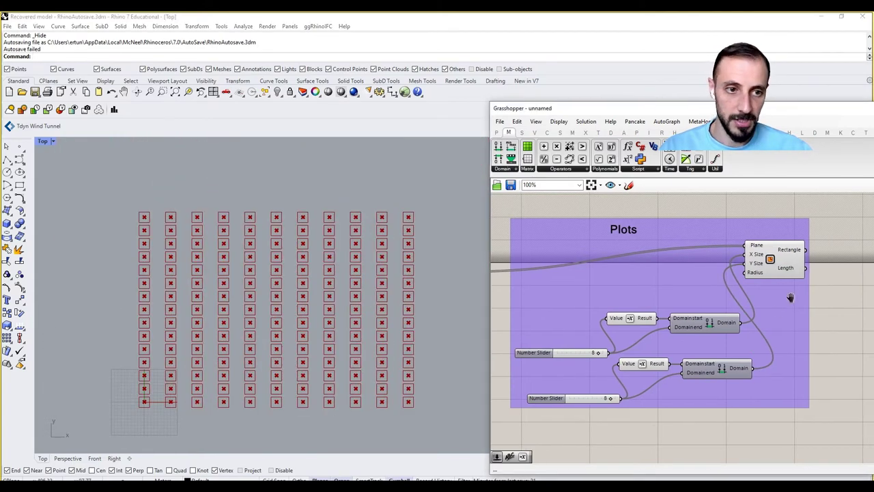
- Turn off the preview of the Rectangular Array component in the Grid group
{"action": "scroll", "coordinate": [790, 296], "scroll_direction": "down", "scroll_amount": 3}
{"action": "scroll", "coordinate": [553, 299], "scroll_direction": "up", "scroll_amount": 4}
{"action": "right_click", "coordinate": [553, 299]}
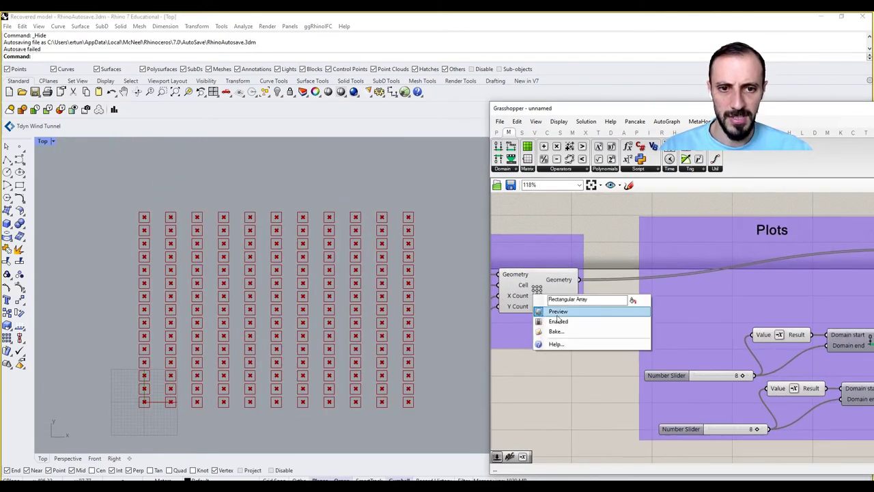
{"action": "left_click", "coordinate": [559, 310]}
{"action": "mouse_move", "coordinate": [714, 319]}
{"action": "right_mouse_down"}
{"action": "mouse_move", "coordinate": [657, 319]}
{"action": "mouse_move", "coordinate": [698, 311]}
{"action": "right_mouse_up"}
{"action": "scroll", "coordinate": [657, 318], "scroll_direction": "down", "scroll_amount": 3}
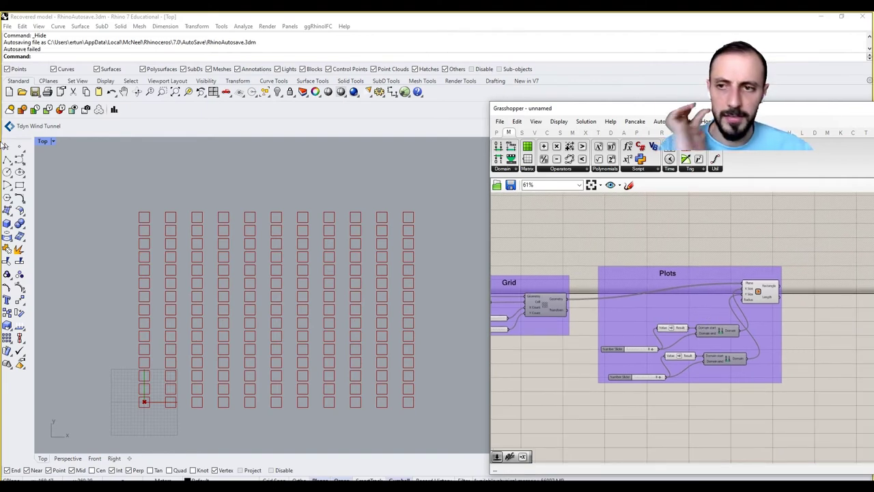
- Draw a seven-point control-point curve in the Top viewport, arching from lower left of the plots over their middle to the lower right
{"action": "left_click", "coordinate": [20, 158]}
{"action": "left_click", "coordinate": [88, 412]}
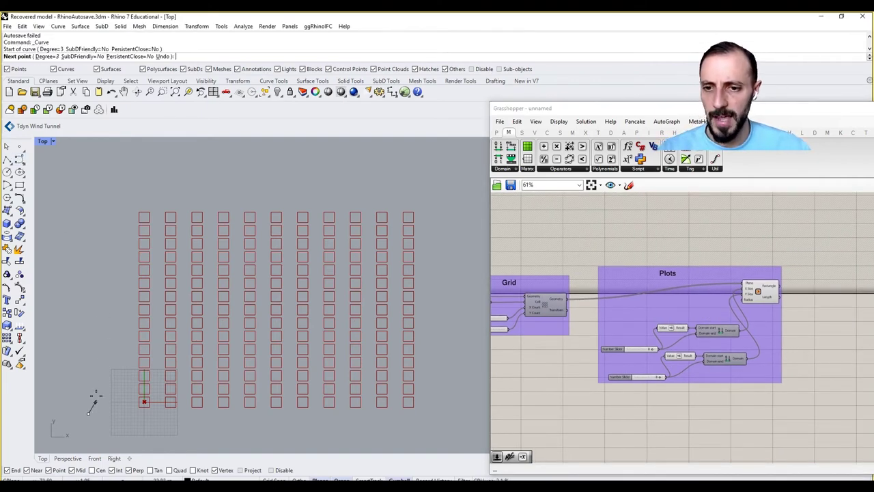
{"action": "left_click", "coordinate": [143, 328]}
{"action": "left_click", "coordinate": [229, 305]}
{"action": "left_click", "coordinate": [320, 303]}
{"action": "left_click", "coordinate": [369, 309]}
{"action": "left_click", "coordinate": [439, 343]}
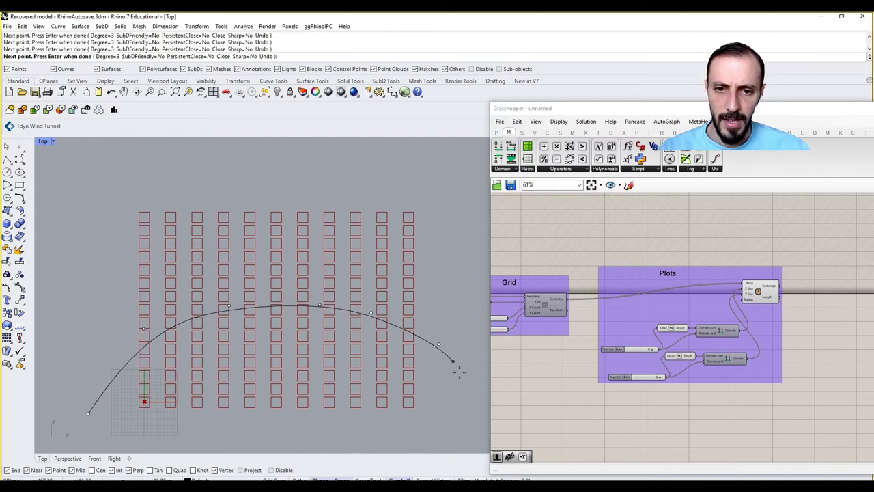
{"action": "left_click", "coordinate": [478, 424]}
{"action": "key", "text": "Return"}
{"action": "right_click_drag", "start_coordinate": [351, 296], "coordinate": [336, 256]}
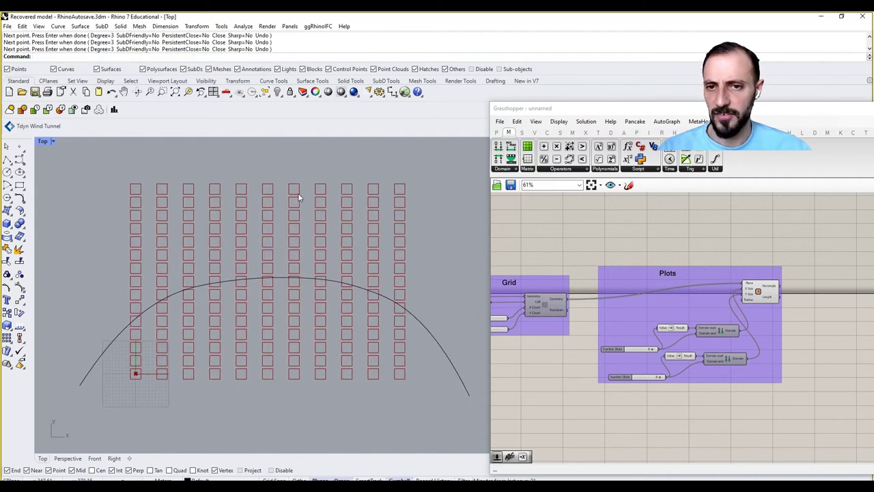
{"action": "key", "text": "Return"}
{"action": "left_click", "coordinate": [308, 146]}
{"action": "key", "text": "Escape"}
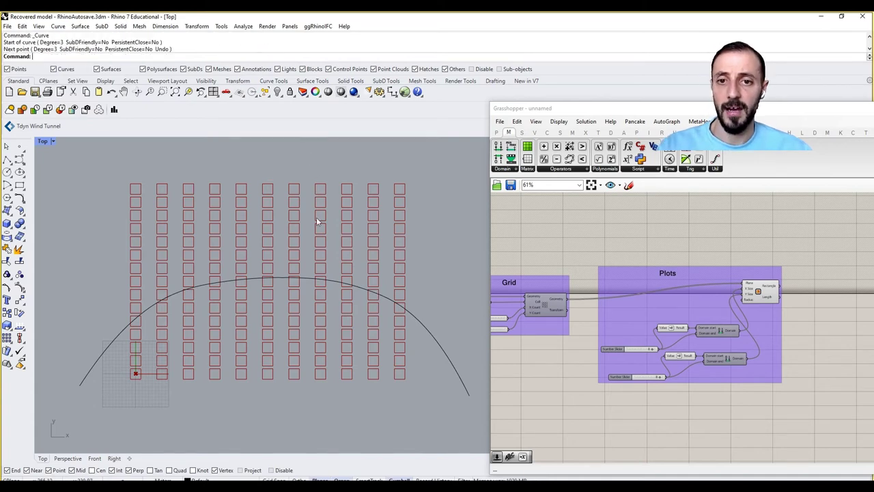
{"action": "right_click_drag", "start_coordinate": [747, 301], "coordinate": [685, 276]}
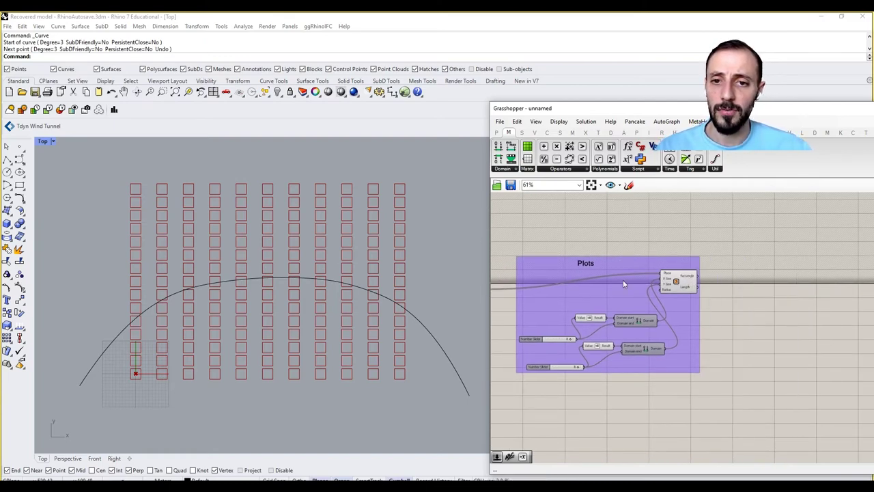
{"action": "left_click", "coordinate": [690, 289]}
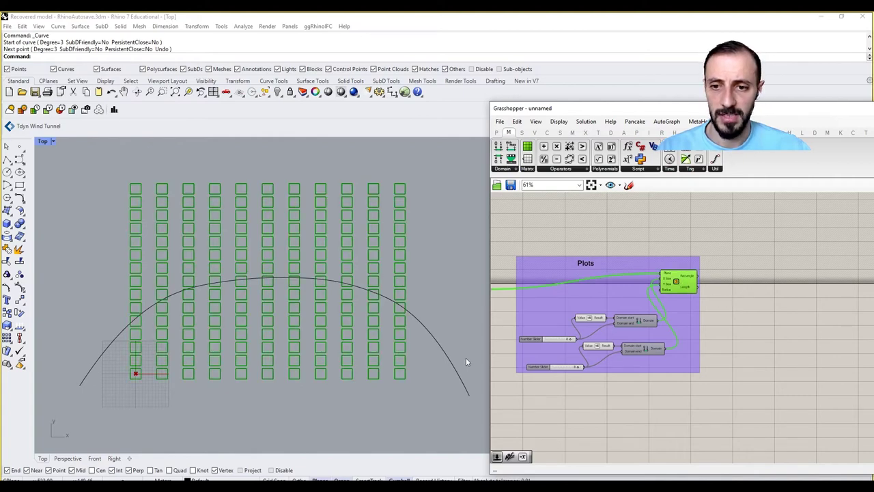
{"action": "left_click", "coordinate": [709, 297]}
{"action": "right_click_drag", "start_coordinate": [719, 298], "coordinate": [706, 296]}
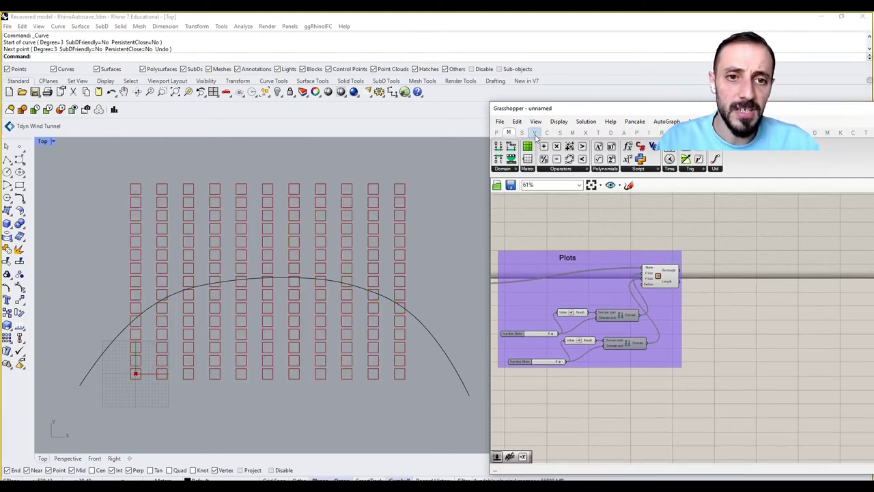
{"action": "left_click", "coordinate": [548, 134]}
{"action": "left_click", "coordinate": [721, 172]}
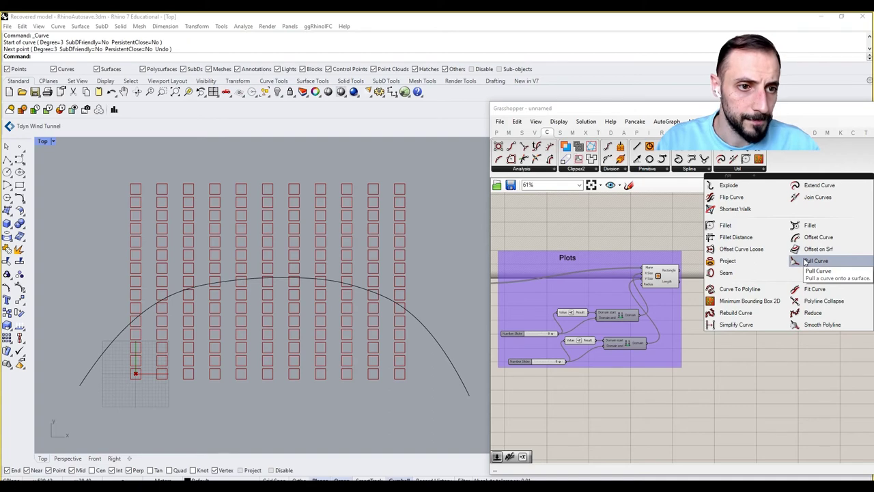
- Add a Pull Point component and place it below the Plots group
{"action": "double_click", "coordinate": [673, 227]}
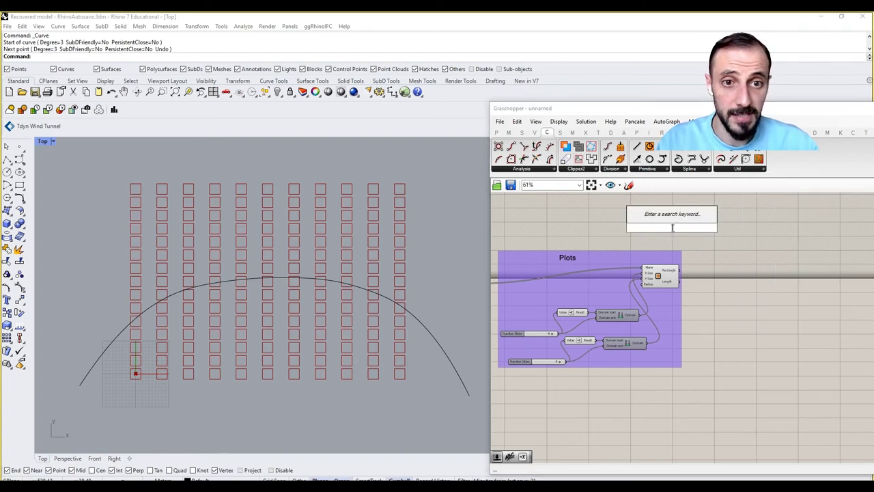
{"action": "type", "text": "Pull"}
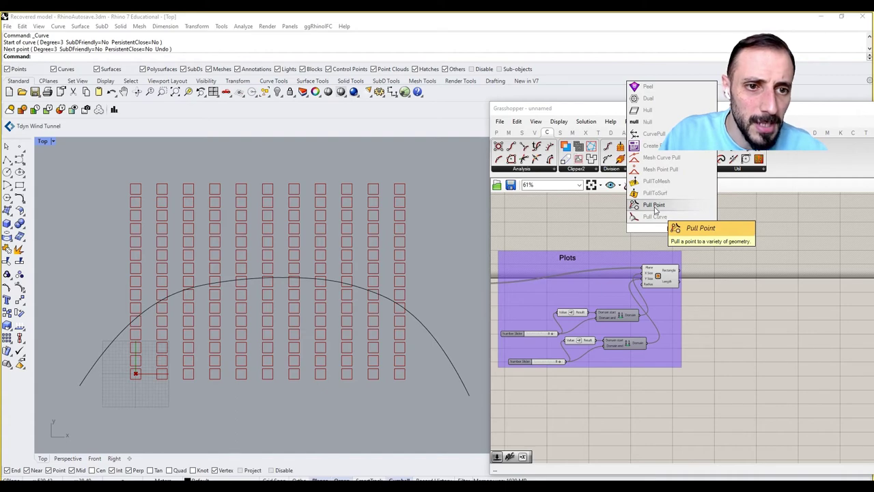
{"action": "left_click", "coordinate": [654, 204]}
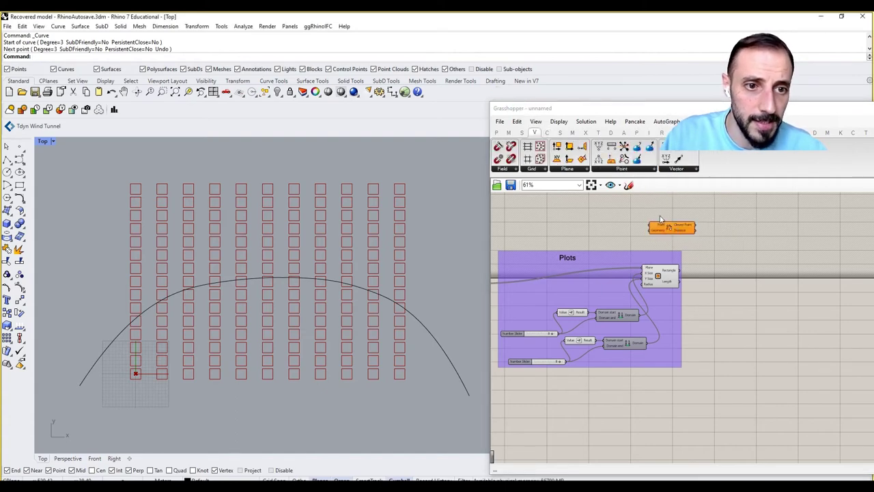
{"action": "left_click_drag", "start_coordinate": [660, 218], "coordinate": [727, 345]}
{"action": "double_click", "coordinate": [735, 267]}
{"action": "left_click", "coordinate": [725, 275]}
{"action": "right_click_drag", "start_coordinate": [728, 357], "coordinate": [787, 328]}
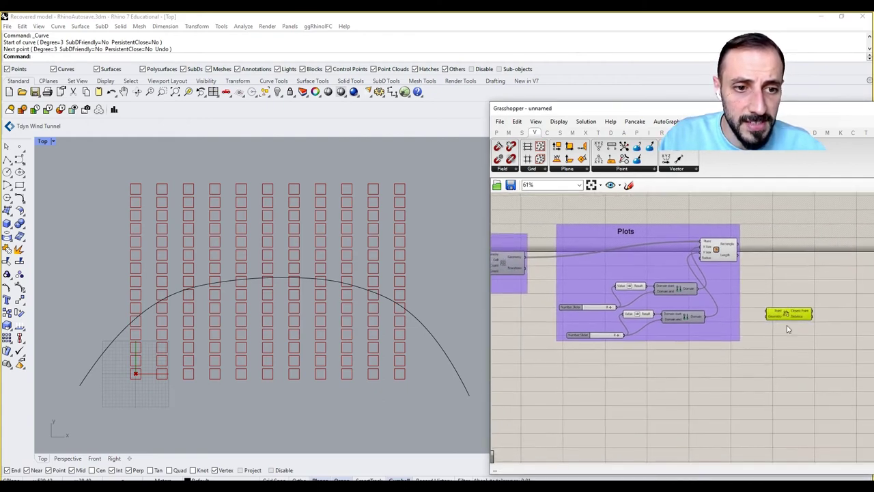
{"action": "left_click_drag", "start_coordinate": [786, 319], "coordinate": [622, 377]}
- Connect the Rectangular Array's Geometry output to the Point input of Pull Point
{"action": "right_click_drag", "start_coordinate": [618, 377], "coordinate": [659, 371]}
{"action": "left_click", "coordinate": [557, 260]}
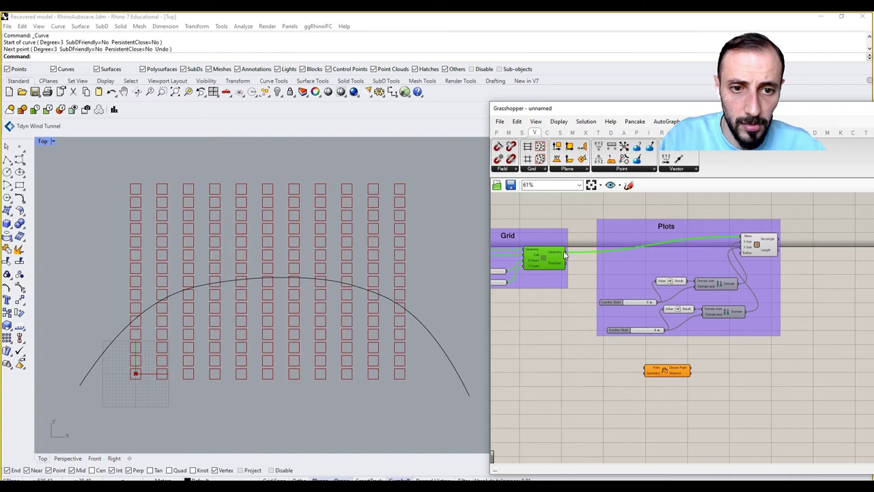
{"action": "left_click_drag", "start_coordinate": [564, 255], "coordinate": [646, 369]}
{"action": "right_click_drag", "start_coordinate": [650, 371], "coordinate": [707, 363]}
- Add a Curve parameter, reference the drawn arching curve in it, and connect it to the Geometry input of Pull Point
{"action": "left_click", "coordinate": [610, 371]}
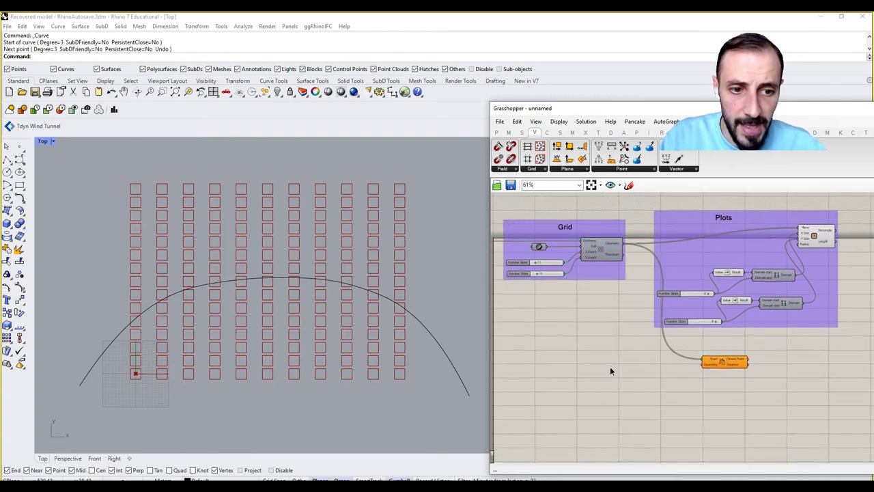
{"action": "key", "text": "Return"}
{"action": "double_click", "coordinate": [620, 373]}
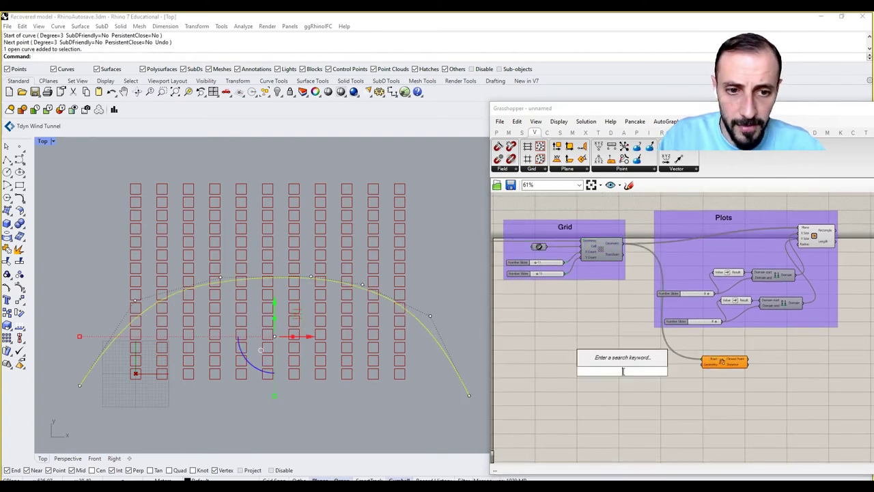
{"action": "type", "text": "curv"}
{"action": "key", "text": "Return"}
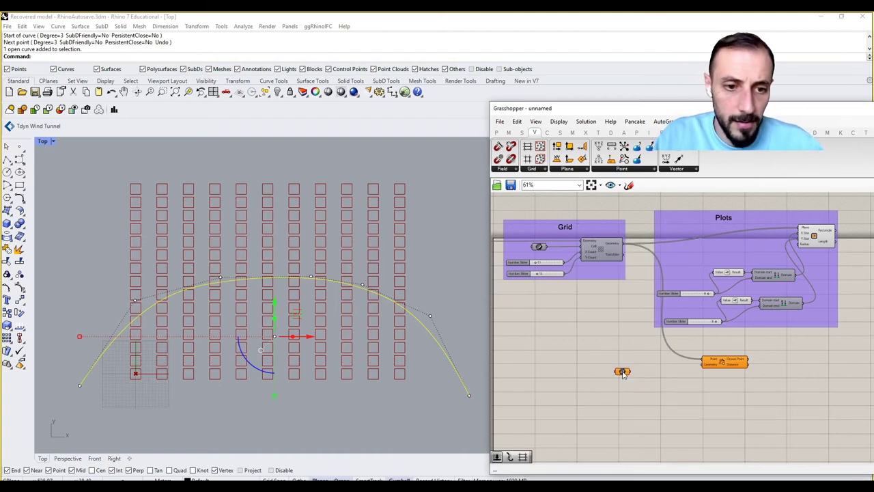
{"action": "right_click", "coordinate": [618, 371]}
{"action": "left_click", "coordinate": [655, 413]}
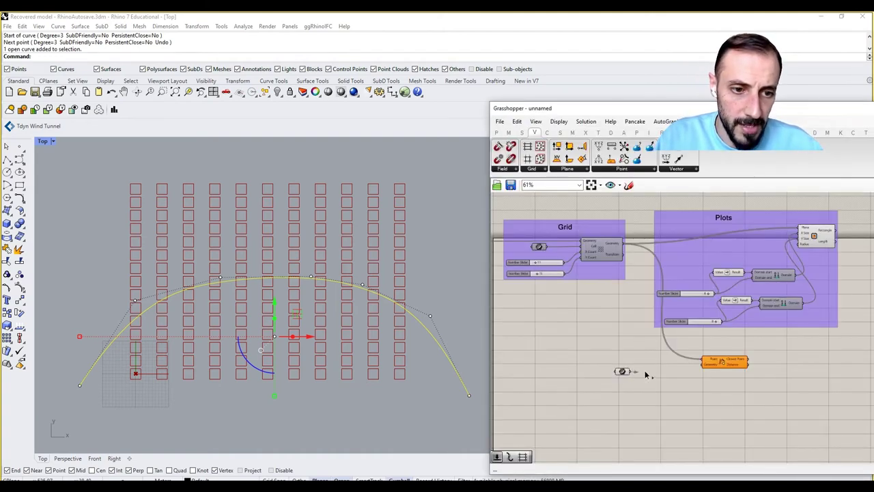
{"action": "left_click_drag", "start_coordinate": [633, 371], "coordinate": [704, 364]}
{"action": "left_click", "coordinate": [414, 381]}
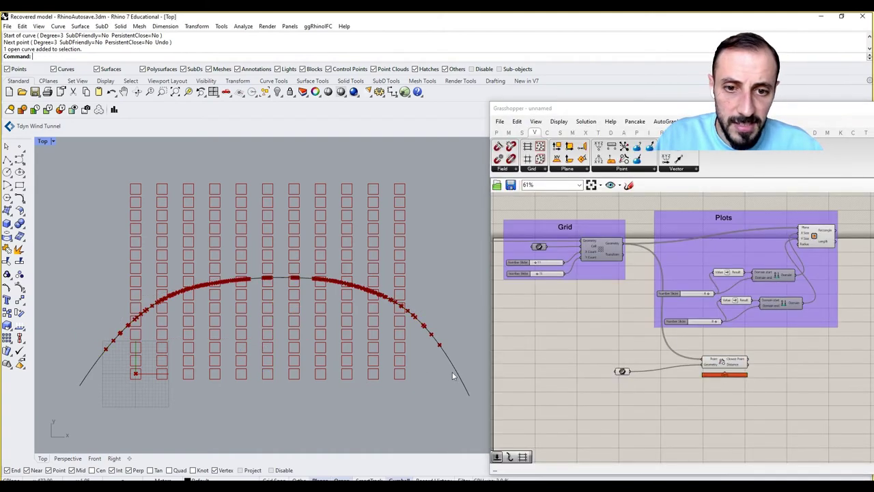
- Move the Curve and Pull Point components further below the Plots group, and shift the Plots group slightly to the right
{"action": "scroll", "coordinate": [753, 371], "scroll_direction": "up", "scroll_amount": 4}
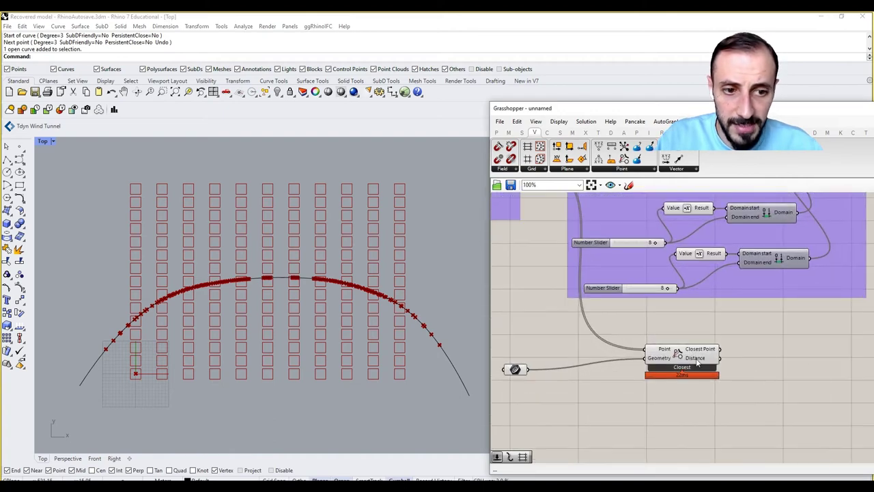
{"action": "left_click", "coordinate": [674, 355]}
{"action": "scroll", "coordinate": [647, 350], "scroll_direction": "down", "scroll_amount": 2}
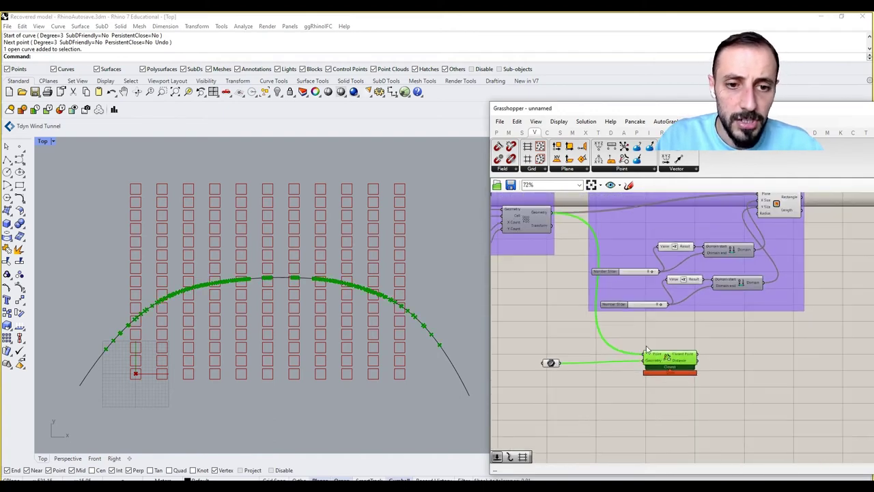
{"action": "left_click_drag", "start_coordinate": [667, 335], "coordinate": [533, 392]}
{"action": "left_click_drag", "start_coordinate": [667, 354], "coordinate": [529, 403]}
{"action": "left_click", "coordinate": [653, 348]}
{"action": "left_click_drag", "start_coordinate": [646, 369], "coordinate": [643, 386]}
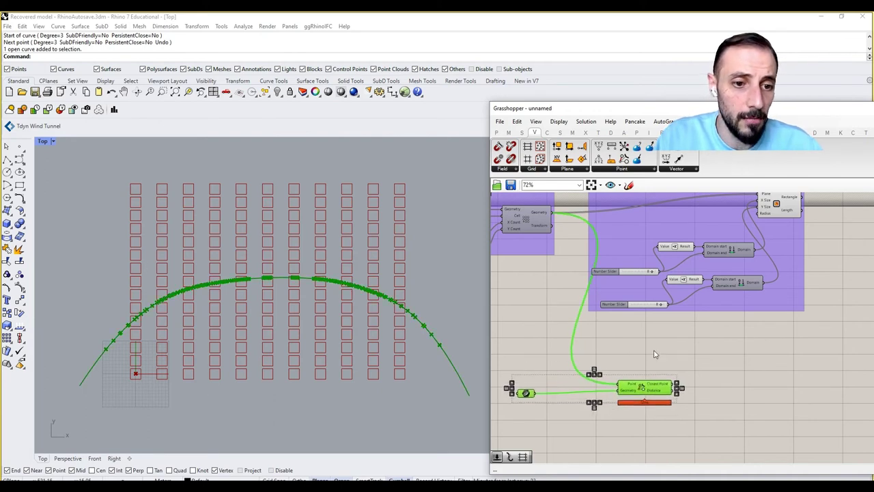
{"action": "left_click_drag", "start_coordinate": [755, 301], "coordinate": [776, 303]}
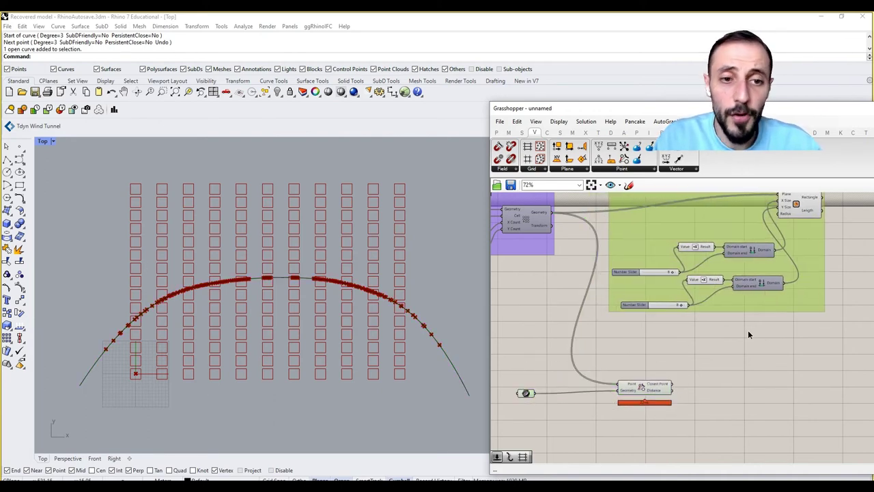
- Shift the Curve parameter and Pull Point together slightly down and to the right on the canvas
{"action": "left_click", "coordinate": [696, 372]}
{"action": "left_click_drag", "start_coordinate": [700, 362], "coordinate": [523, 411]}
{"action": "left_click", "coordinate": [659, 366]}
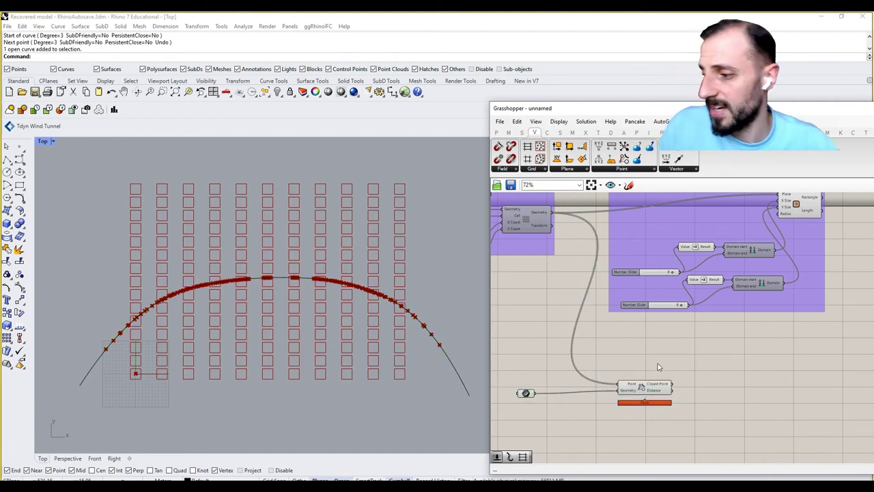
{"action": "left_click_drag", "start_coordinate": [670, 371], "coordinate": [520, 418]}
{"action": "left_click_drag", "start_coordinate": [662, 392], "coordinate": [680, 403]}
{"action": "left_click", "coordinate": [703, 373]}
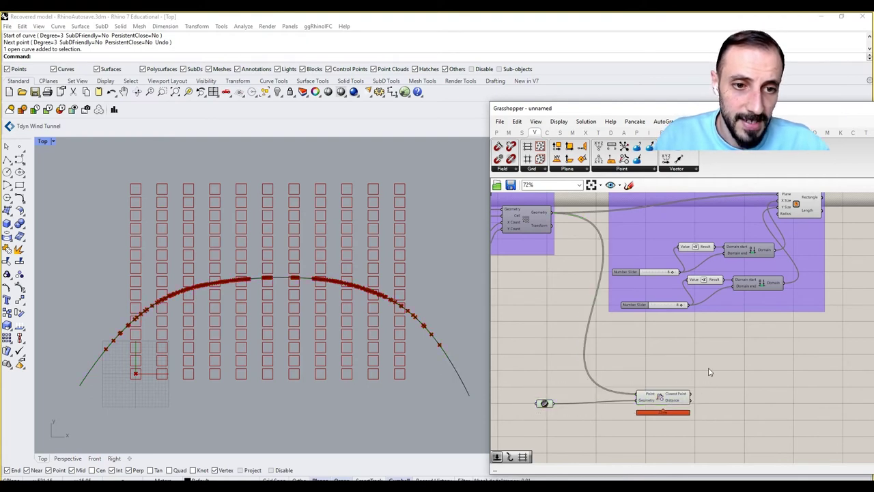
- Put the Curve parameter into its own group
{"action": "right_click_drag", "start_coordinate": [723, 361], "coordinate": [710, 362]}
{"action": "left_click_drag", "start_coordinate": [688, 378], "coordinate": [625, 376]}
{"action": "left_click_drag", "start_coordinate": [557, 387], "coordinate": [526, 419]}
{"action": "key", "text": "ctrl+g"}
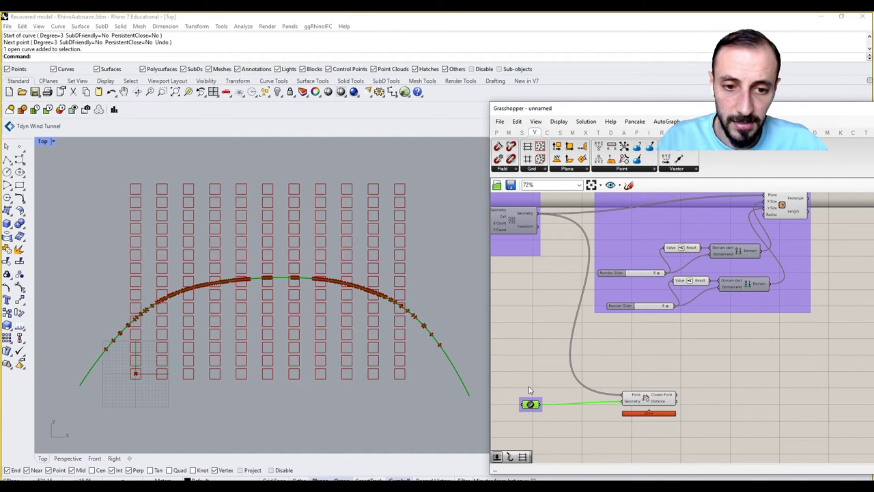
{"action": "left_click", "coordinate": [535, 376]}
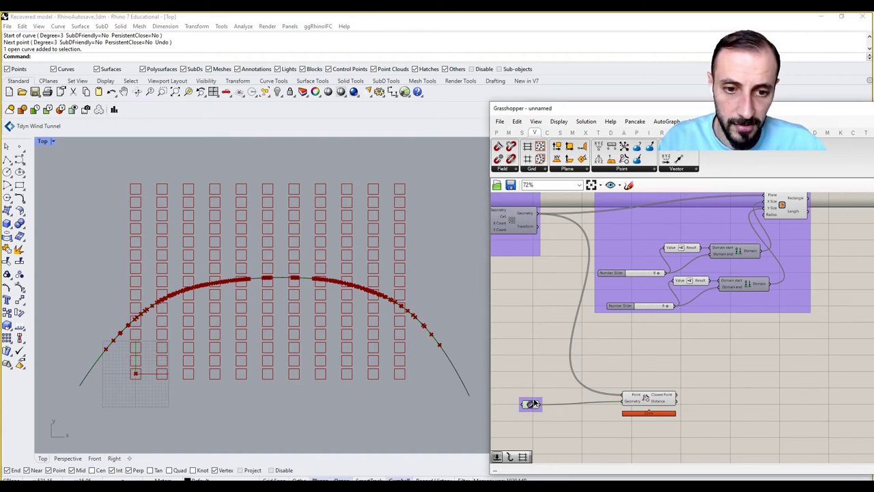
- Add a scribble reading "Attractor Curve" above the Curve parameter's group
{"action": "right_click", "coordinate": [534, 404]}
{"action": "double_click", "coordinate": [534, 361]}
{"action": "type", "text": "sc"}
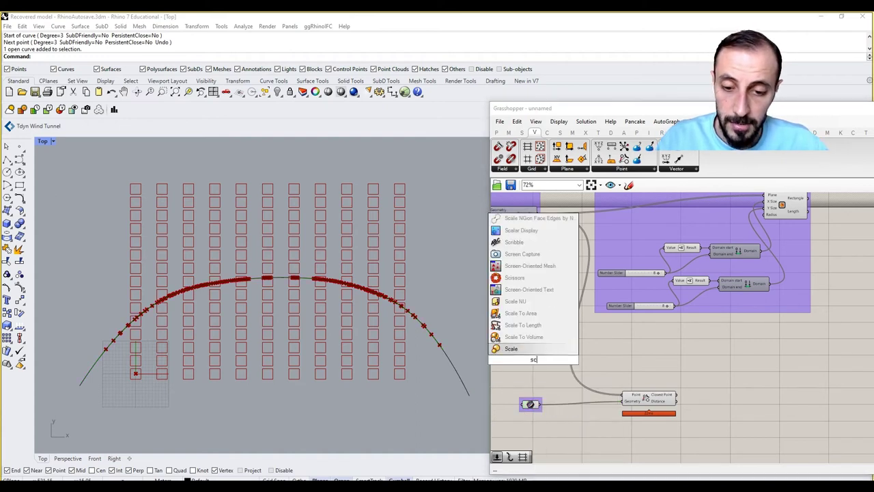
{"action": "type", "text": "r"}
{"action": "left_click", "coordinate": [524, 326]}
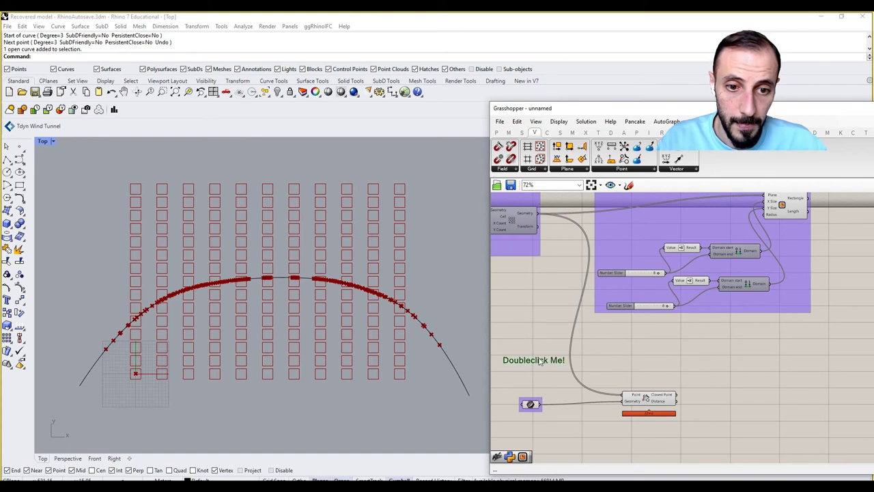
{"action": "double_click", "coordinate": [539, 362]}
{"action": "type", "text": "A"}
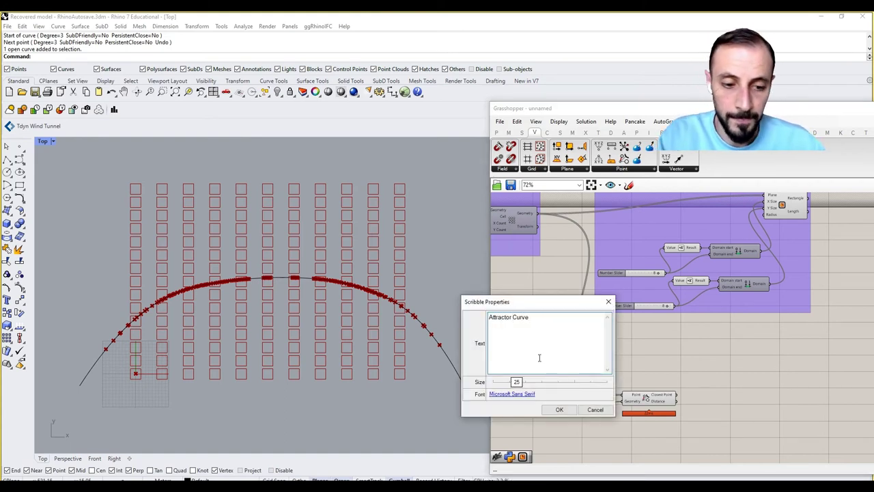
{"action": "type", "text": "ttractor Curve"}
{"action": "left_click", "coordinate": [559, 409]}
- Move the Attractor Curve scribble closer above the Curve parameter and add it to that group
{"action": "scroll", "coordinate": [550, 396], "scroll_direction": "up", "scroll_amount": 5}
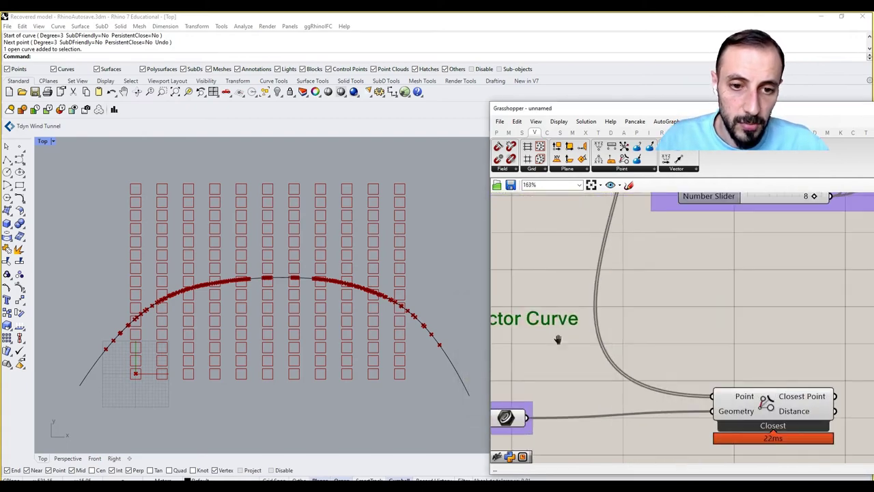
{"action": "right_click_drag", "start_coordinate": [557, 339], "coordinate": [663, 319]}
{"action": "left_click_drag", "start_coordinate": [643, 302], "coordinate": [632, 349]}
{"action": "right_click", "coordinate": [624, 384]}
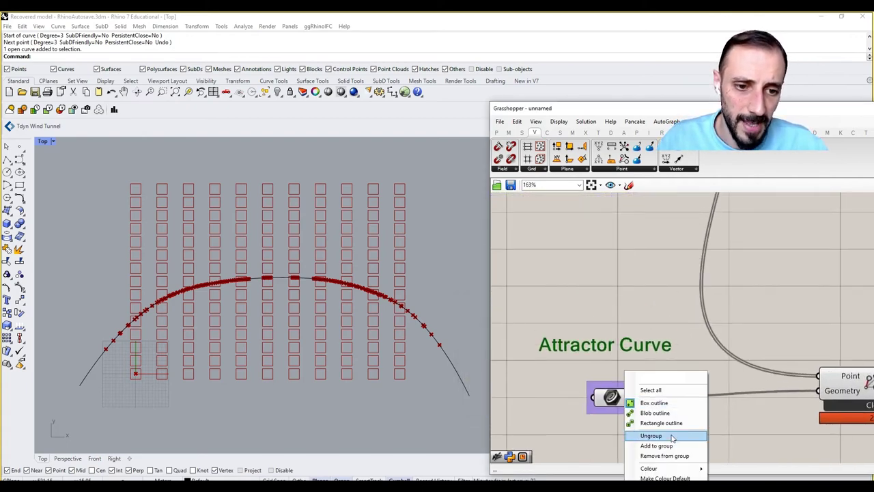
{"action": "left_click", "coordinate": [671, 445]}
{"action": "left_click", "coordinate": [653, 378]}
- Recolour the Attractor Curve group to a translucent red
{"action": "right_click", "coordinate": [652, 378]}
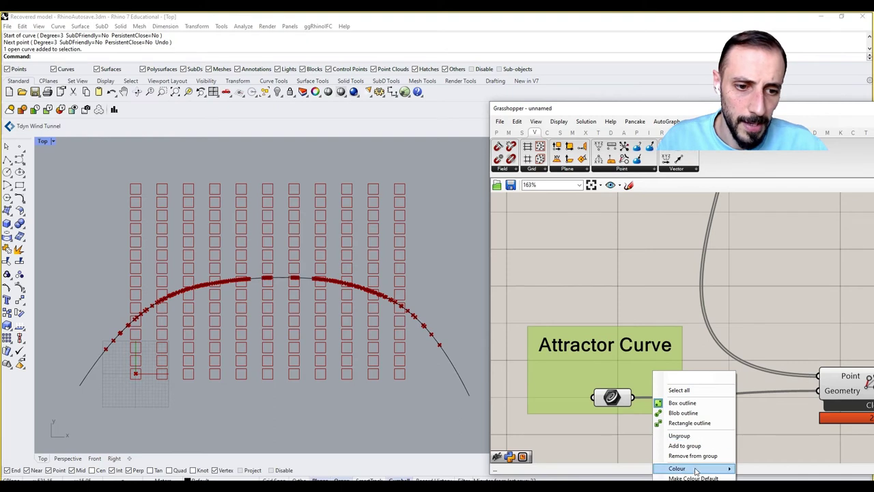
{"action": "mouse_move", "coordinate": [697, 471]}
{"action": "left_click_drag", "start_coordinate": [800, 441], "coordinate": [758, 437]}
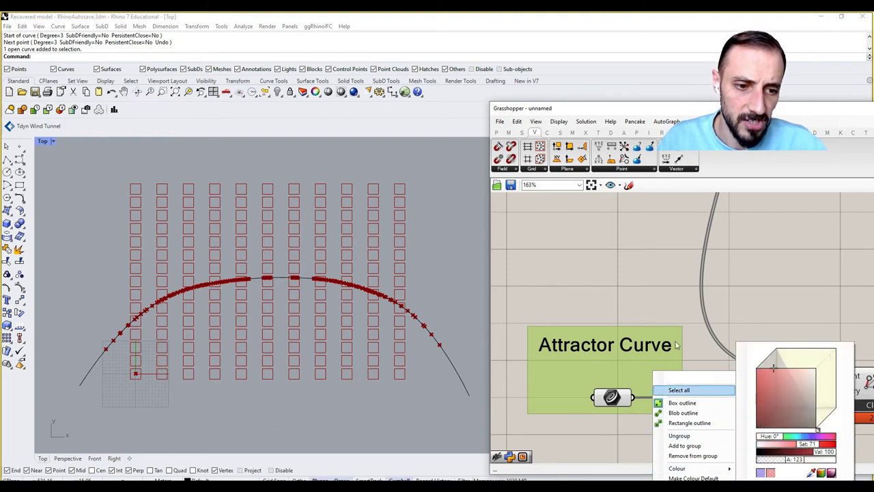
{"action": "left_click", "coordinate": [657, 310]}
{"action": "right_click", "coordinate": [654, 374]}
{"action": "mouse_move", "coordinate": [715, 470]}
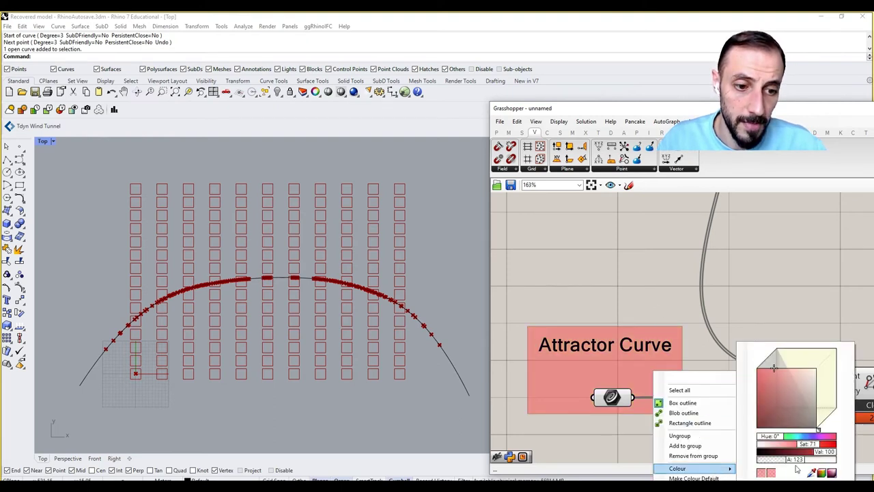
{"action": "left_click_drag", "start_coordinate": [815, 447], "coordinate": [847, 445]}
{"action": "left_click", "coordinate": [722, 353]}
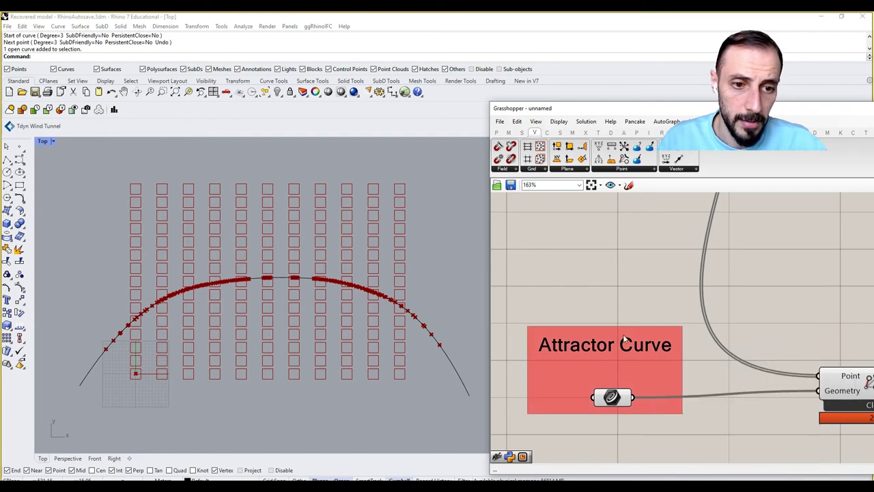
- Make the Attractor Curve group solid red with saturation 100, value 100 and alpha 255
{"action": "left_click_drag", "start_coordinate": [624, 345], "coordinate": [632, 369]}
{"action": "scroll", "coordinate": [667, 308], "scroll_direction": "down", "scroll_amount": 5}
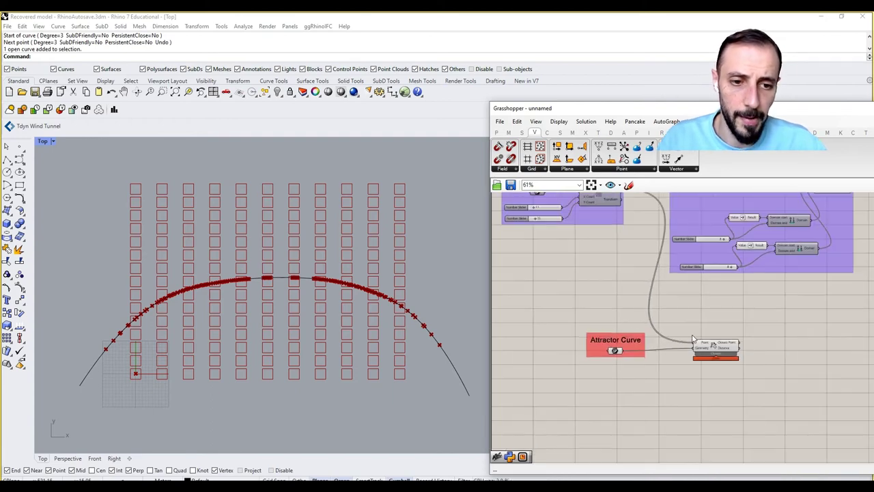
{"action": "right_click", "coordinate": [575, 365]}
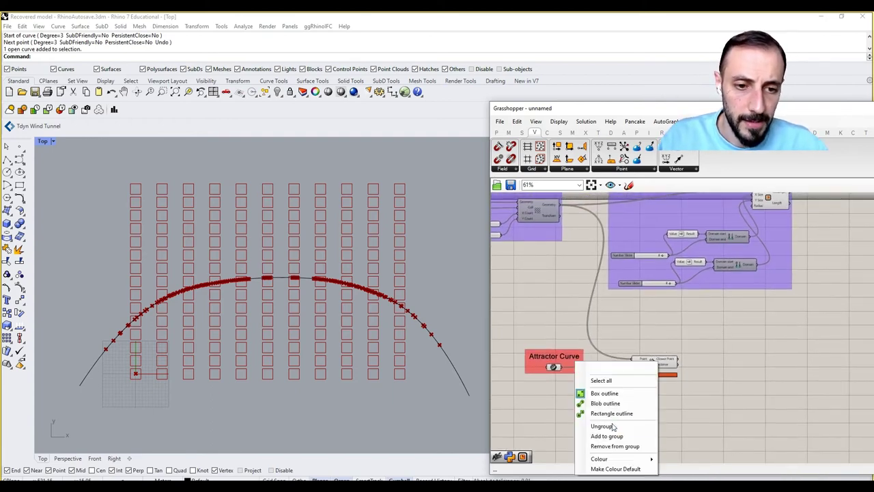
{"action": "mouse_move", "coordinate": [611, 460]}
{"action": "left_click_drag", "start_coordinate": [725, 460], "coordinate": [779, 459]}
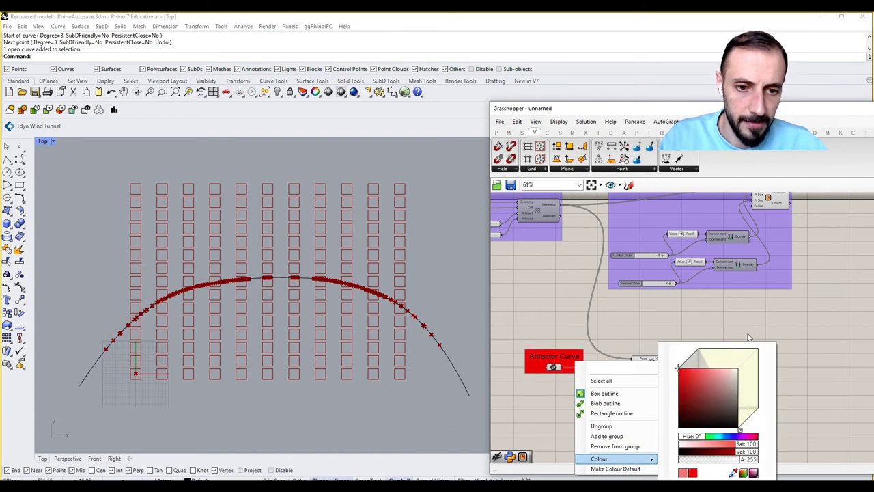
{"action": "left_click", "coordinate": [747, 334]}
- Add a Round component beside Pull Point and connect Pull Point's Distance output to its Number input
{"action": "right_click_drag", "start_coordinate": [662, 335], "coordinate": [602, 359]}
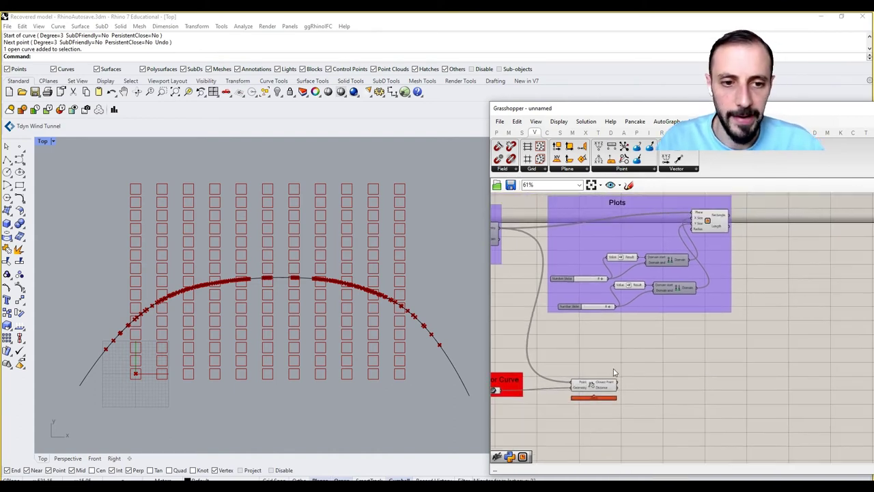
{"action": "left_click_drag", "start_coordinate": [601, 381], "coordinate": [609, 381]}
{"action": "right_click_drag", "start_coordinate": [657, 359], "coordinate": [638, 364]}
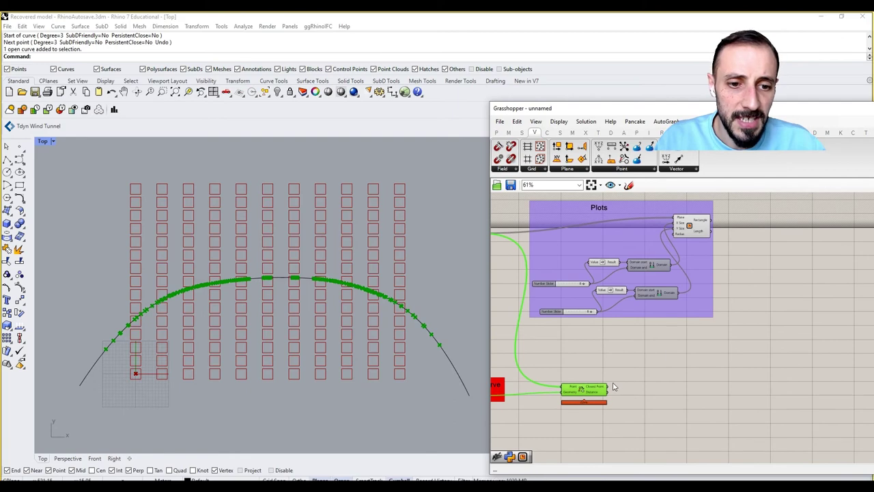
{"action": "scroll", "coordinate": [613, 387], "scroll_direction": "up", "scroll_amount": 2}
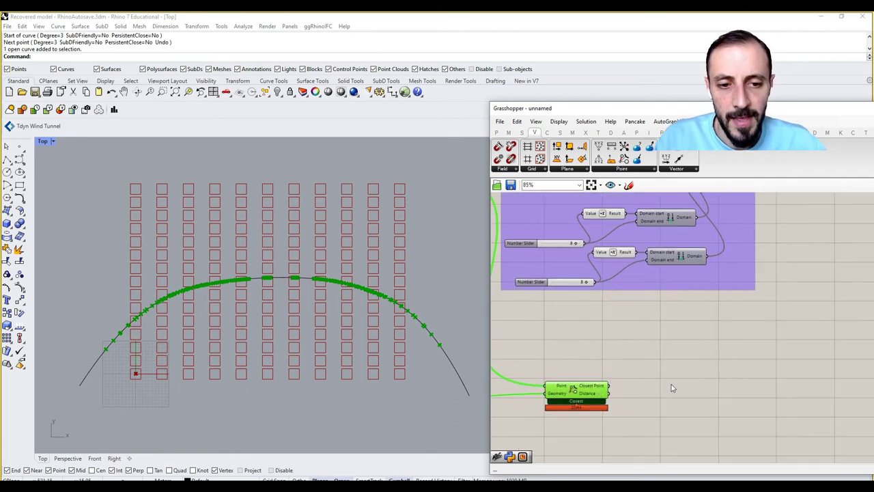
{"action": "right_click_drag", "start_coordinate": [679, 370], "coordinate": [634, 404]}
{"action": "double_click", "coordinate": [661, 364]}
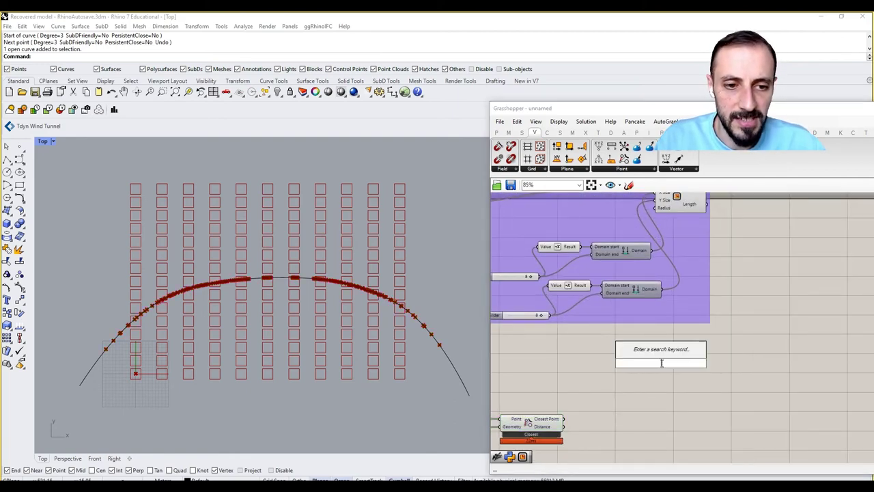
{"action": "type", "text": "round"}
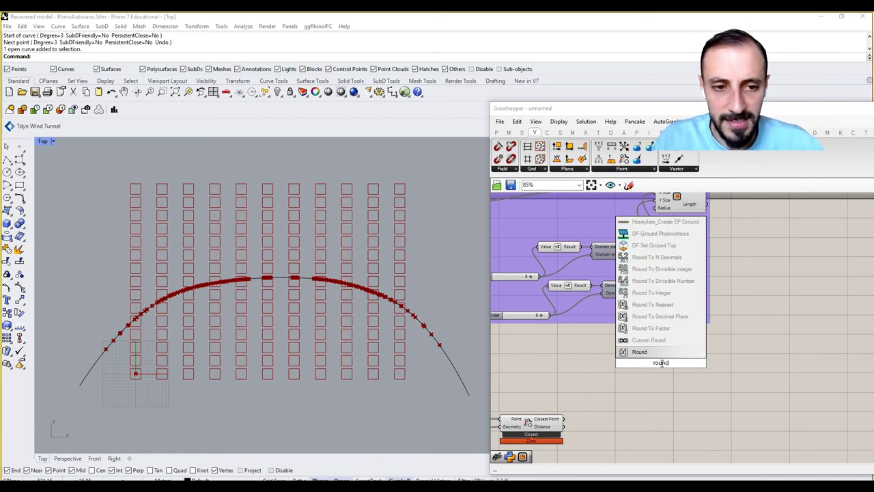
{"action": "key", "text": "Return"}
{"action": "left_click_drag", "start_coordinate": [564, 426], "coordinate": [715, 362]}
{"action": "right_click_drag", "start_coordinate": [724, 341], "coordinate": [712, 370]}
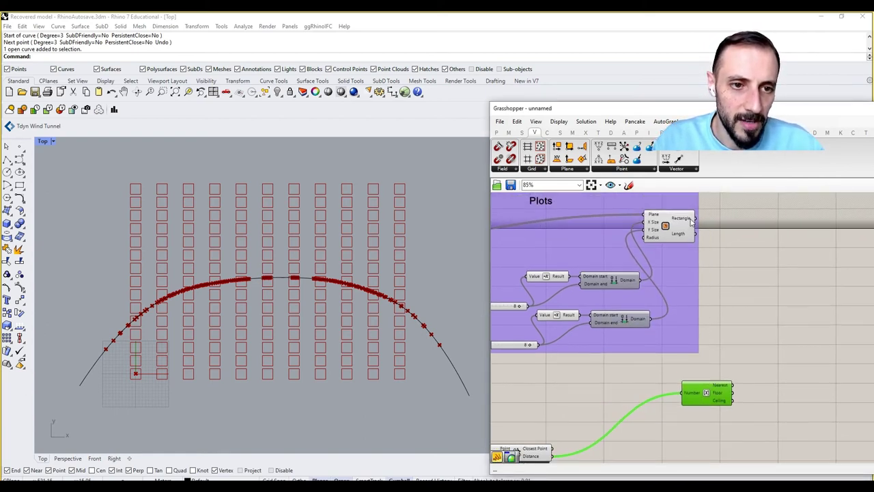
{"action": "mouse_move", "coordinate": [692, 220]}
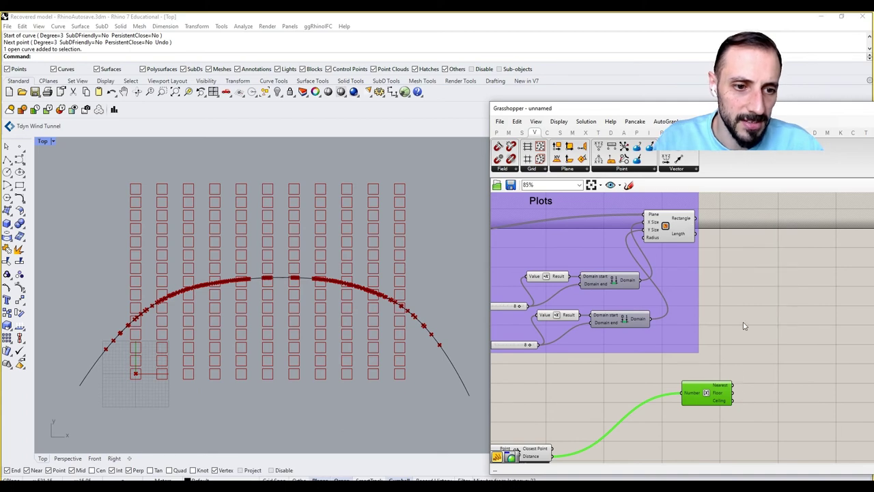
{"action": "double_click", "coordinate": [744, 326]}
{"action": "type", "text": "ar"}
{"action": "left_click", "coordinate": [739, 371]}
{"action": "right_click_drag", "start_coordinate": [739, 371], "coordinate": [777, 359]}
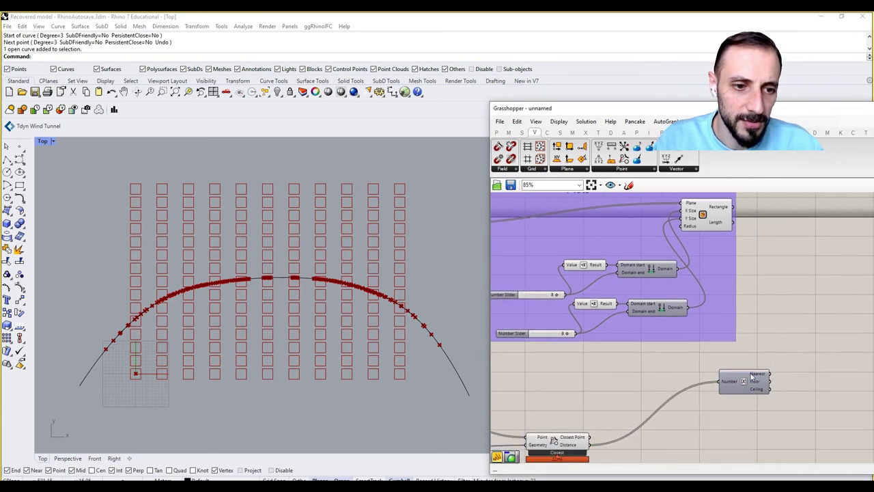
- Shift the Round component slightly, then add an Area component fed by the Rectangle output of the Plots group
{"action": "scroll", "coordinate": [751, 376], "scroll_direction": "down", "scroll_amount": 4}
{"action": "left_click_drag", "start_coordinate": [770, 362], "coordinate": [599, 443]}
{"action": "mouse_move", "coordinate": [745, 377]}
{"action": "left_mouse_down"}
{"action": "mouse_move", "coordinate": [743, 401]}
{"action": "mouse_move", "coordinate": [743, 386]}
{"action": "left_mouse_up"}
{"action": "left_click", "coordinate": [769, 351]}
{"action": "double_click", "coordinate": [768, 337]}
{"action": "type", "text": "are"}
{"action": "left_click", "coordinate": [757, 314]}
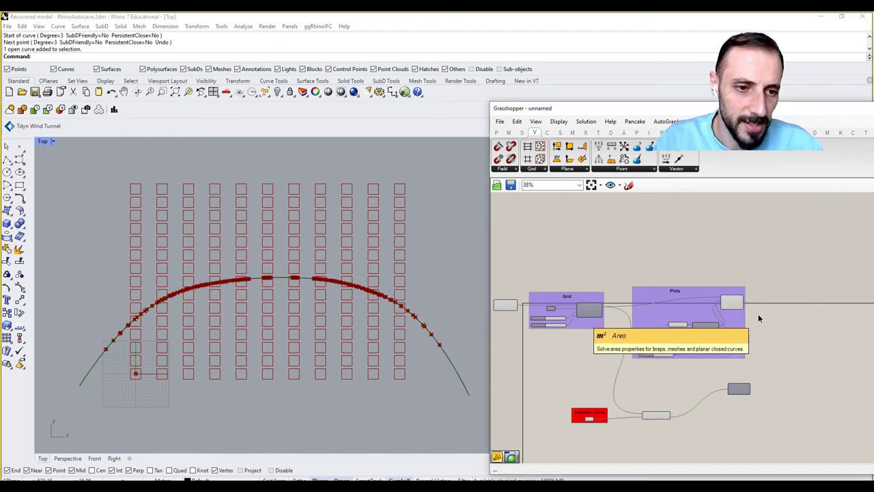
{"action": "key", "text": "Return"}
{"action": "scroll", "coordinate": [757, 318], "scroll_direction": "up", "scroll_amount": 3}
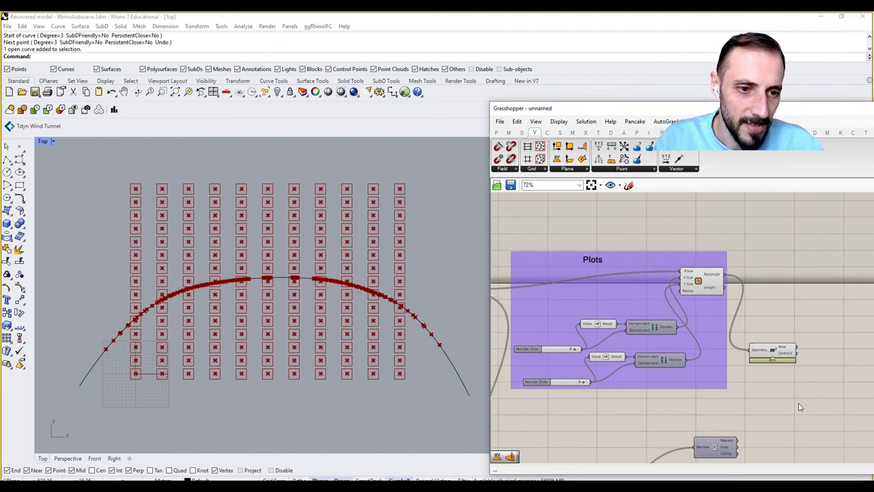
- Add a Text Tag component below Area and connect Area's Centroid output to its Location input
{"action": "double_click", "coordinate": [796, 403]}
{"action": "type", "text": "tag"}
{"action": "key", "text": "Return"}
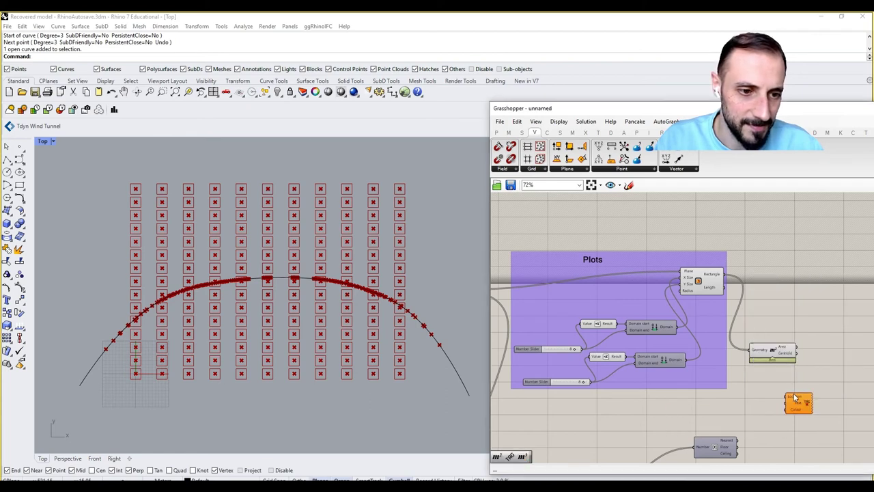
{"action": "scroll", "coordinate": [790, 374], "scroll_direction": "up", "scroll_amount": 2}
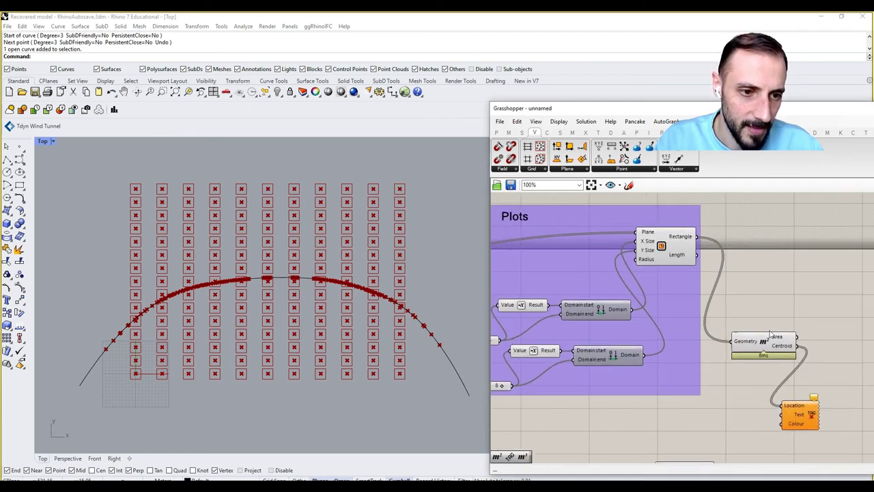
- Turn off the Area component's preview and connect Round's Nearest output to the Text Tag's Text input
{"action": "left_click", "coordinate": [751, 343]}
{"action": "right_click", "coordinate": [766, 288]}
{"action": "left_click", "coordinate": [792, 302]}
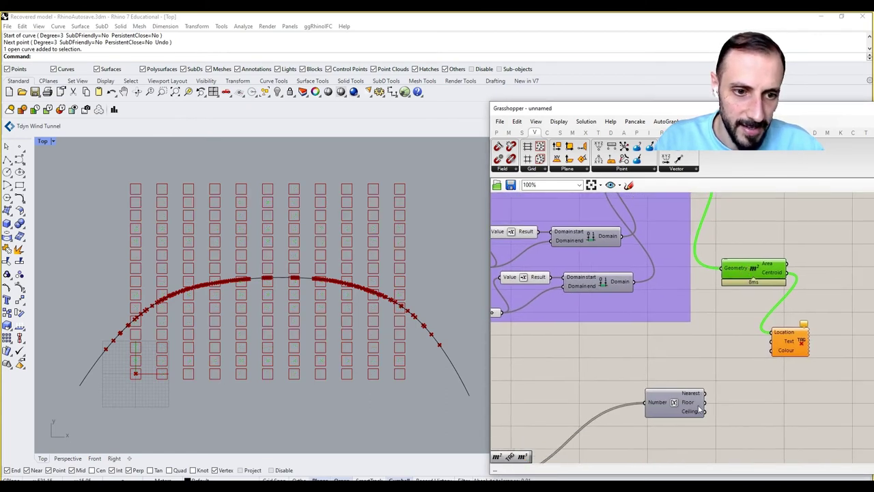
{"action": "left_click_drag", "start_coordinate": [706, 394], "coordinate": [770, 344]}
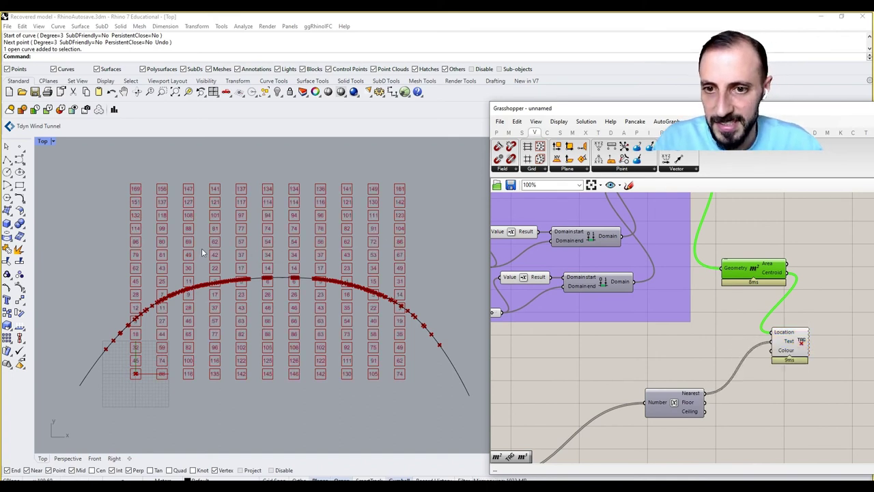
- Reshape the attractor curve in Rhino by moving its three uppermost control points slightly down
{"action": "left_click", "coordinate": [278, 281]}
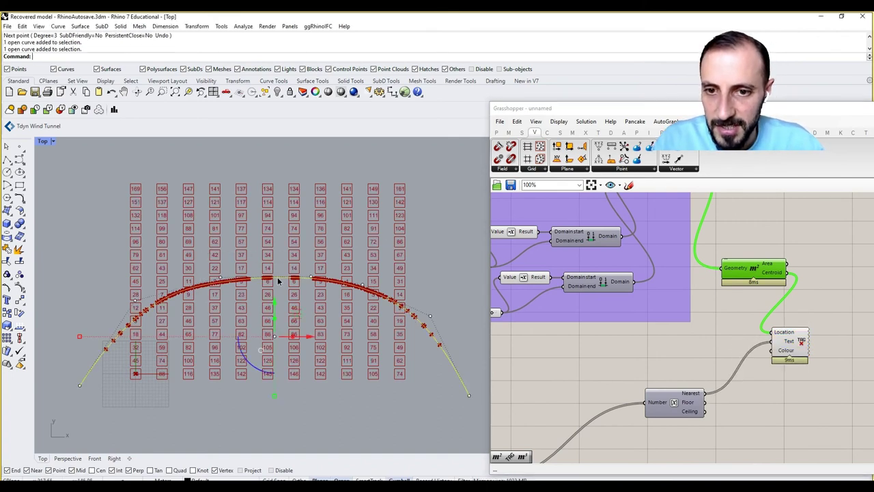
{"action": "left_click", "coordinate": [313, 278]}
{"action": "mouse_move", "coordinate": [313, 261]}
{"action": "left_mouse_down"}
{"action": "mouse_move", "coordinate": [322, 216]}
{"action": "mouse_move", "coordinate": [310, 250]}
{"action": "left_mouse_up"}
{"action": "left_click_drag", "start_coordinate": [175, 254], "coordinate": [383, 339]}
{"action": "mouse_move", "coordinate": [295, 256]}
{"action": "left_mouse_down"}
{"action": "mouse_move", "coordinate": [293, 327]}
{"action": "mouse_move", "coordinate": [298, 200]}
{"action": "mouse_move", "coordinate": [291, 260]}
{"action": "left_mouse_up"}
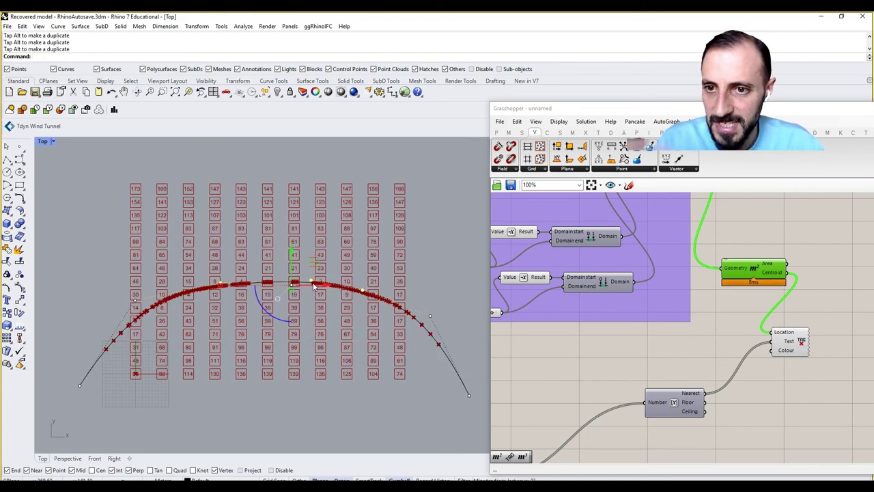
{"action": "left_click", "coordinate": [332, 352]}
- Set the Grid group's X Count slider to 15 and its Y Count slider to 18
{"action": "scroll", "coordinate": [696, 337], "scroll_direction": "down", "scroll_amount": 5}
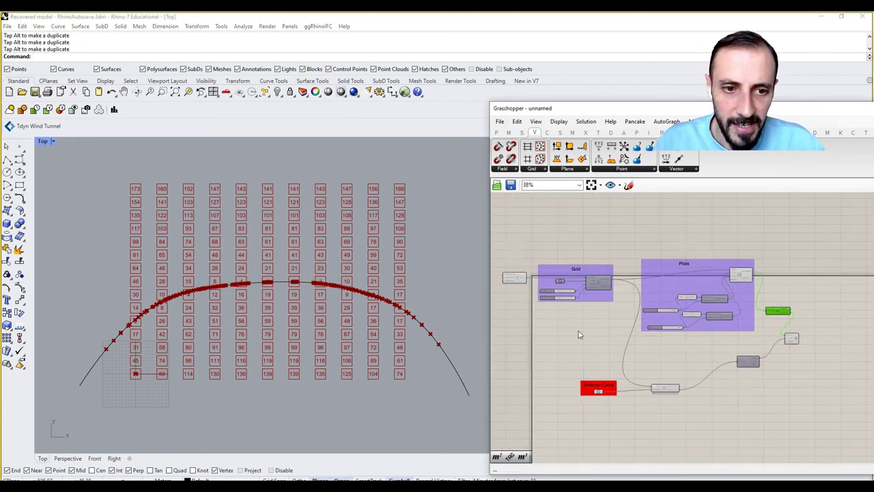
{"action": "scroll", "coordinate": [552, 288], "scroll_direction": "up", "scroll_amount": 4}
{"action": "scroll", "coordinate": [561, 286], "scroll_direction": "up", "scroll_amount": 4}
{"action": "left_click_drag", "start_coordinate": [577, 289], "coordinate": [578, 291]}
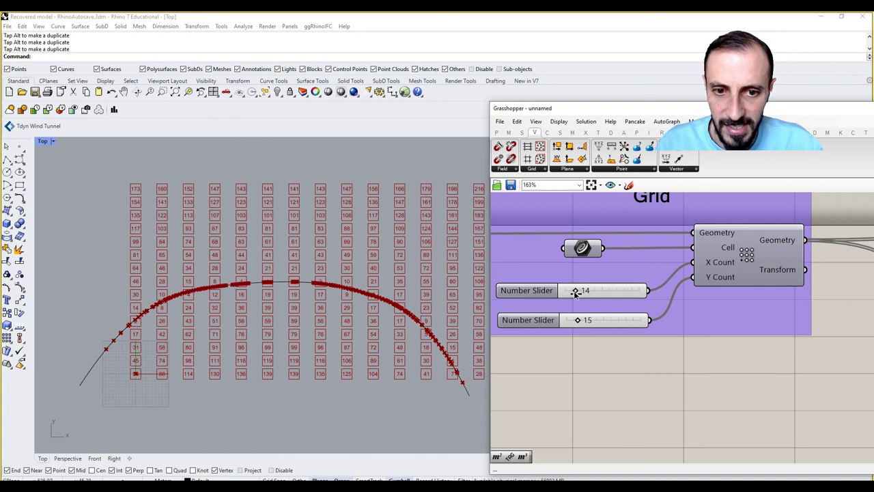
{"action": "scroll", "coordinate": [289, 283], "scroll_direction": "down", "scroll_amount": 2}
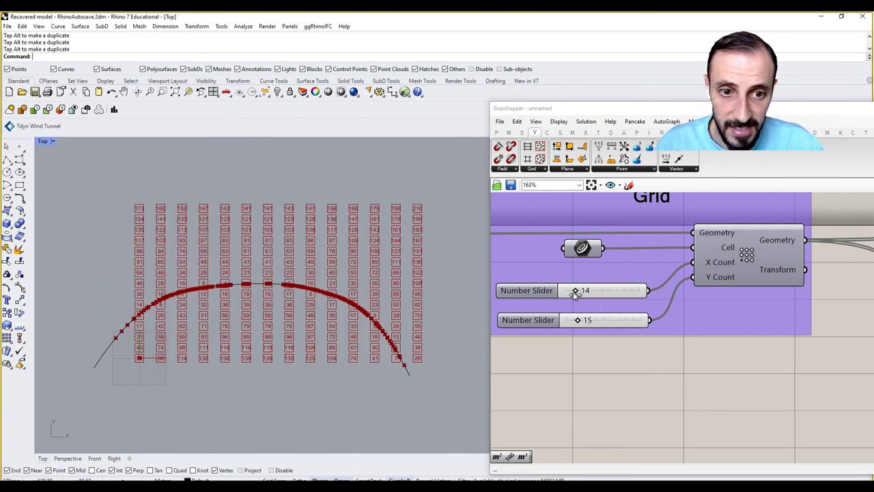
{"action": "left_click_drag", "start_coordinate": [574, 292], "coordinate": [576, 292]}
{"action": "left_click_drag", "start_coordinate": [582, 324], "coordinate": [580, 322]}
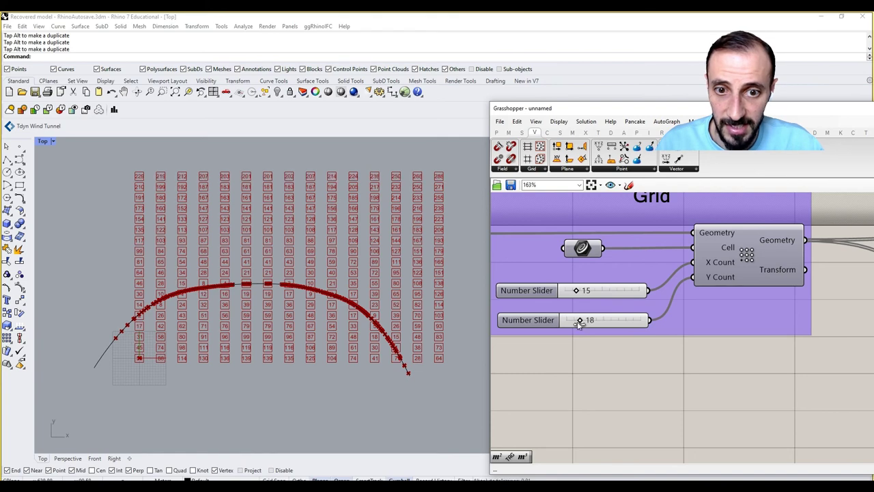
- Show the hidden grid cell rectangle in the Rhino Top view
{"action": "right_click_drag", "start_coordinate": [513, 350], "coordinate": [549, 356]}
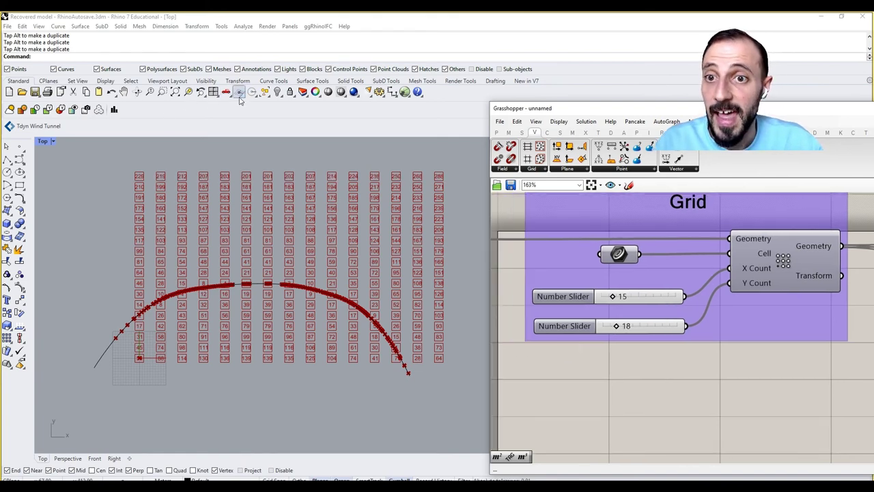
{"action": "left_click", "coordinate": [282, 95]}
{"action": "left_click", "coordinate": [291, 109]}
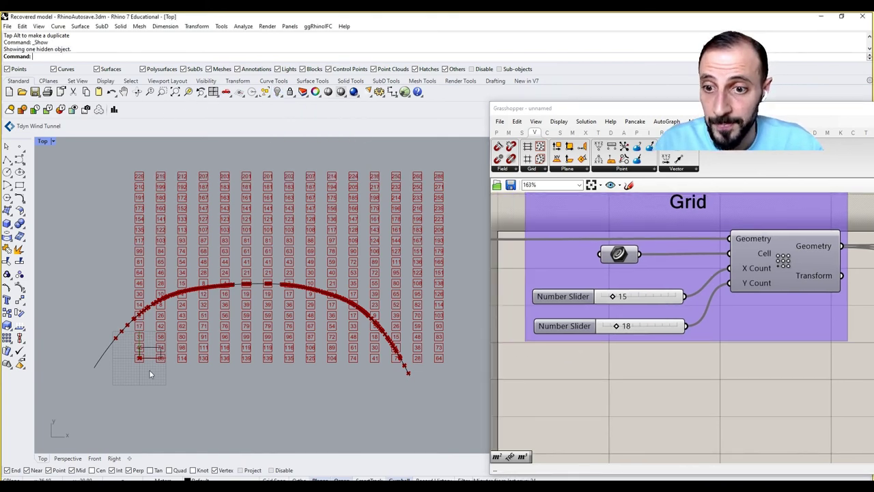
{"action": "scroll", "coordinate": [148, 370], "scroll_direction": "up", "scroll_amount": 3}
- Scale the grid cell rectangle from its lower-left corner down to about 70 percent of its size
{"action": "left_click", "coordinate": [170, 348]}
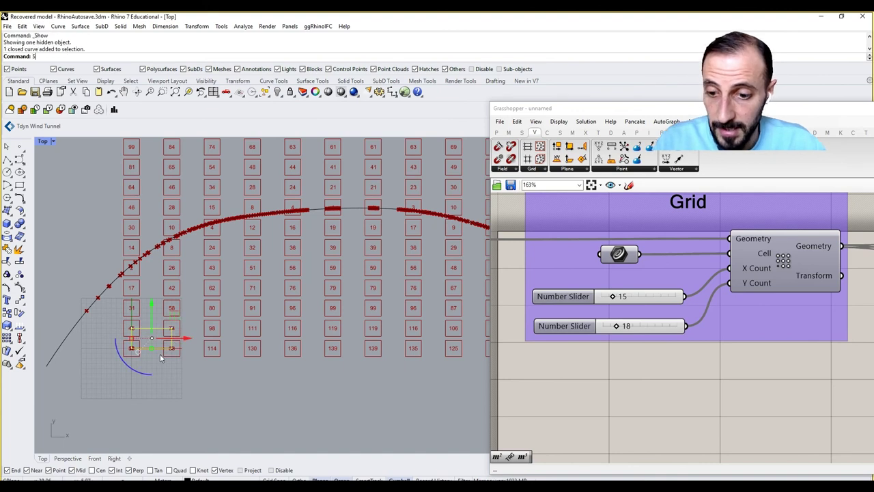
{"action": "key", "text": "Return"}
{"action": "left_click", "coordinate": [131, 348]}
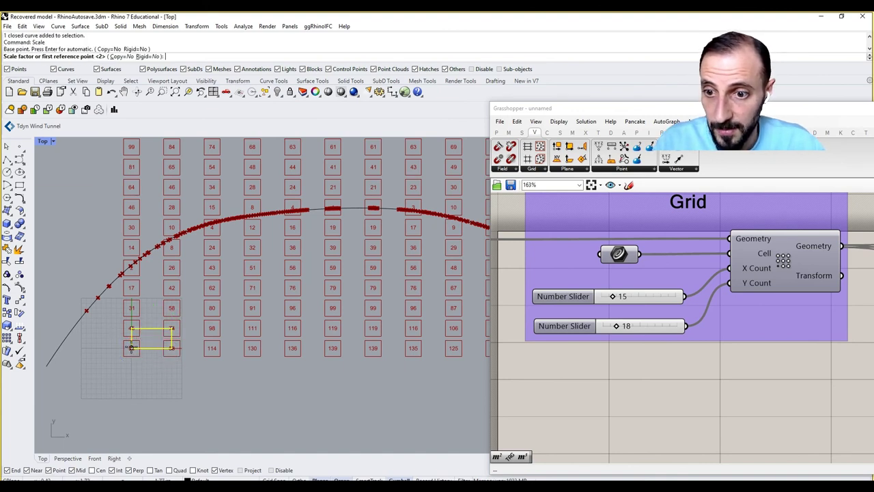
{"action": "left_click", "coordinate": [171, 348]}
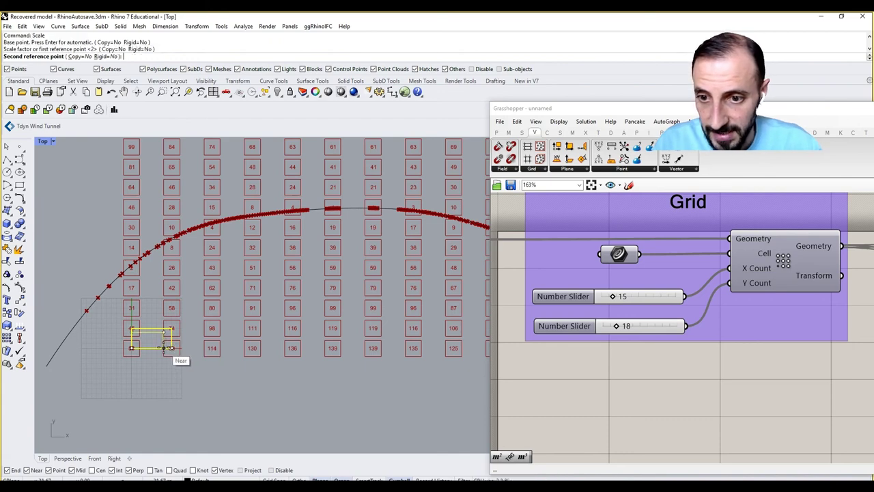
{"action": "left_click", "coordinate": [162, 349]}
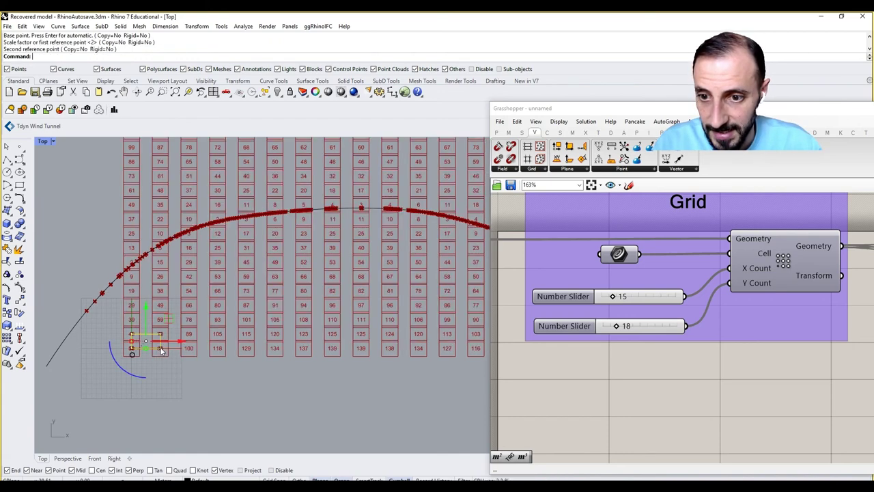
- Stretch the grid cell rectangle vertically from its lower-right corner to about 140 percent of its height using Scale1D
{"action": "scroll", "coordinate": [140, 337], "scroll_direction": "up", "scroll_amount": 5}
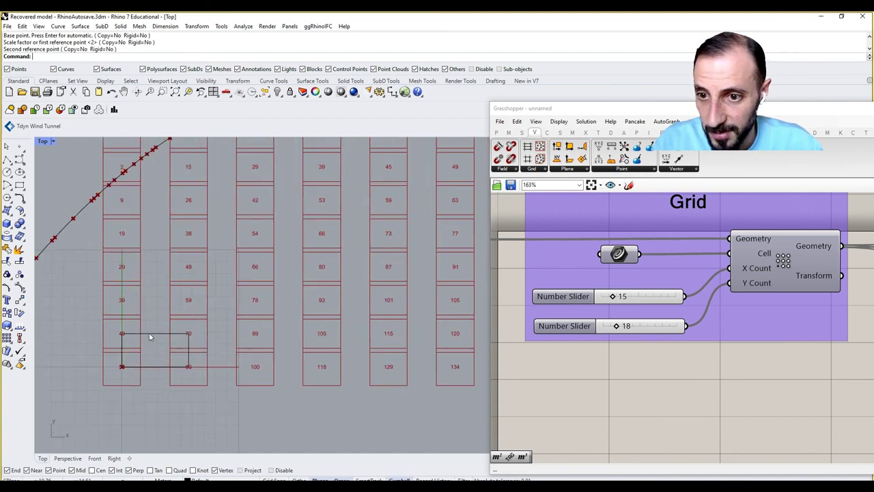
{"action": "left_click", "coordinate": [162, 335]}
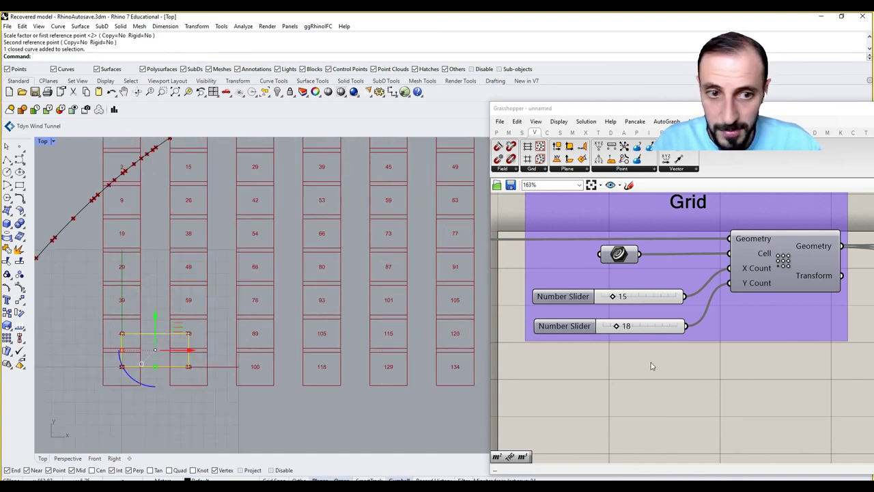
{"action": "scroll", "coordinate": [655, 370], "scroll_direction": "down", "scroll_amount": 4}
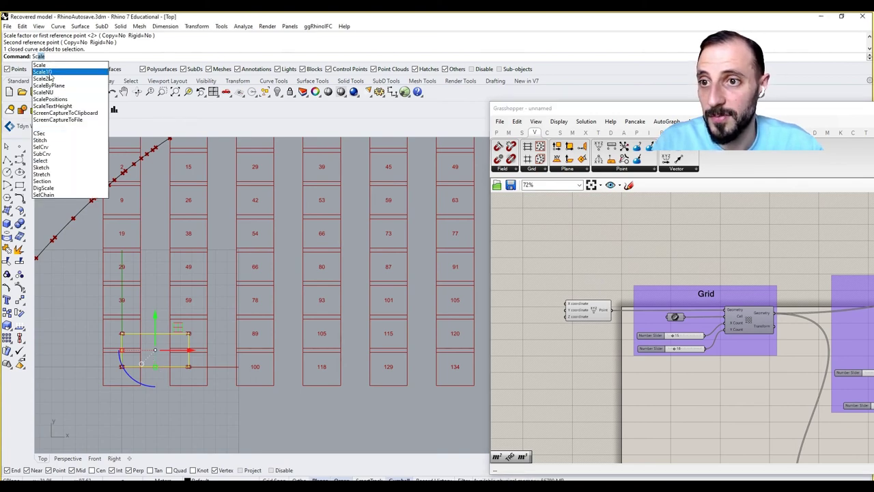
{"action": "left_click", "coordinate": [49, 73]}
{"action": "left_click", "coordinate": [188, 366]}
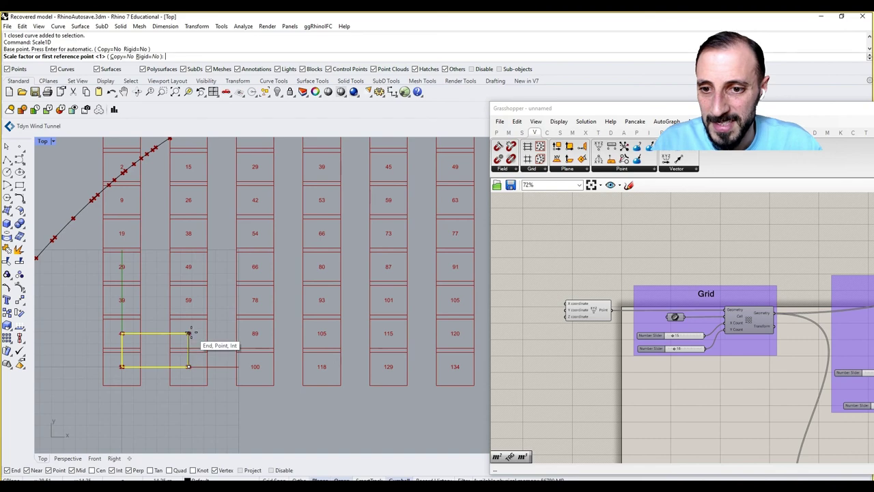
{"action": "left_click", "coordinate": [188, 334]}
{"action": "left_click", "coordinate": [189, 320]}
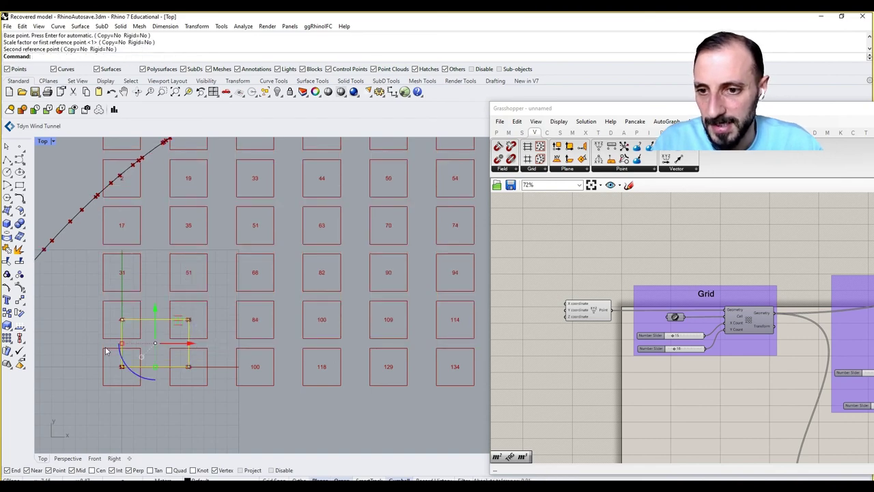
- Narrow the grid cell rectangle horizontally to about 80 percent of its width, keeping its height
{"action": "left_click_drag", "start_coordinate": [121, 343], "coordinate": [129, 343]}
{"action": "left_click", "coordinate": [213, 358]}
{"action": "scroll", "coordinate": [228, 350], "scroll_direction": "down", "scroll_amount": 12}
{"action": "right_click_drag", "start_coordinate": [218, 354], "coordinate": [161, 358]}
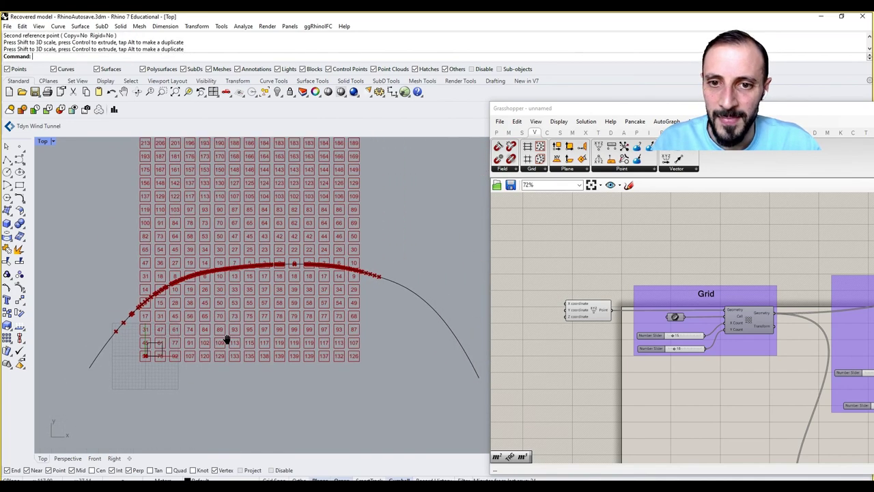
{"action": "right_click_drag", "start_coordinate": [222, 332], "coordinate": [221, 338]}
{"action": "right_click_drag", "start_coordinate": [286, 266], "coordinate": [291, 296]}
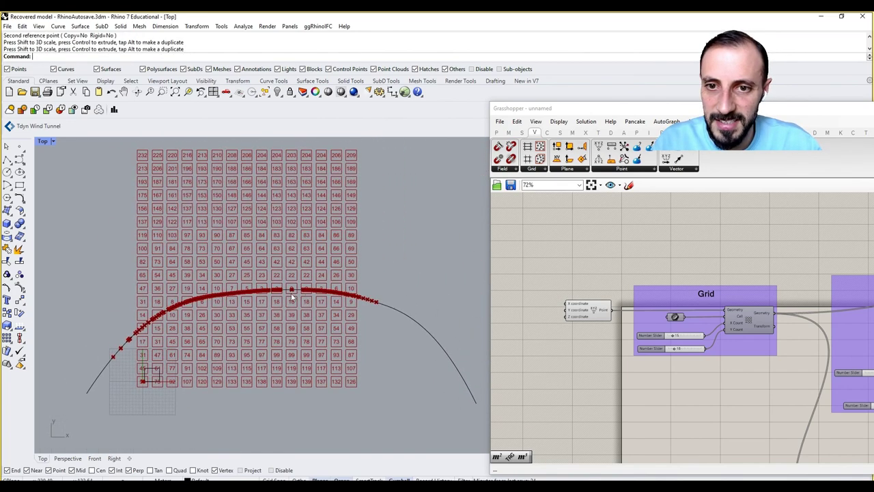
- Draw a second control point curve in the Top view, running from above the plot grid down across the attractor curve to below the grid
{"action": "left_click", "coordinate": [19, 158]}
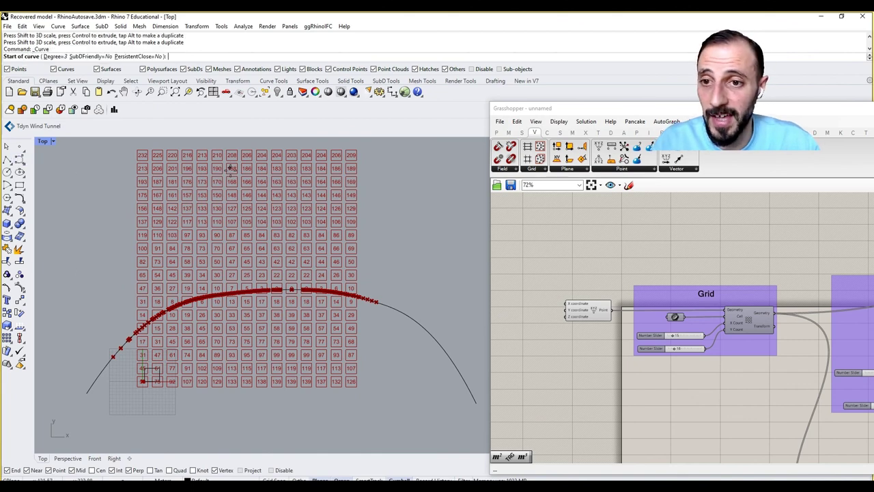
{"action": "right_click_drag", "start_coordinate": [228, 168], "coordinate": [214, 235]}
{"action": "left_click", "coordinate": [182, 286]}
{"action": "left_click", "coordinate": [188, 341]}
{"action": "left_click", "coordinate": [248, 414]}
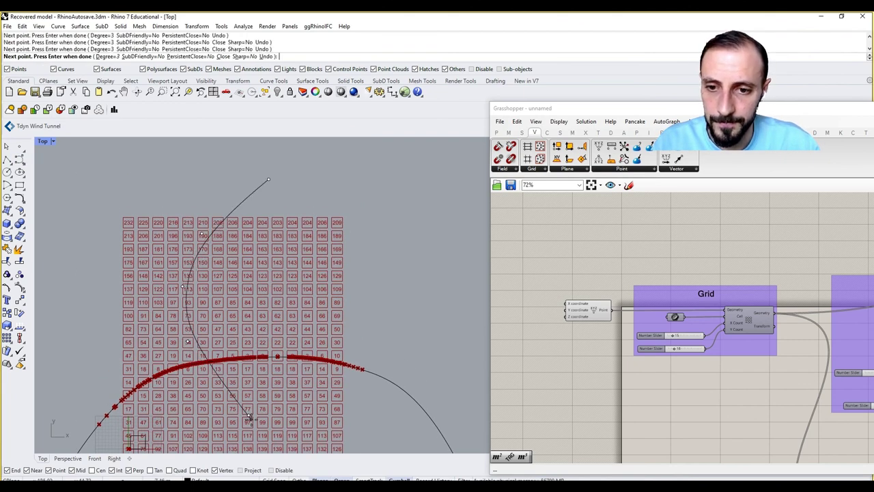
{"action": "right_click_drag", "start_coordinate": [249, 414], "coordinate": [233, 311]}
{"action": "left_click", "coordinate": [281, 413]}
{"action": "left_click", "coordinate": [272, 430]}
{"action": "right_click", "coordinate": [272, 430]}
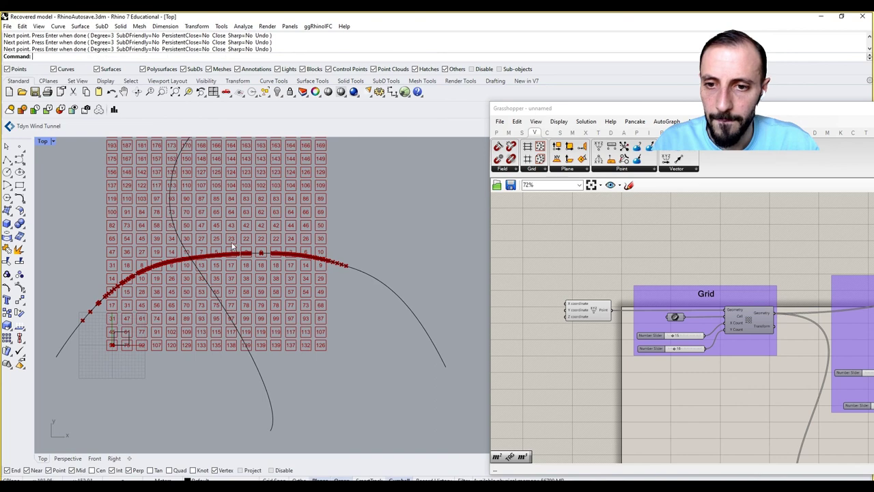
- Assign both Rhino curves, the original arc and the new crossing curve, to the Attractor Curve parameter in Grasshopper
{"action": "key", "text": "ctrl+a"}
{"action": "left_click", "coordinate": [658, 357]}
{"action": "scroll", "coordinate": [658, 357], "scroll_direction": "down", "scroll_amount": 3}
{"action": "right_click_drag", "start_coordinate": [658, 357], "coordinate": [562, 273]}
{"action": "scroll", "coordinate": [714, 373], "scroll_direction": "up", "scroll_amount": 4}
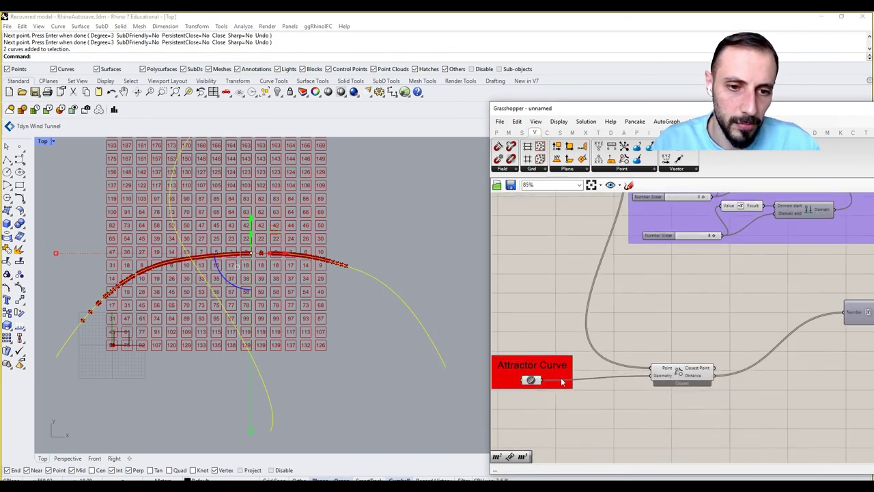
{"action": "right_click", "coordinate": [532, 381]}
{"action": "left_click", "coordinate": [562, 422]}
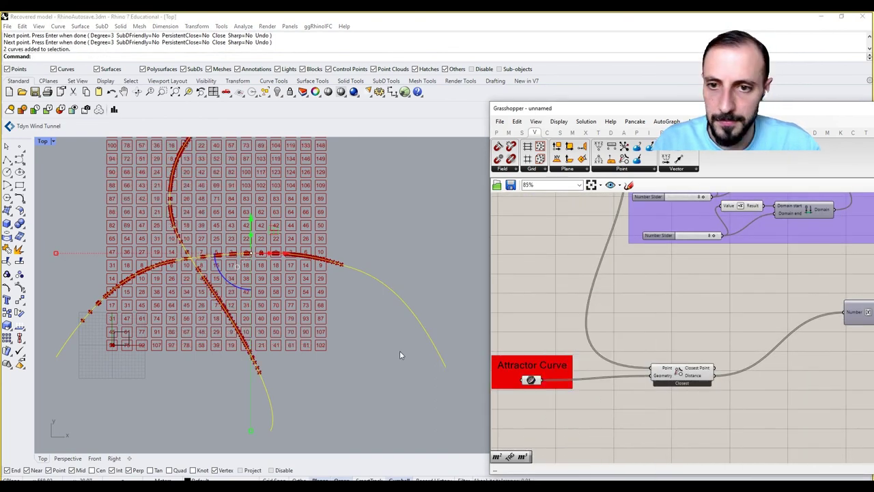
{"action": "left_click", "coordinate": [344, 312]}
{"action": "scroll", "coordinate": [205, 245], "scroll_direction": "up", "scroll_amount": 5}
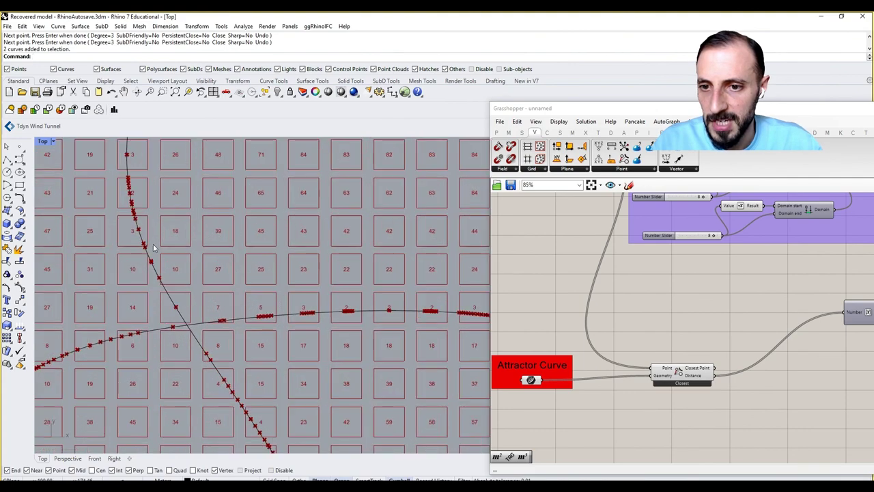
{"action": "scroll", "coordinate": [154, 248], "scroll_direction": "down", "scroll_amount": 6}
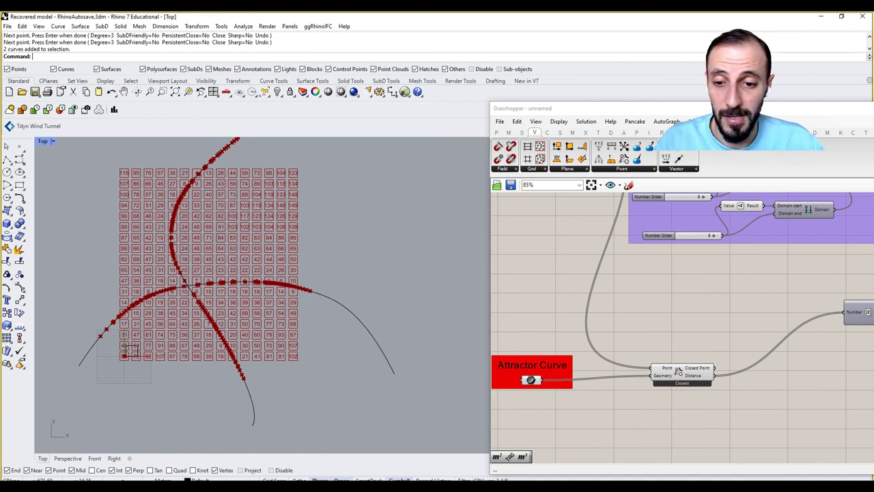
{"action": "left_click", "coordinate": [277, 486]}
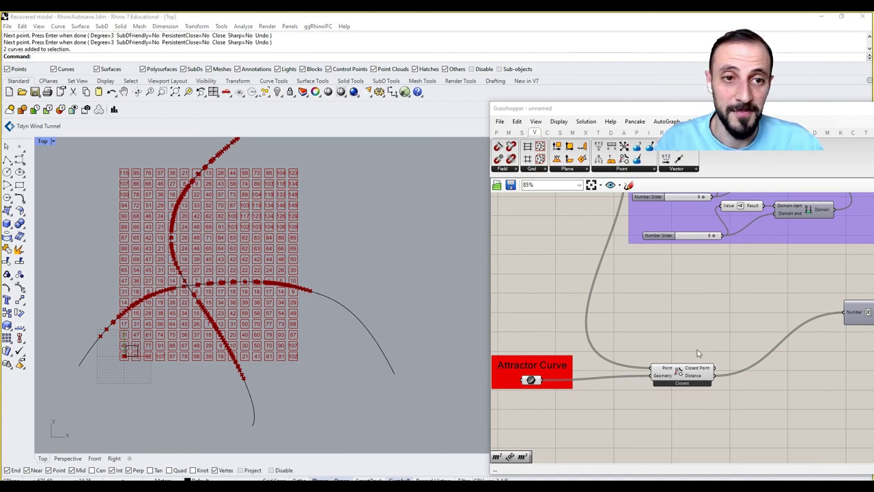